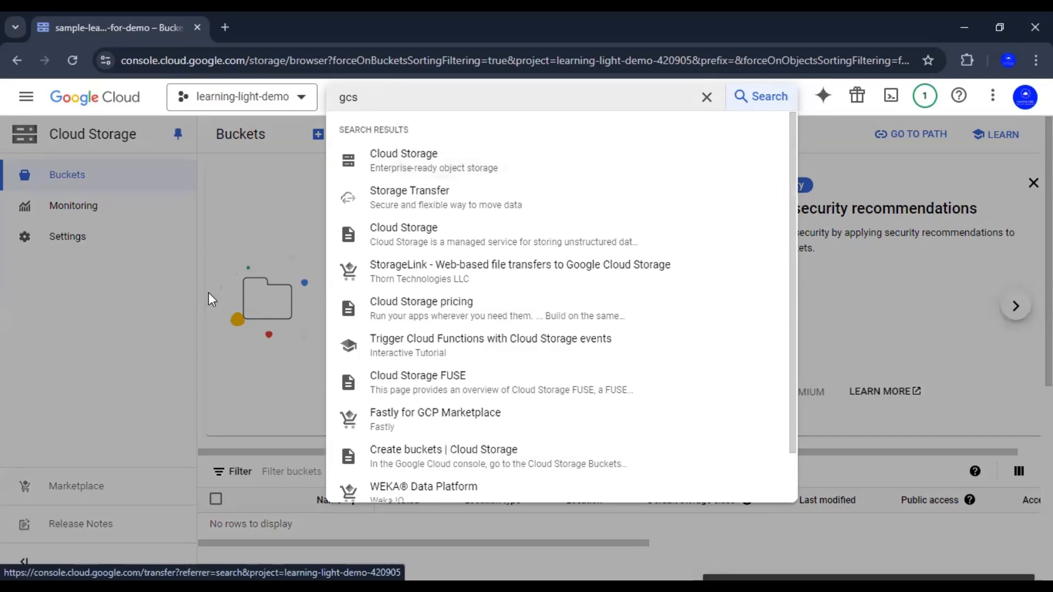
- Start creating a new Cloud Storage bucket in the learning-light-demo project
{"action": "left_click", "coordinate": [77, 176]}
{"action": "left_click", "coordinate": [29, 104]}
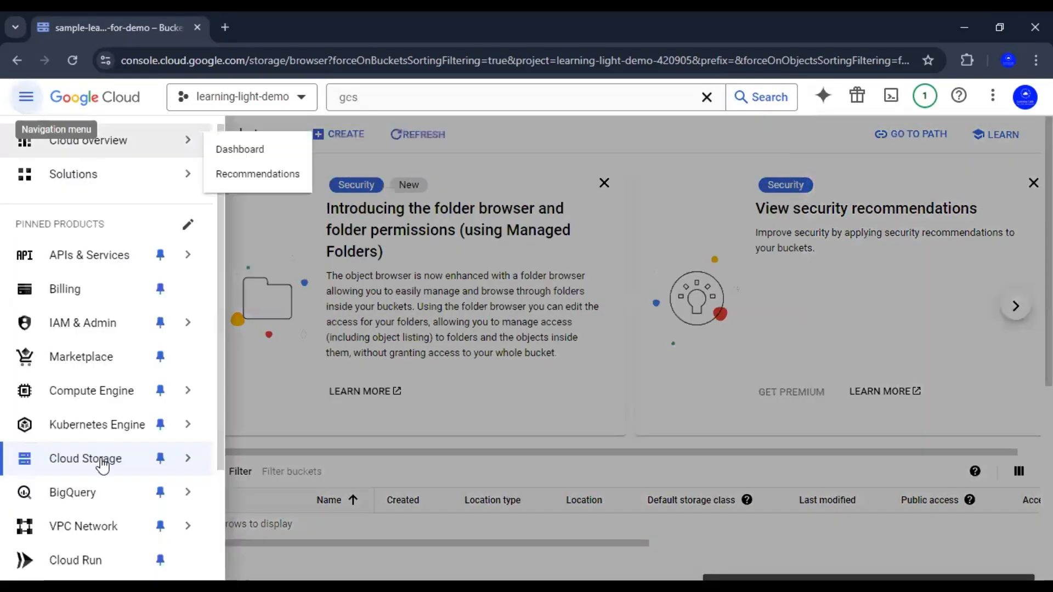
{"action": "mouse_move", "coordinate": [156, 462]}
{"action": "left_click", "coordinate": [292, 392]}
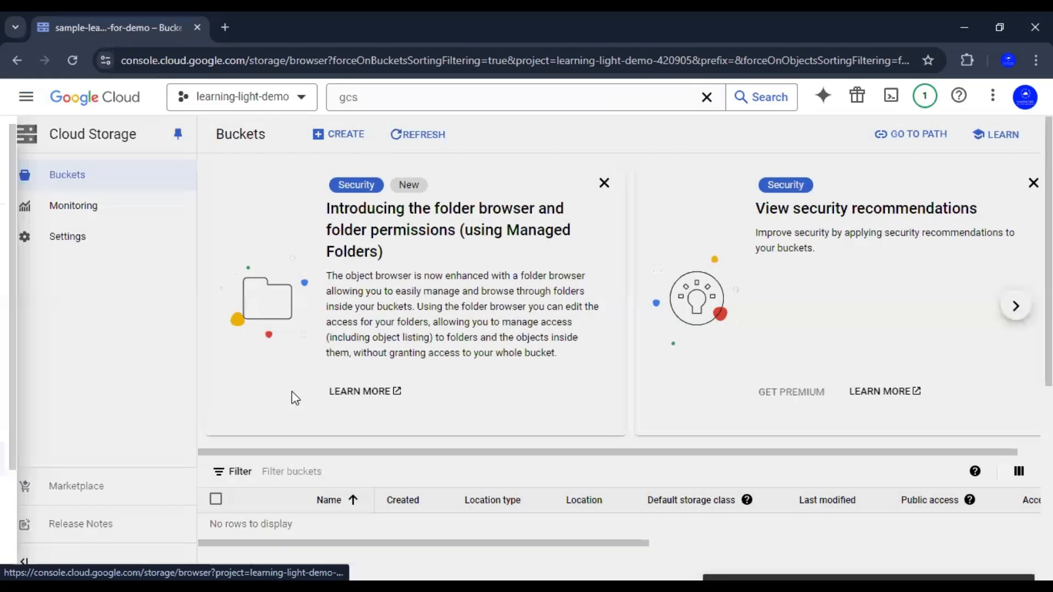
{"action": "left_click", "coordinate": [346, 141]}
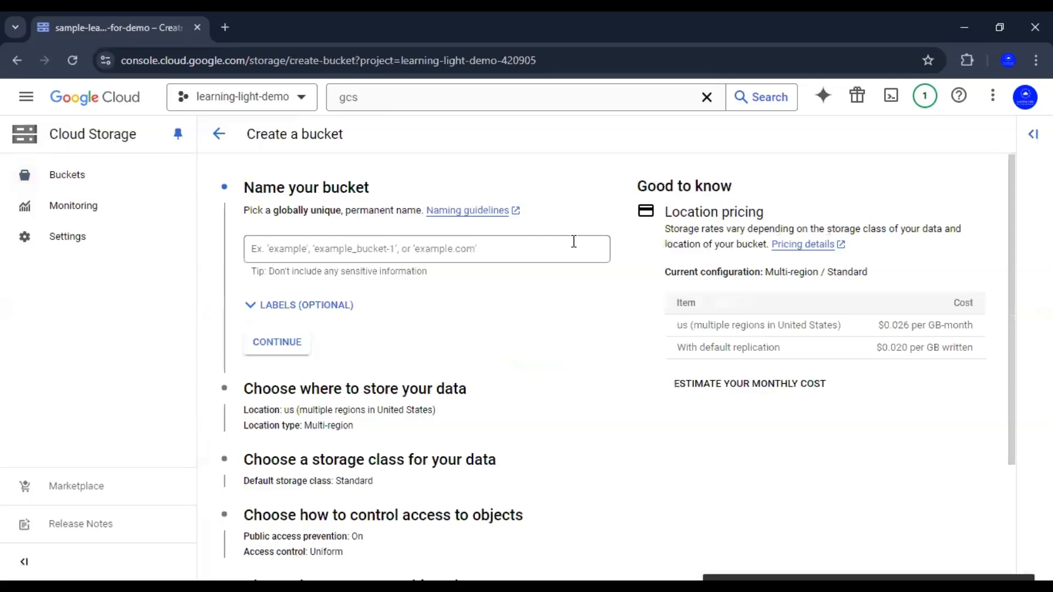
- Name the bucket sample-learninglight-bucket-for-demo
{"action": "left_click", "coordinate": [565, 242]}
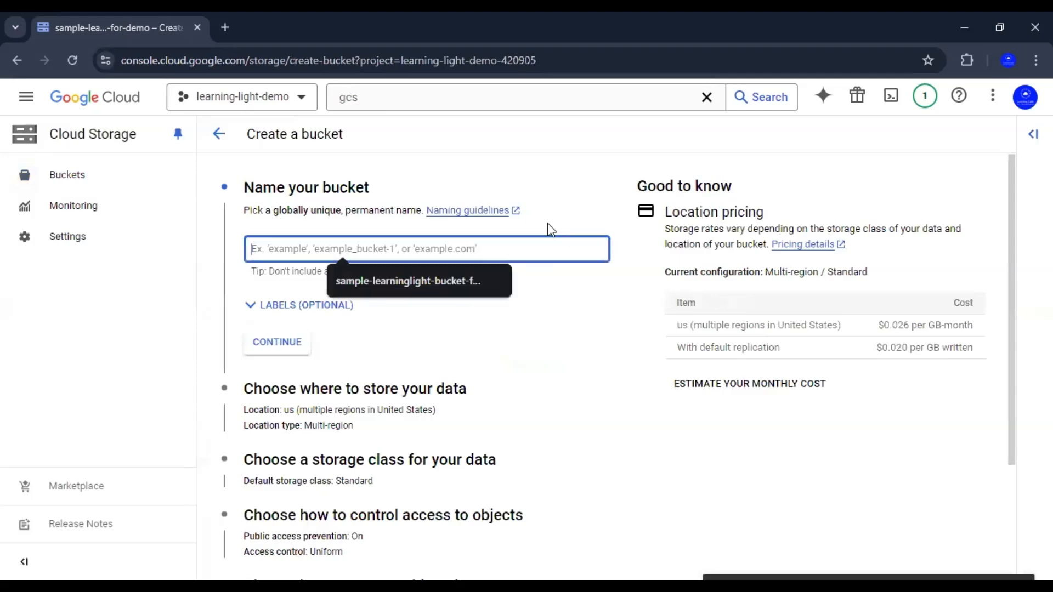
{"action": "left_click", "coordinate": [438, 281]}
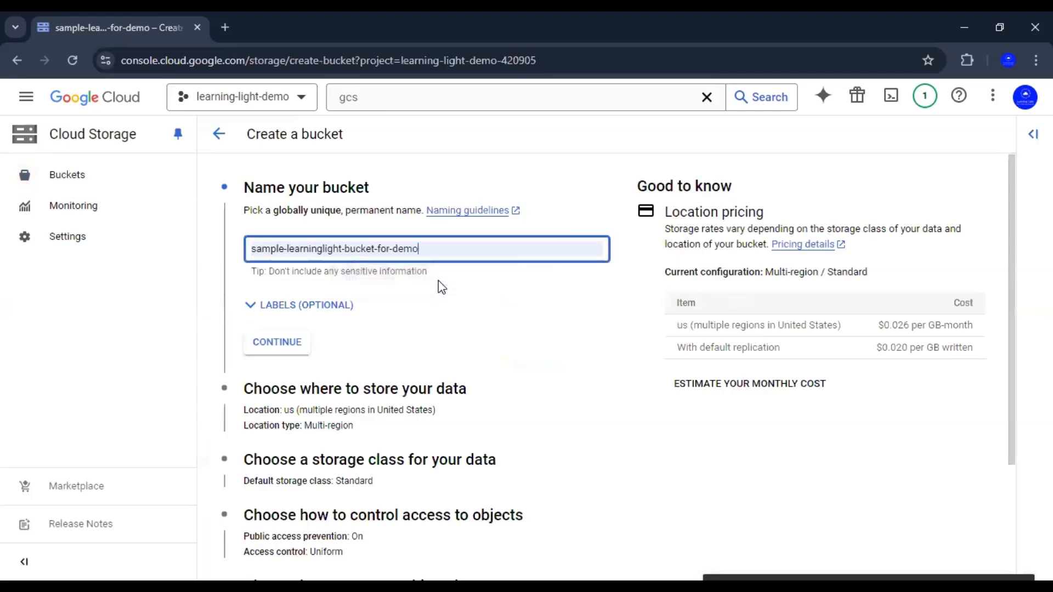
{"action": "left_click", "coordinate": [439, 281]}
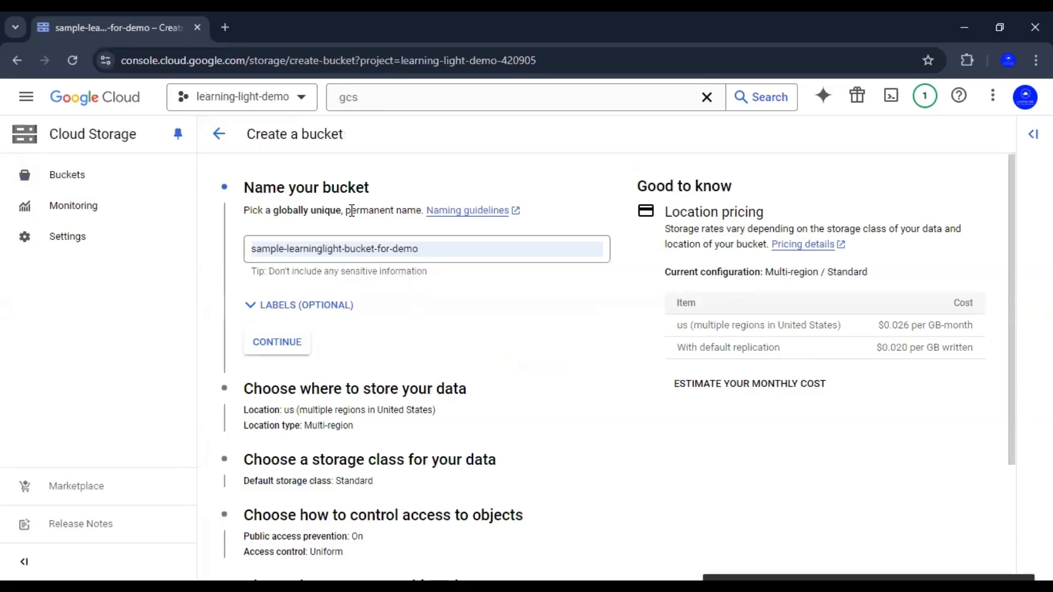
- Try to use "sample" as the bucket name instead
{"action": "left_click_drag", "start_coordinate": [432, 248], "coordinate": [241, 265]}
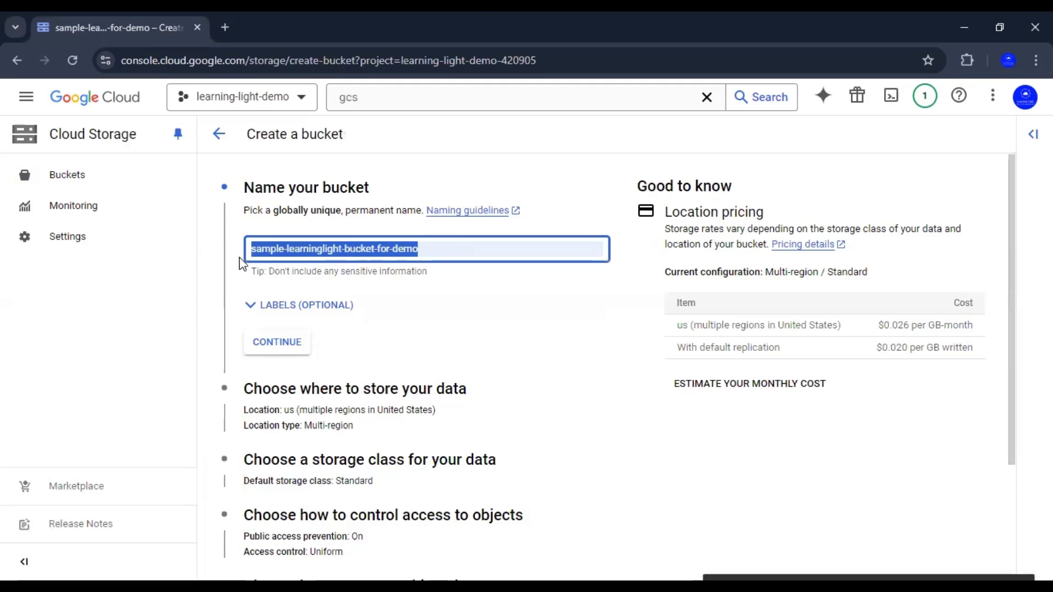
{"action": "type", "text": "sample"}
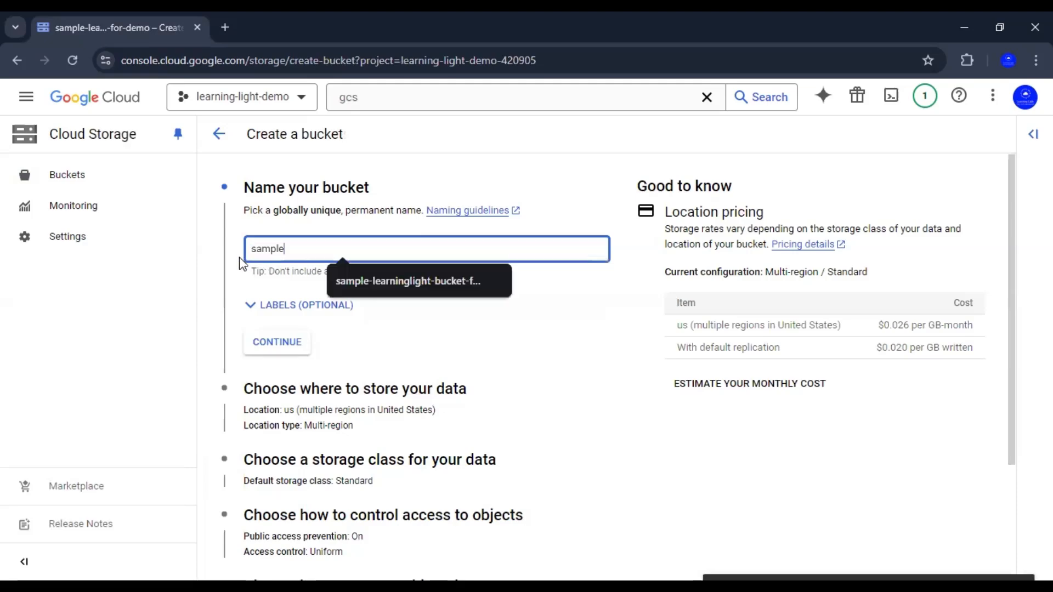
{"action": "left_click", "coordinate": [298, 290]}
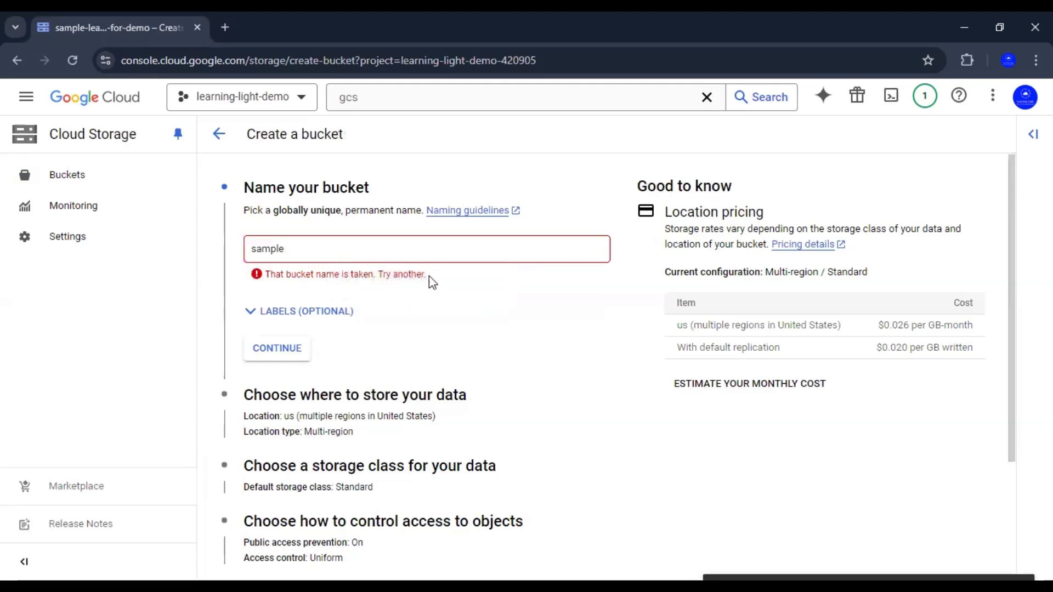
- Set the bucket name back to sample-learninglight-bucket-for-demo and review the globally unique naming requirement
{"action": "left_click", "coordinate": [372, 255]}
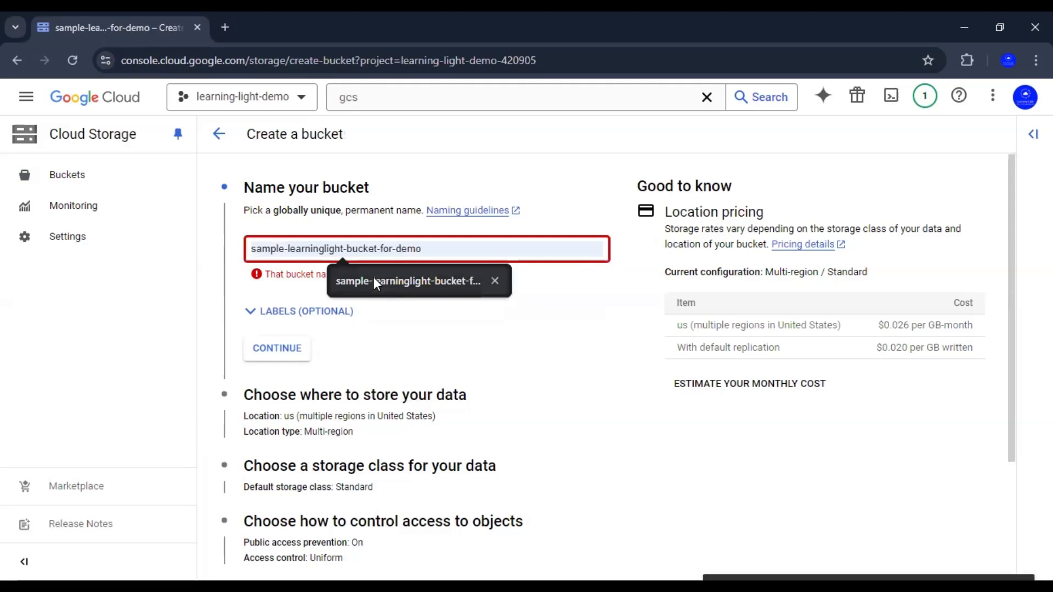
{"action": "left_click", "coordinate": [374, 282]}
{"action": "left_click_drag", "start_coordinate": [419, 250], "coordinate": [228, 255]}
{"action": "left_click", "coordinate": [354, 270]}
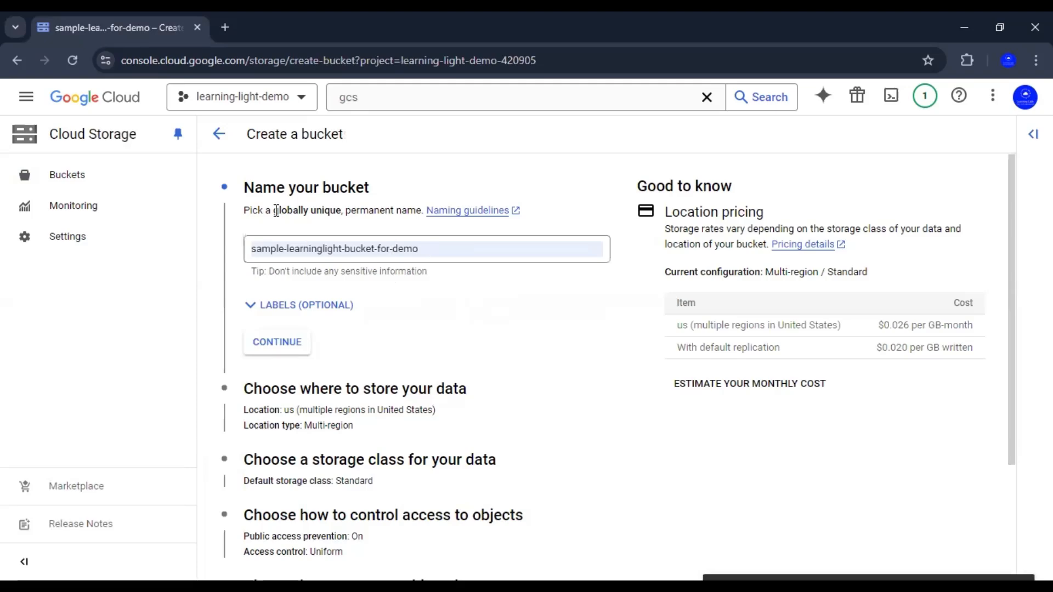
{"action": "left_click_drag", "start_coordinate": [274, 211], "coordinate": [342, 215]}
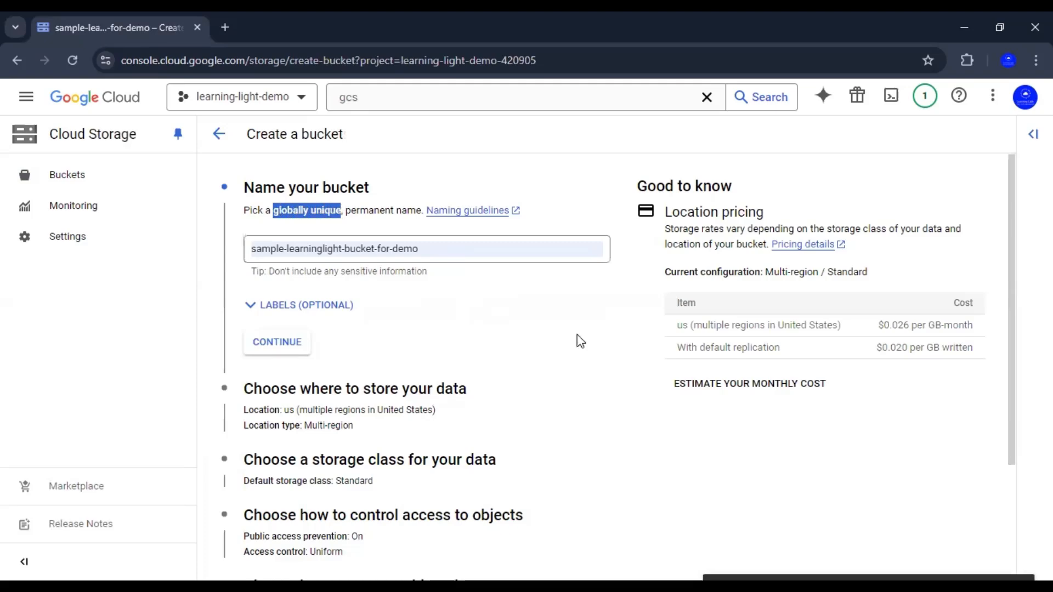
{"action": "left_click", "coordinate": [426, 303]}
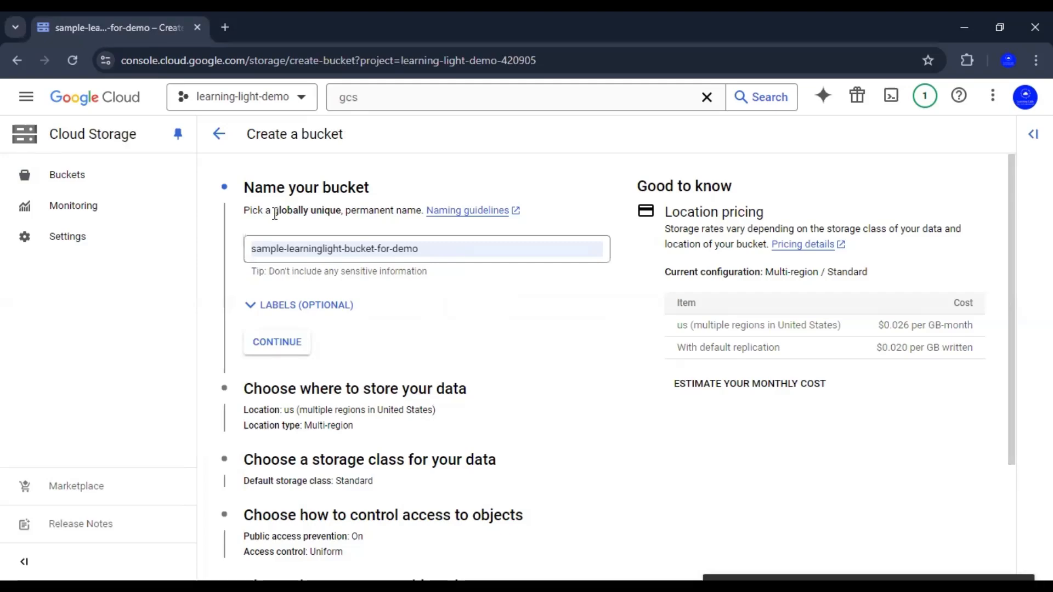
{"action": "left_click_drag", "start_coordinate": [273, 211], "coordinate": [341, 210]}
{"action": "left_click", "coordinate": [551, 314]}
- Review the optional key:value labels for the bucket without adding any, and continue to the data location settings
{"action": "left_click", "coordinate": [277, 305]}
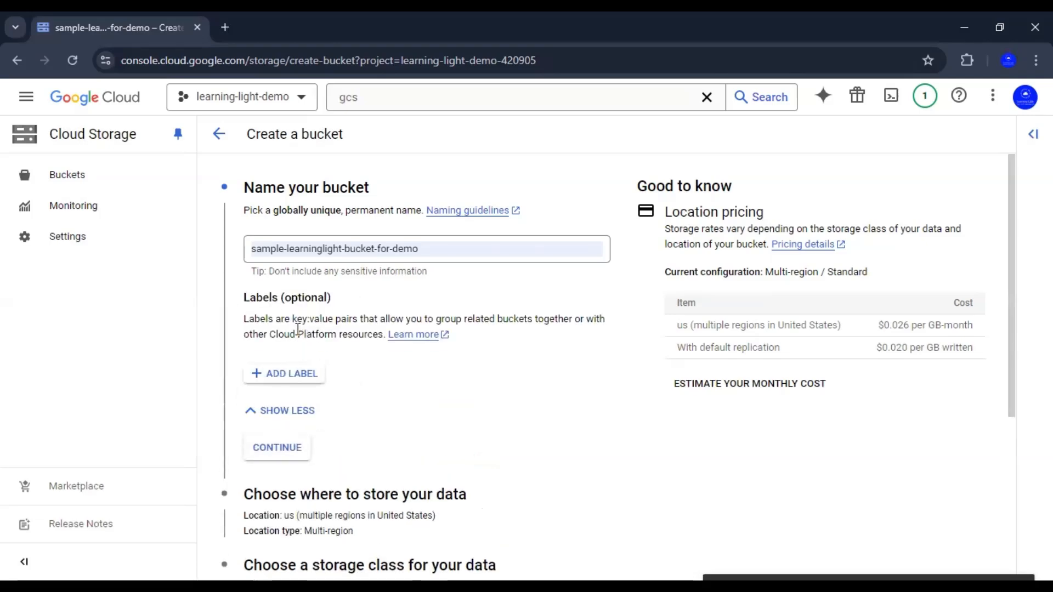
{"action": "left_click_drag", "start_coordinate": [292, 319], "coordinate": [333, 319]}
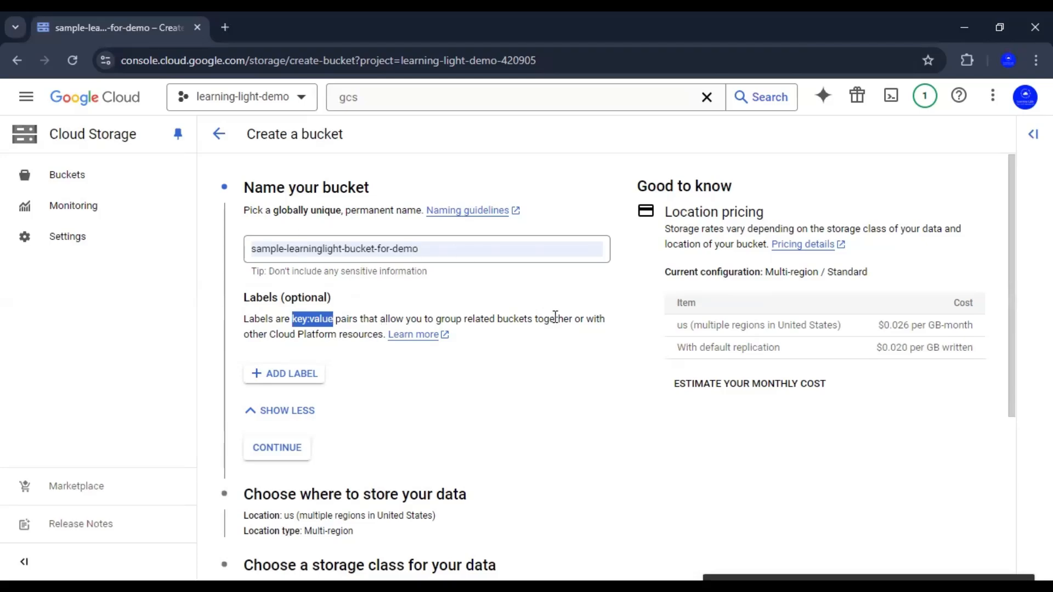
{"action": "left_click", "coordinate": [322, 323]}
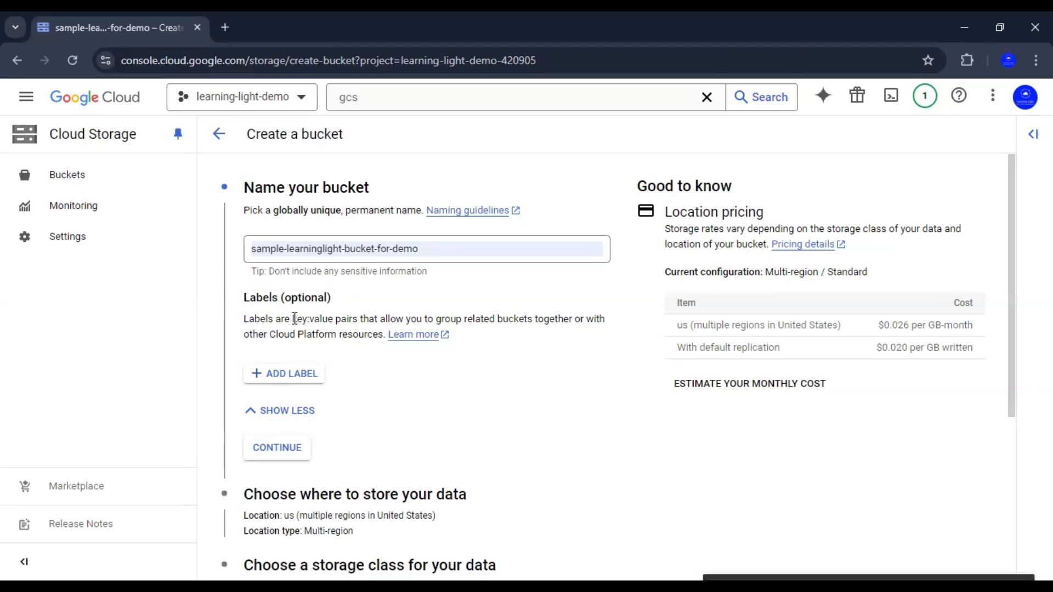
{"action": "left_click_drag", "start_coordinate": [292, 319], "coordinate": [330, 319]}
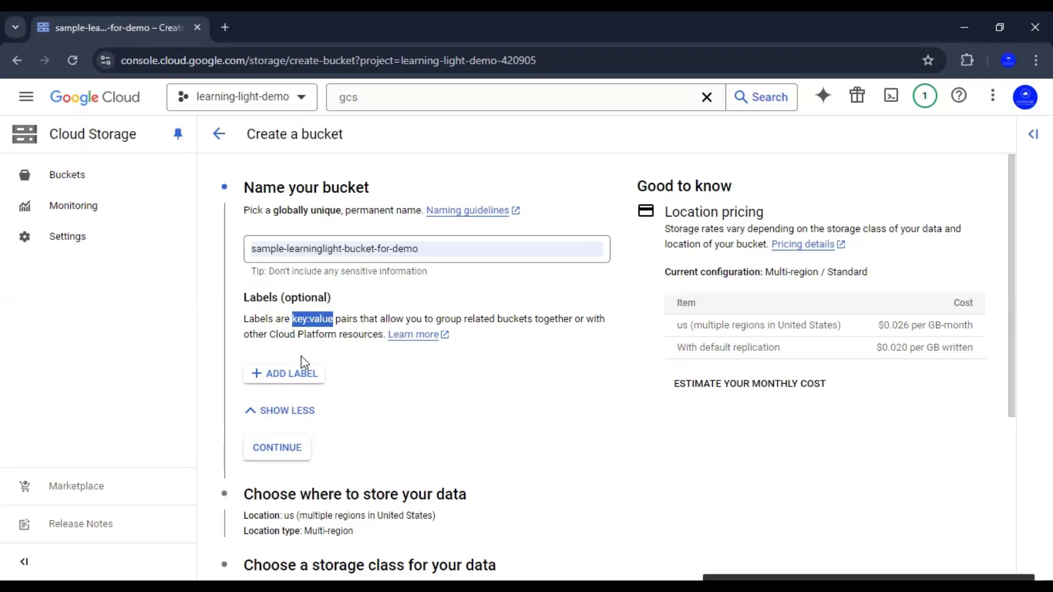
{"action": "left_click", "coordinate": [300, 334]}
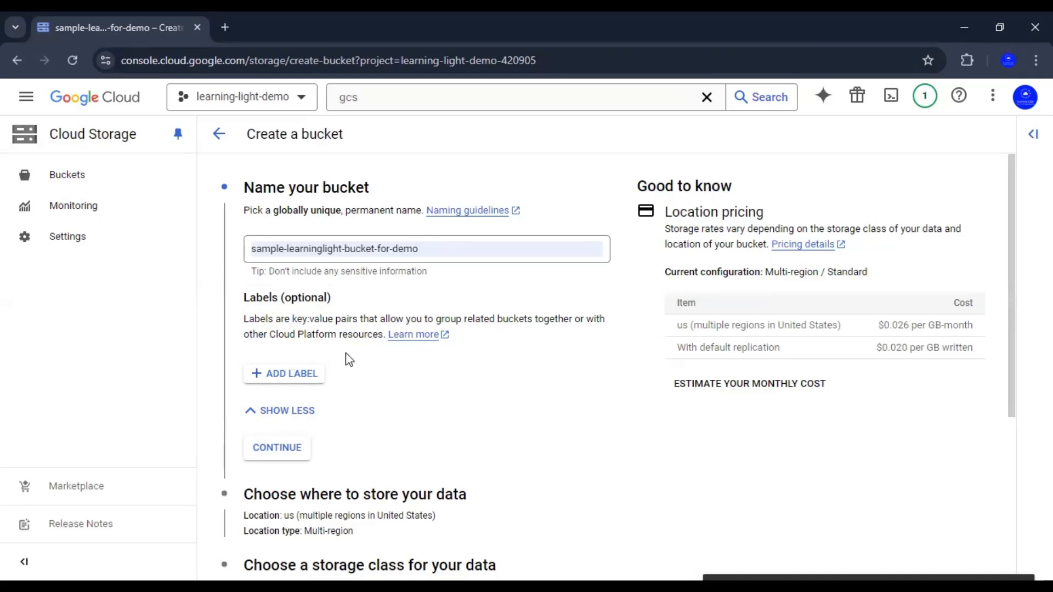
{"action": "scroll", "coordinate": [349, 359], "scroll_direction": "down", "scroll_amount": 2}
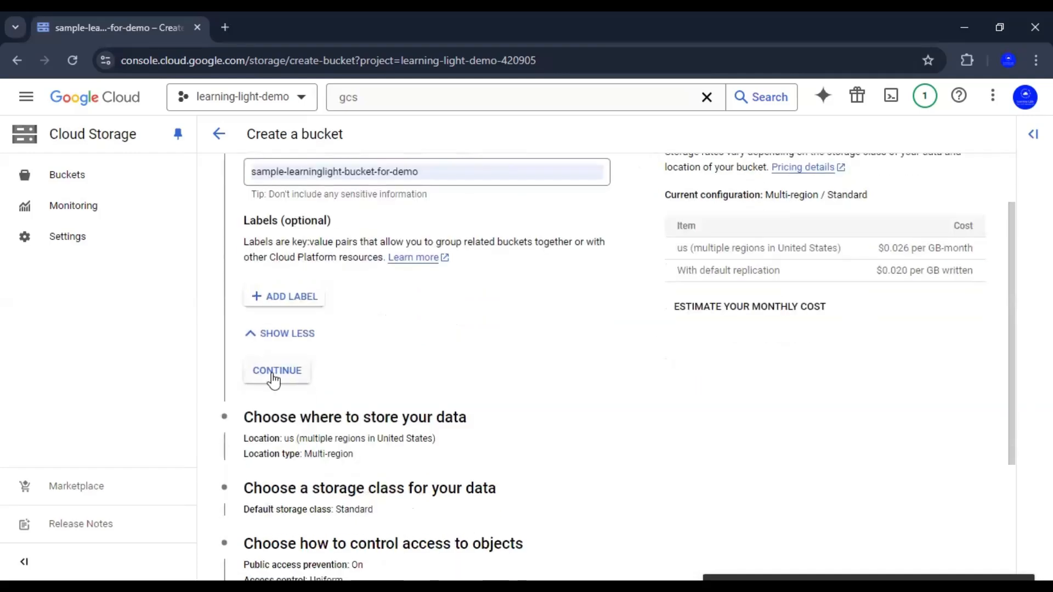
{"action": "left_click", "coordinate": [274, 373]}
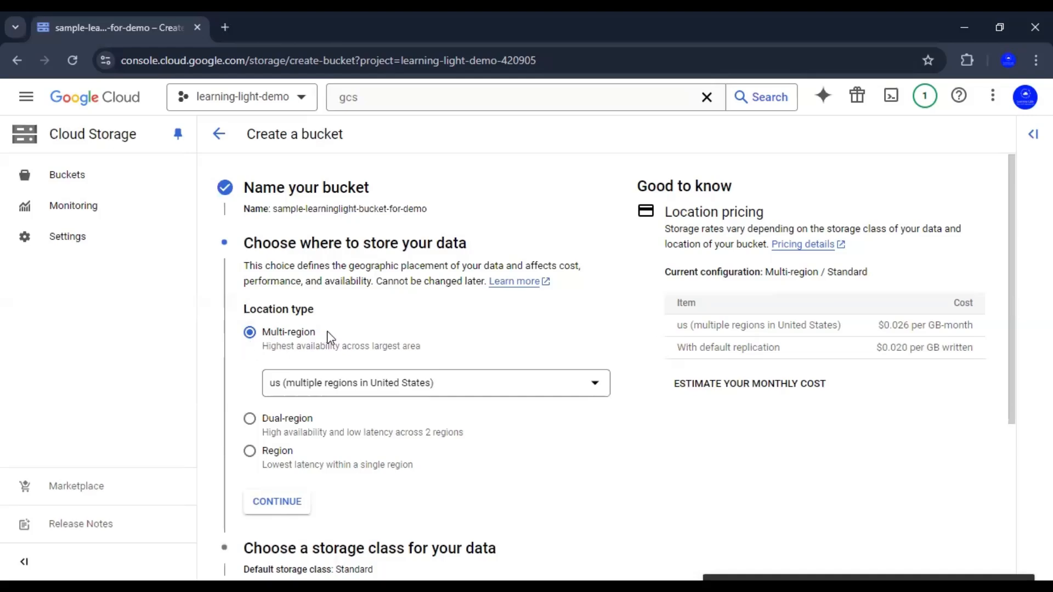
- Examine the multi-region location type, its available continents, and its storage and default replication pricing
{"action": "left_click_drag", "start_coordinate": [284, 353], "coordinate": [423, 356]}
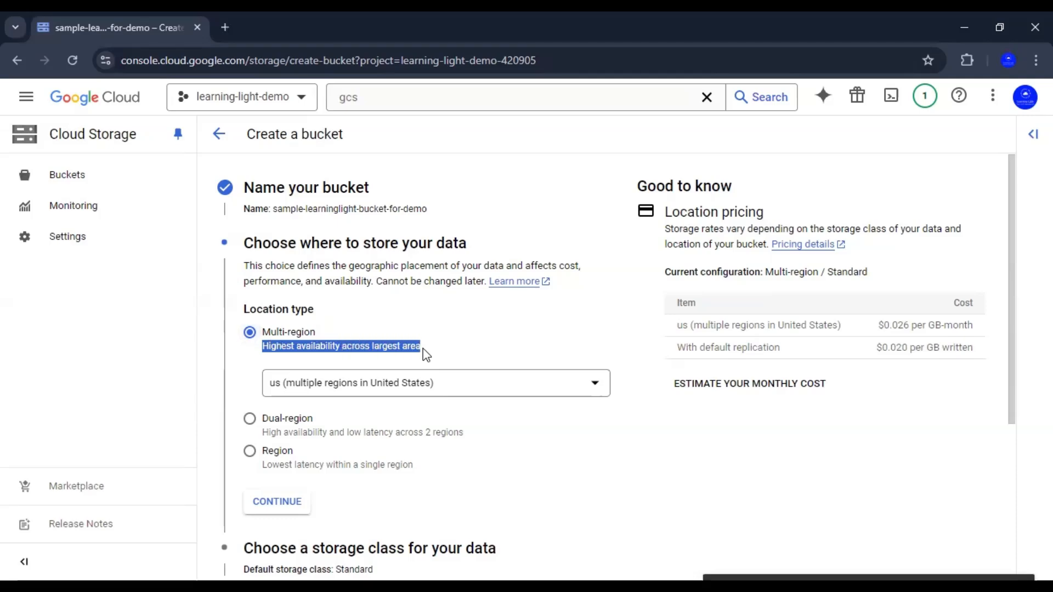
{"action": "left_click", "coordinate": [678, 480]}
{"action": "scroll", "coordinate": [545, 480], "scroll_direction": "down", "scroll_amount": 3}
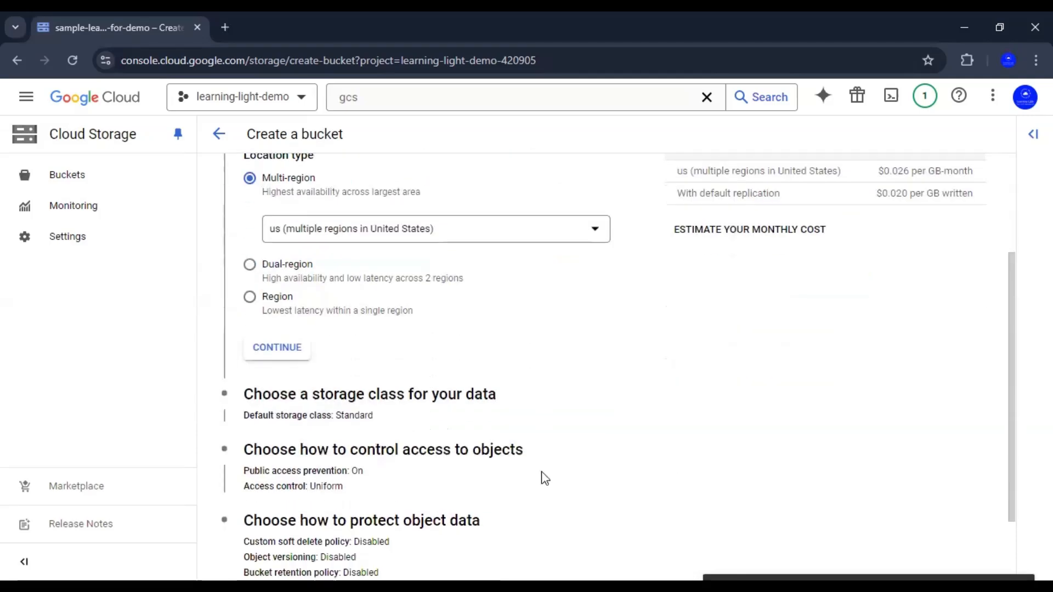
{"action": "left_click", "coordinate": [480, 242]}
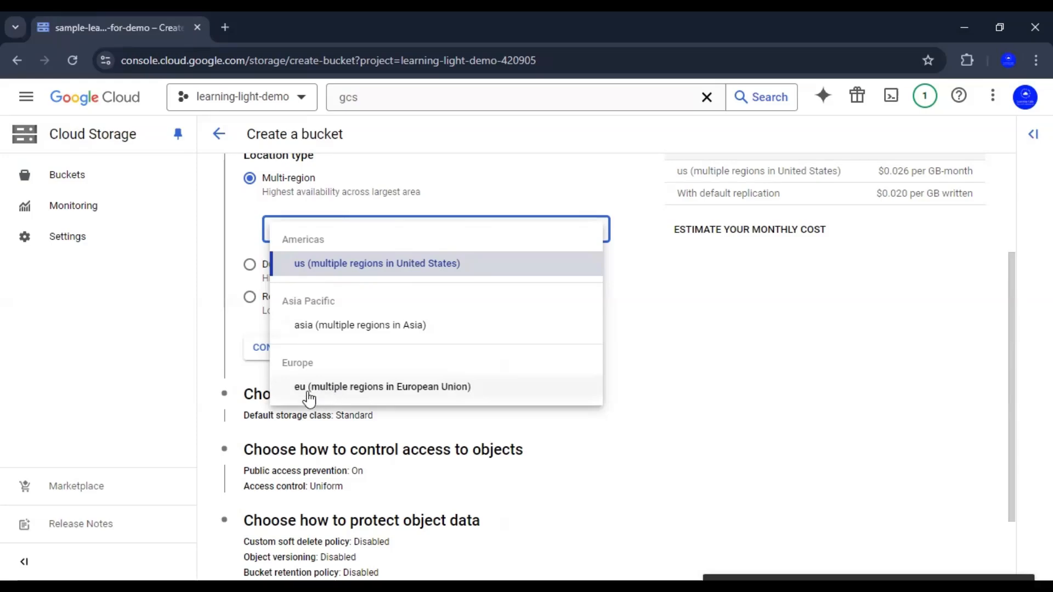
{"action": "left_click", "coordinate": [892, 384]}
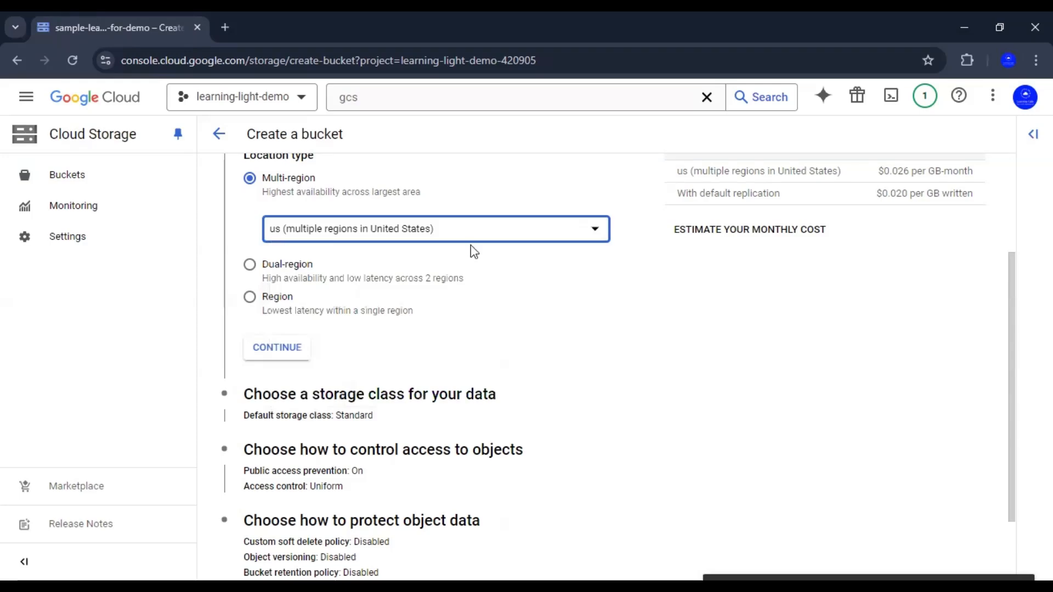
{"action": "scroll", "coordinate": [702, 374], "scroll_direction": "up", "scroll_amount": 3}
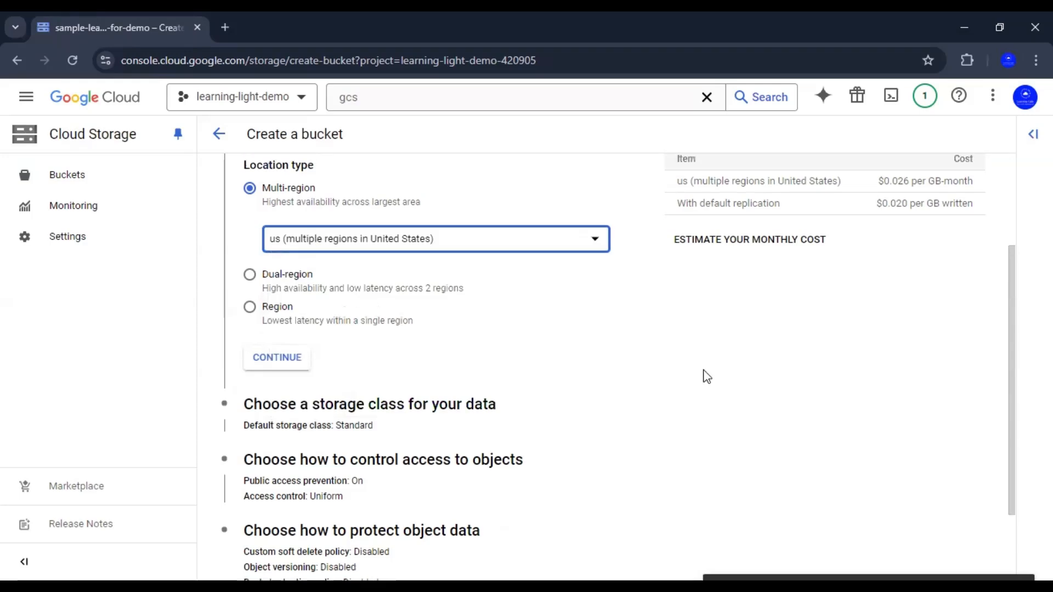
{"action": "left_click", "coordinate": [634, 381]}
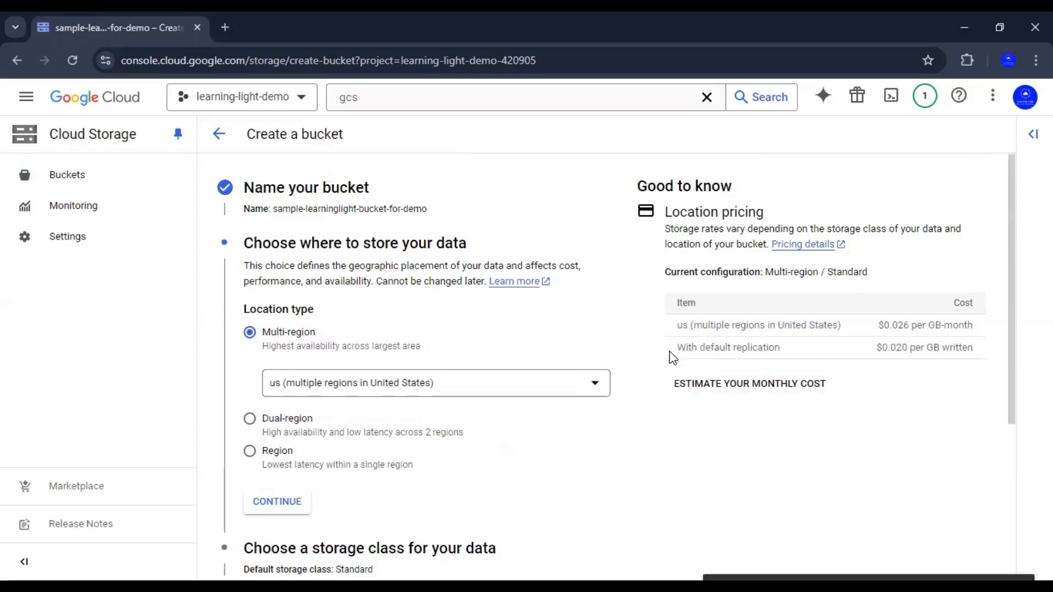
{"action": "left_click_drag", "start_coordinate": [678, 348], "coordinate": [974, 352]}
{"action": "left_click", "coordinate": [943, 436]}
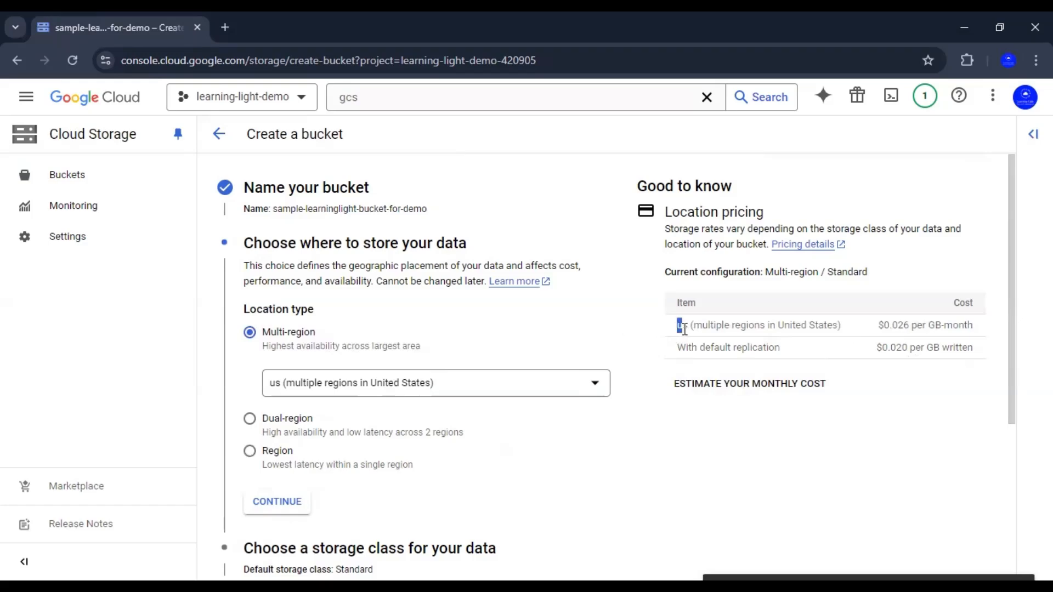
{"action": "left_click_drag", "start_coordinate": [678, 325], "coordinate": [844, 337]}
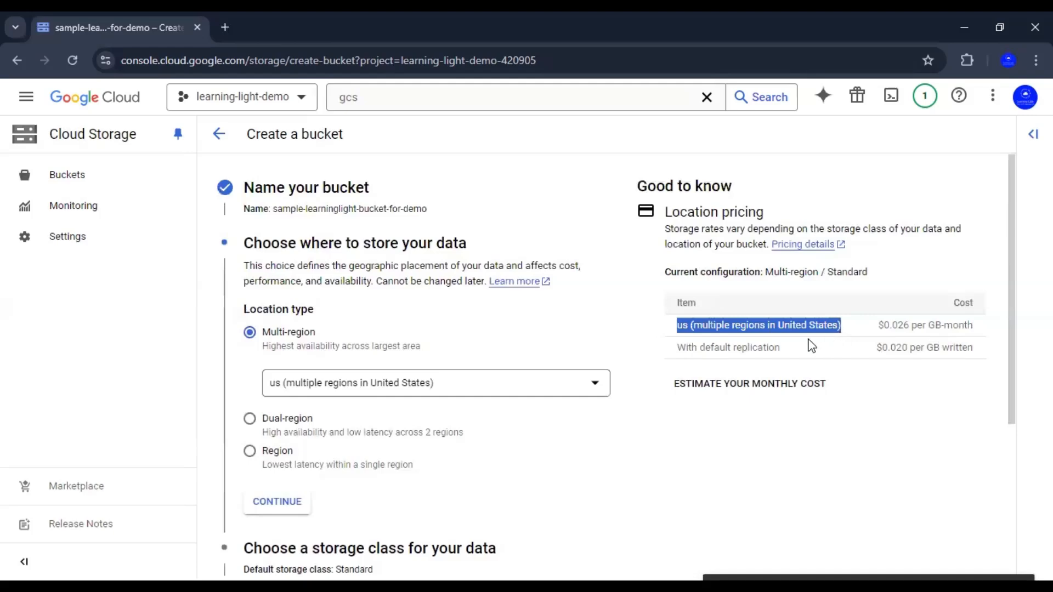
{"action": "left_click_drag", "start_coordinate": [891, 325], "coordinate": [911, 325]}
{"action": "left_click", "coordinate": [850, 443]}
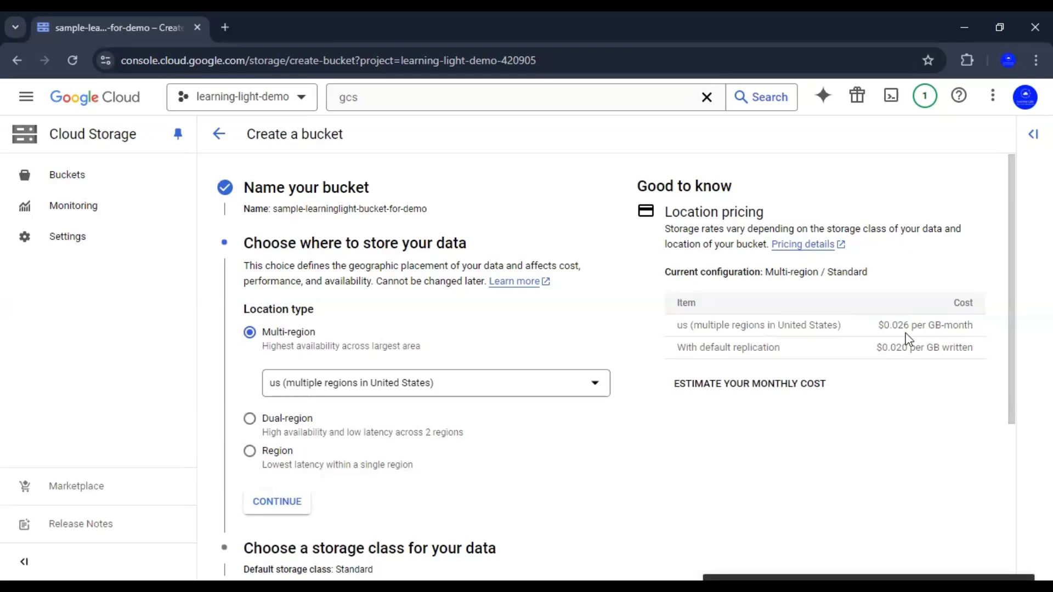
- Set the location type to Region, keeping us-east1 (South Carolina), and review its monthly price and the other regions offered
{"action": "scroll", "coordinate": [875, 439], "scroll_direction": "down", "scroll_amount": 1}
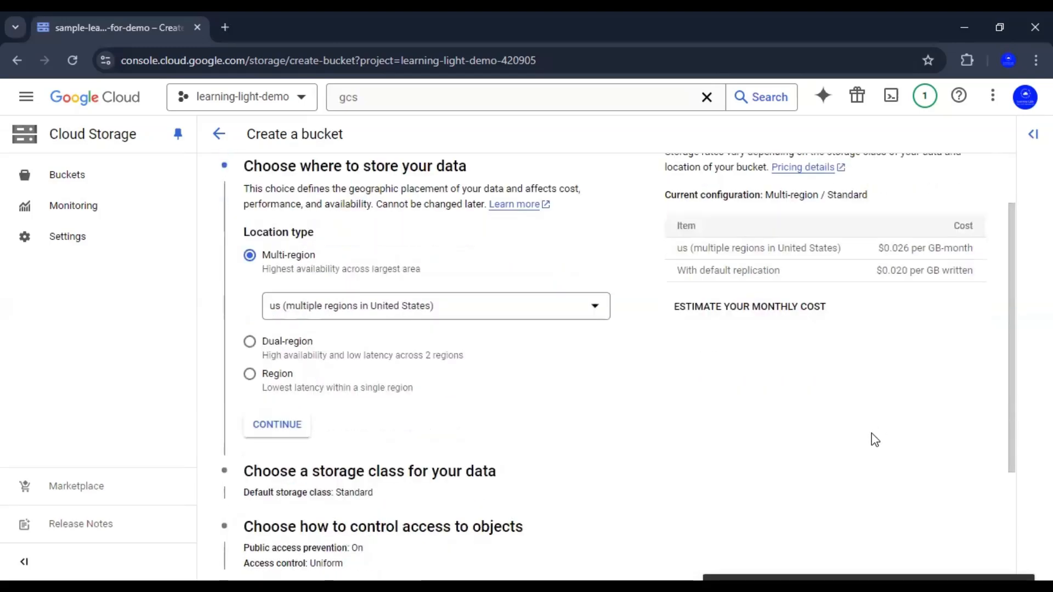
{"action": "left_click", "coordinate": [250, 377]}
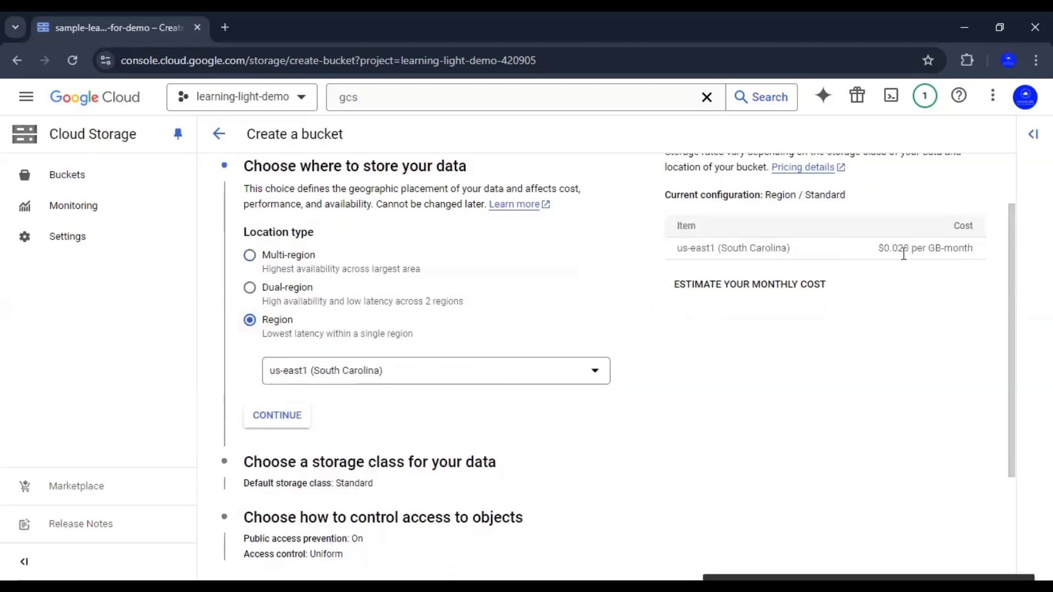
{"action": "left_click_drag", "start_coordinate": [878, 247], "coordinate": [912, 249]}
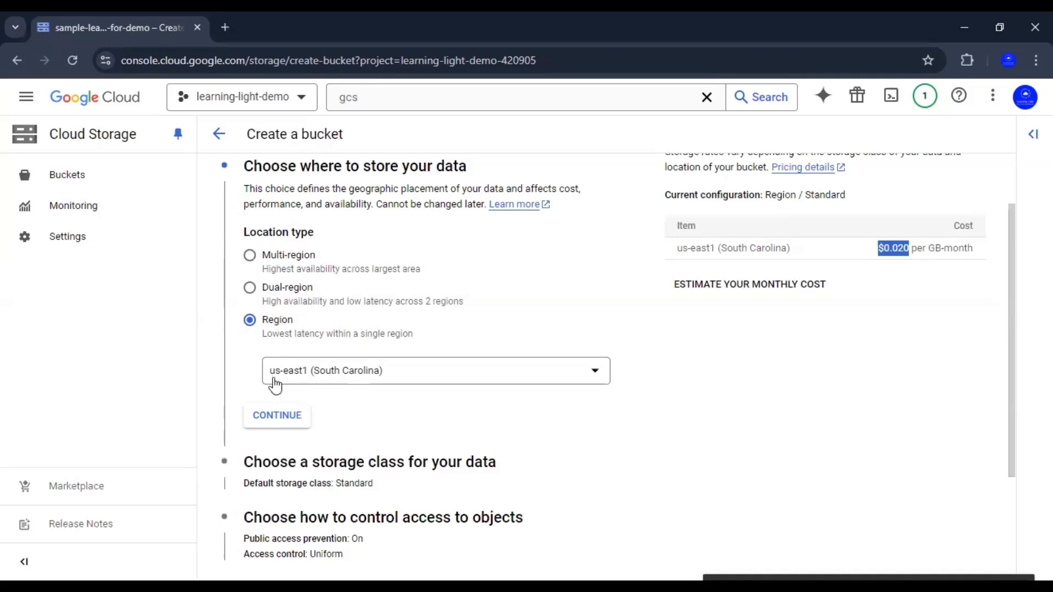
{"action": "left_click", "coordinate": [295, 386]}
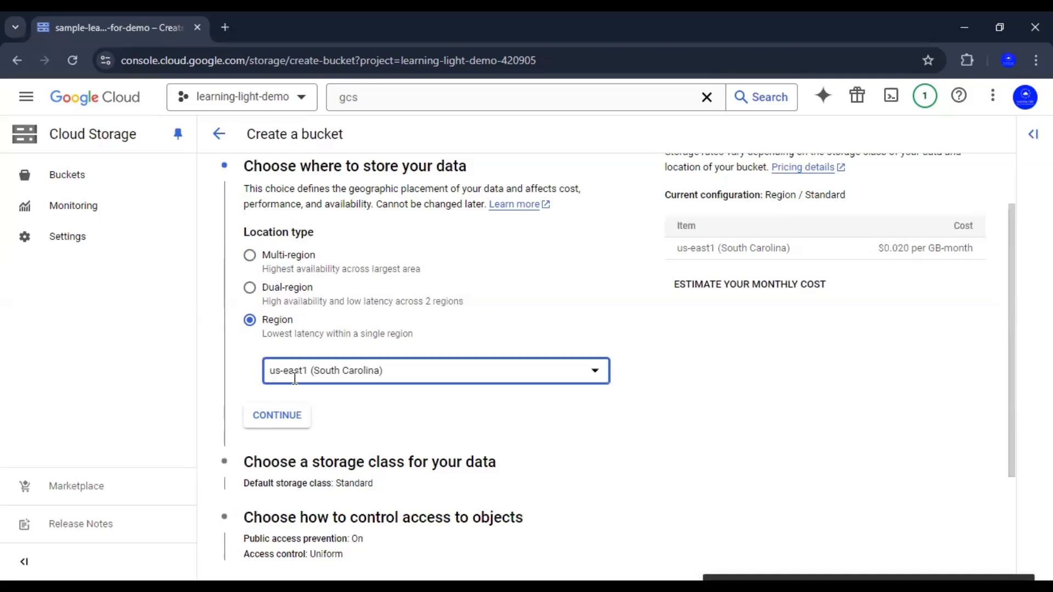
{"action": "scroll", "coordinate": [442, 446], "scroll_direction": "up", "scroll_amount": 5}
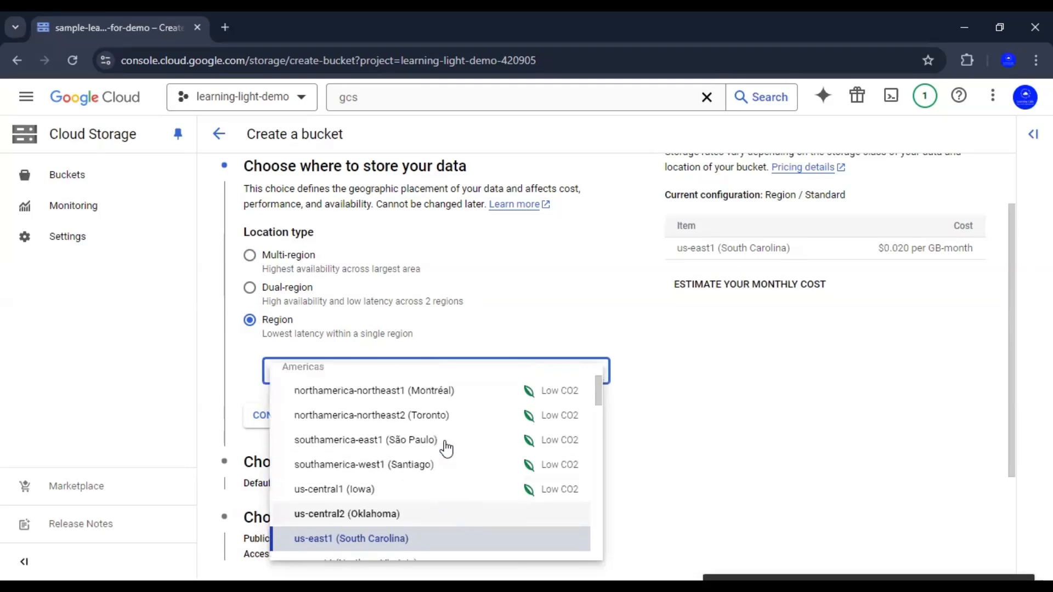
{"action": "left_click", "coordinate": [938, 427]}
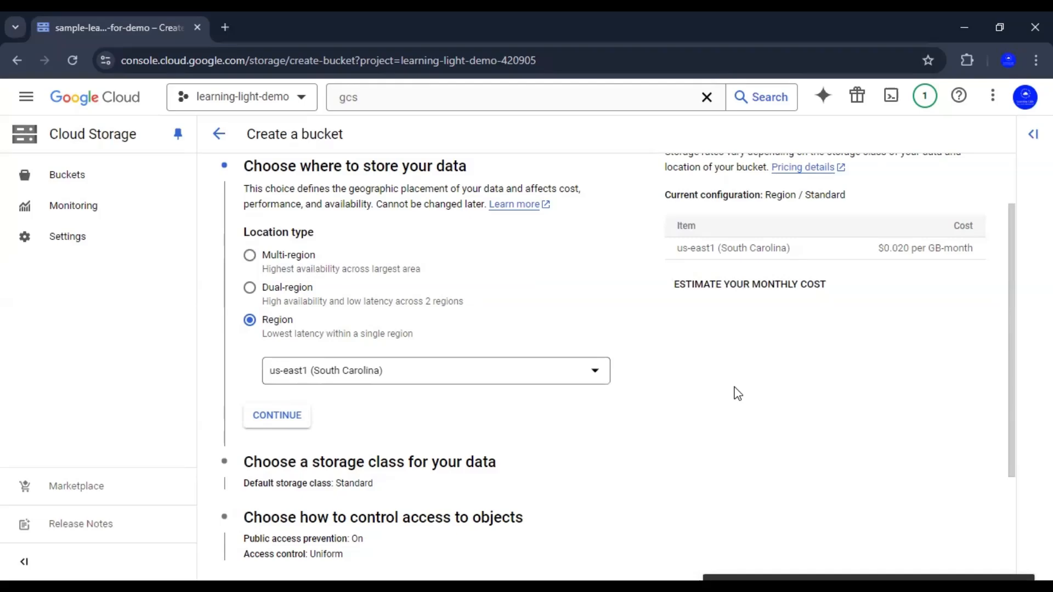
- Set the bucket's single region to us-central1 (Iowa) and review the latency description of the Region location type
{"action": "left_click", "coordinate": [327, 378]}
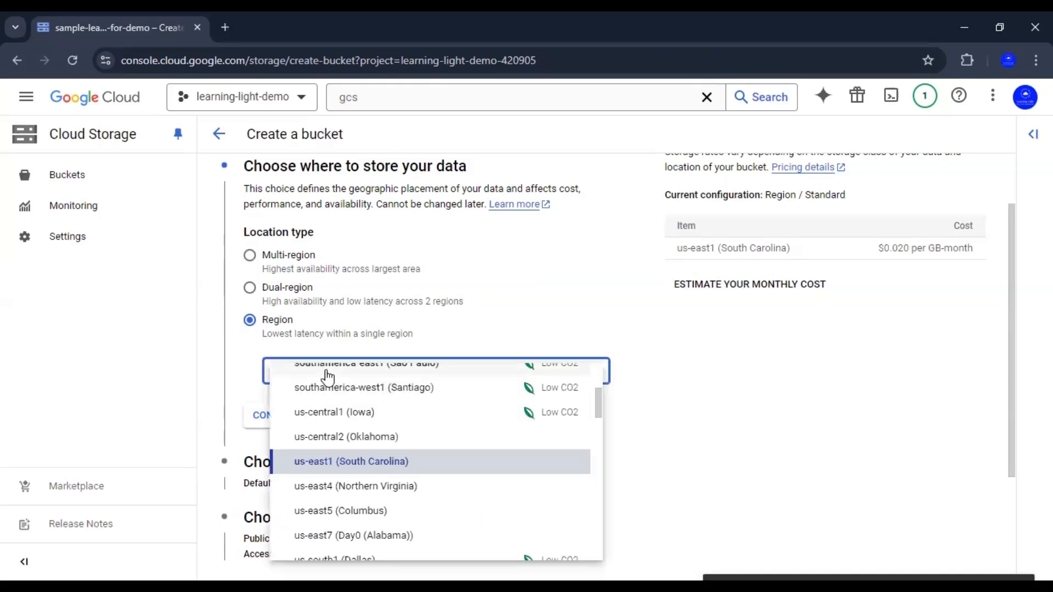
{"action": "left_click", "coordinate": [416, 414]}
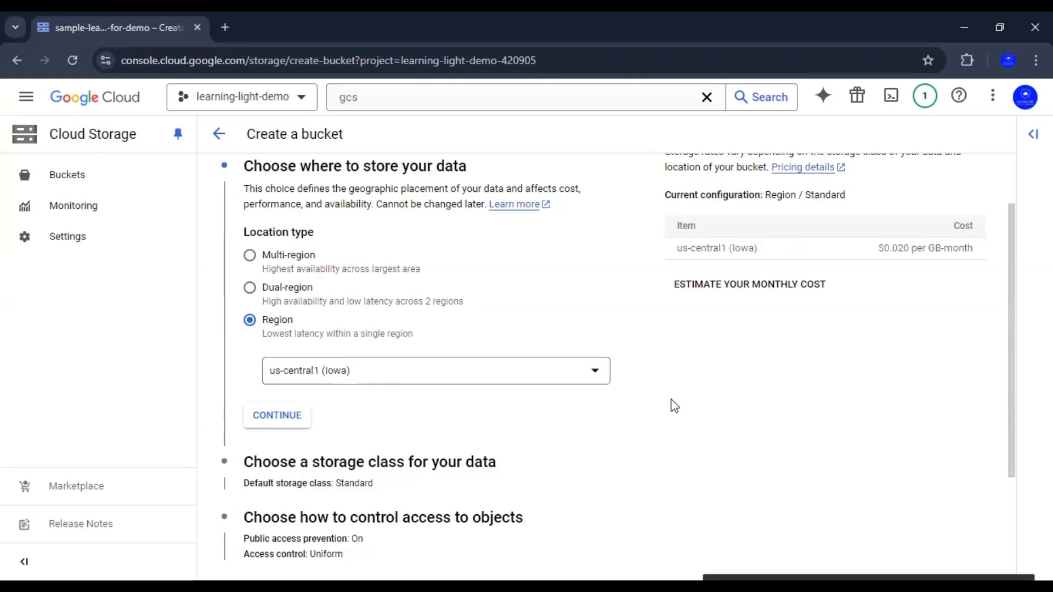
{"action": "scroll", "coordinate": [671, 405], "scroll_direction": "up", "scroll_amount": 2}
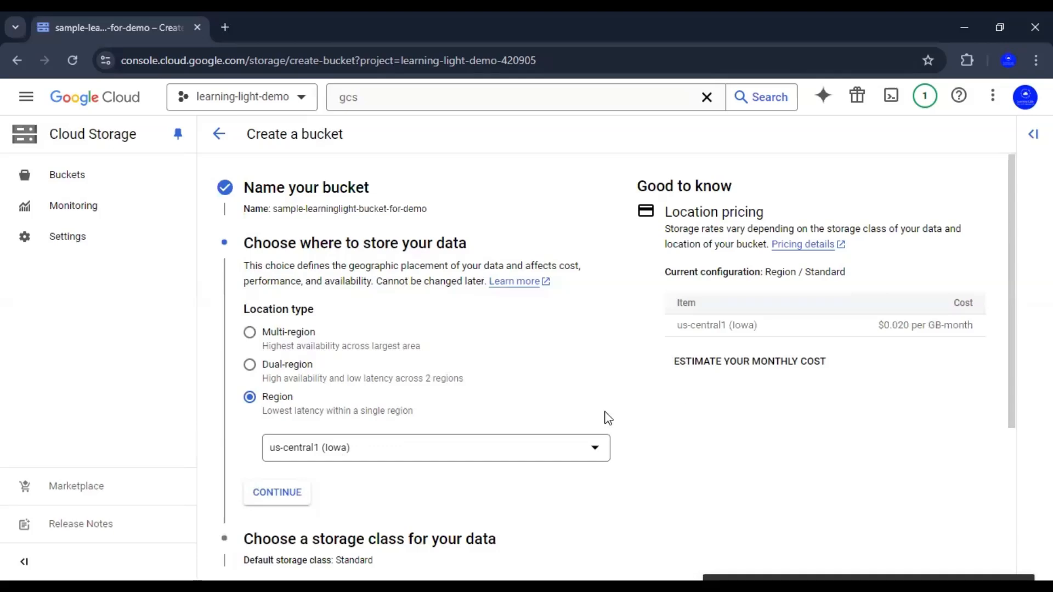
{"action": "left_click_drag", "start_coordinate": [263, 413], "coordinate": [433, 422]}
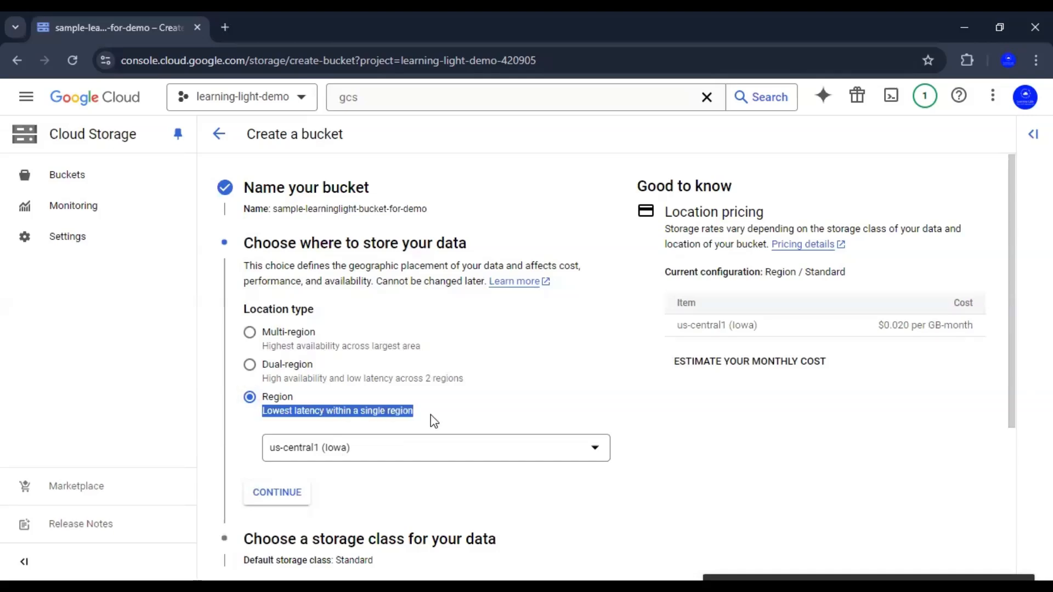
{"action": "left_click", "coordinate": [528, 421]}
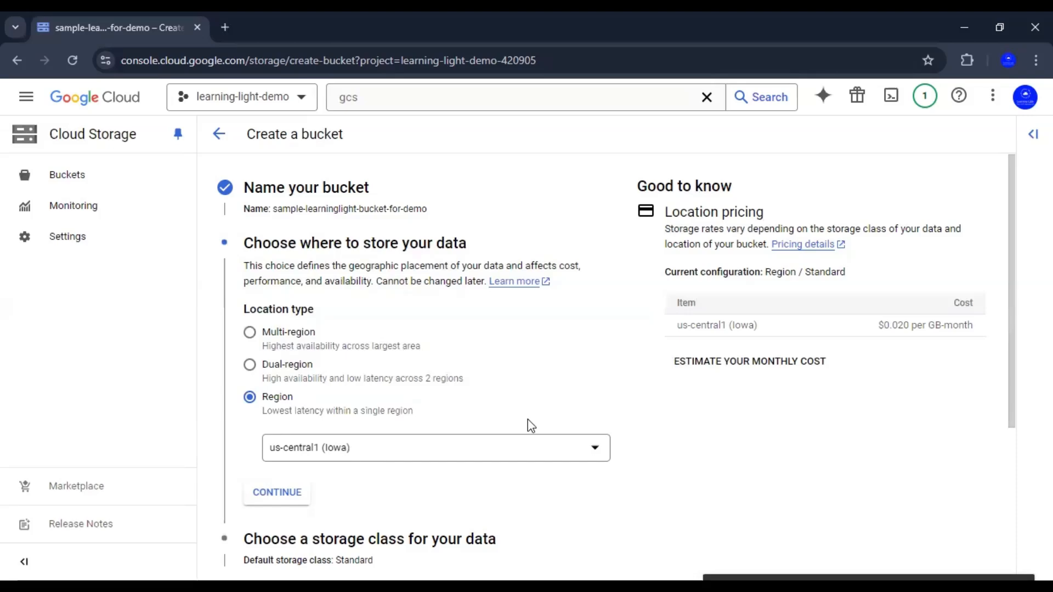
{"action": "triple_click", "coordinate": [357, 419]}
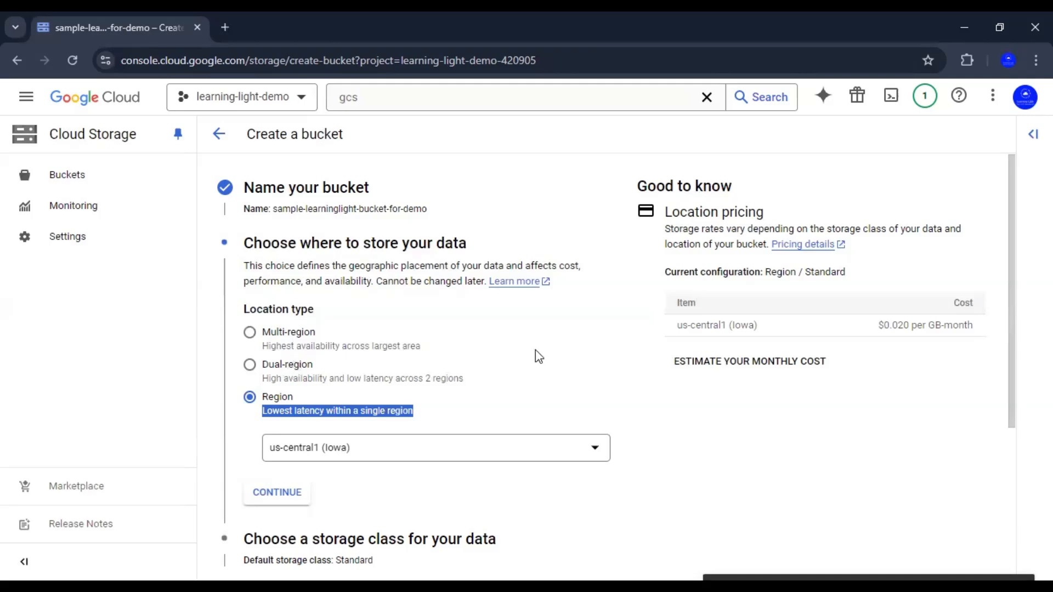
- Set the location type to Dual-region in the Americas with regions us-central1 (Iowa) and us-east1 (South Carolina)
{"action": "left_click", "coordinate": [297, 364]}
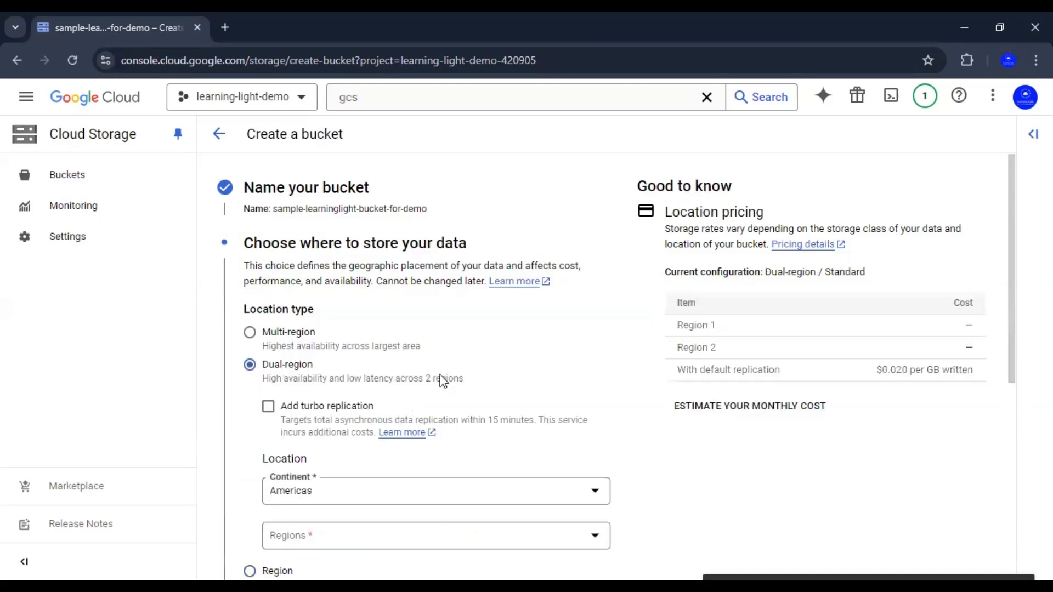
{"action": "scroll", "coordinate": [636, 399], "scroll_direction": "down", "scroll_amount": 2}
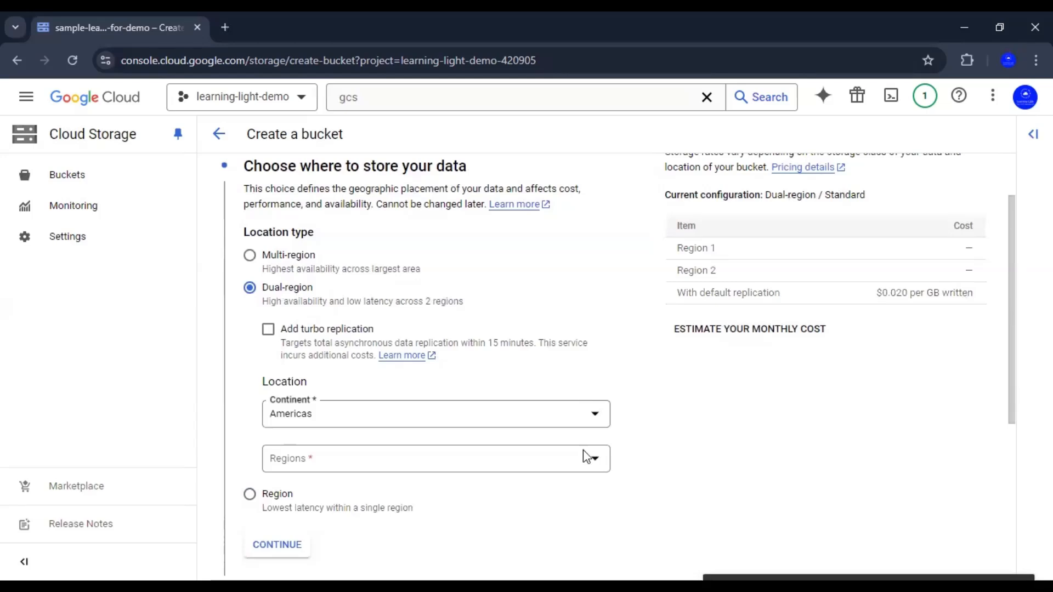
{"action": "left_click", "coordinate": [582, 465]}
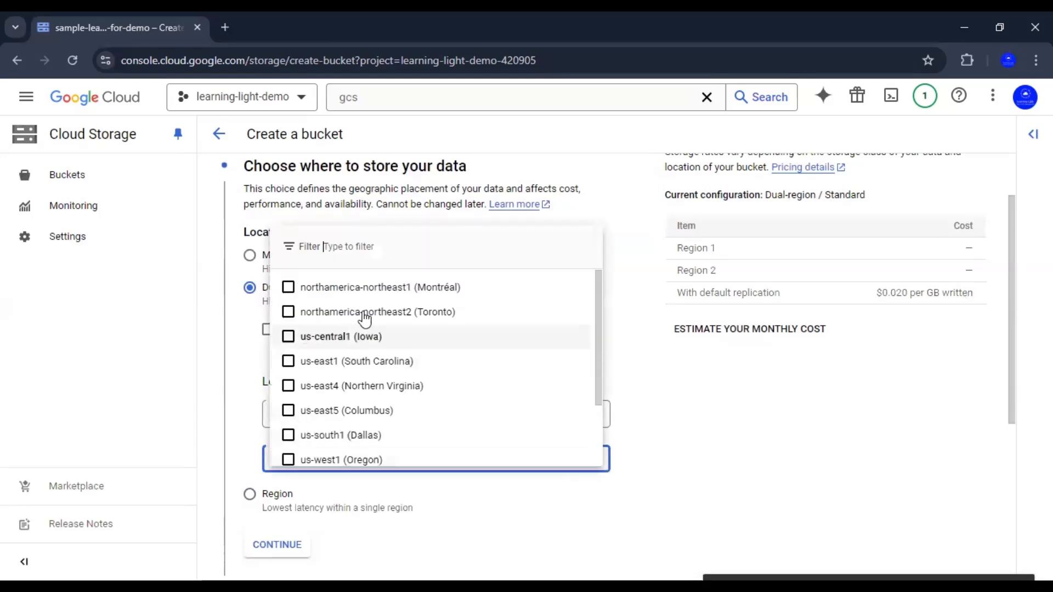
{"action": "left_click", "coordinate": [349, 339]}
{"action": "left_click", "coordinate": [367, 362]}
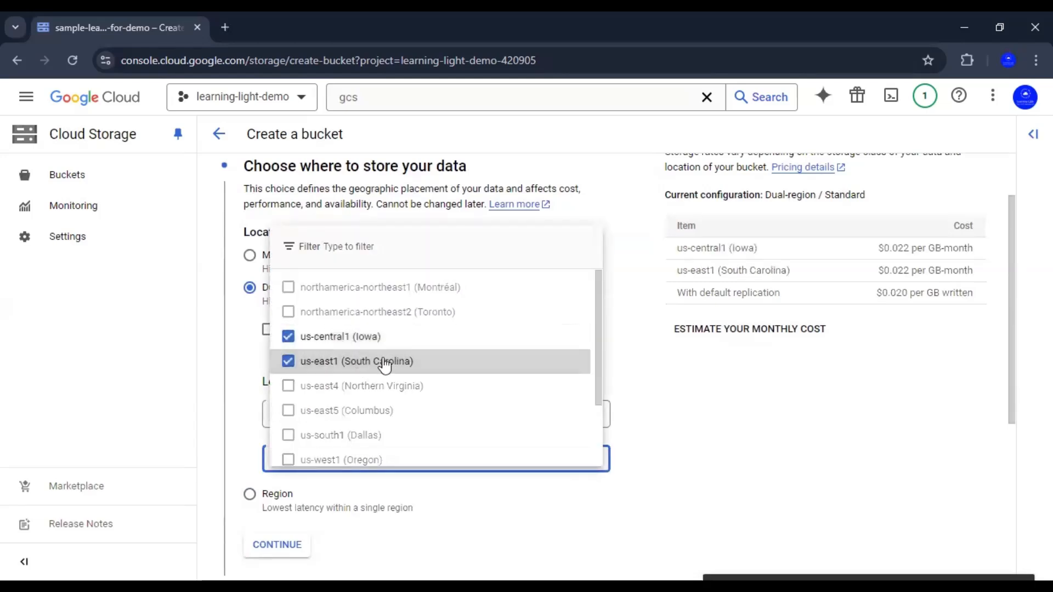
{"action": "left_click", "coordinate": [739, 397]}
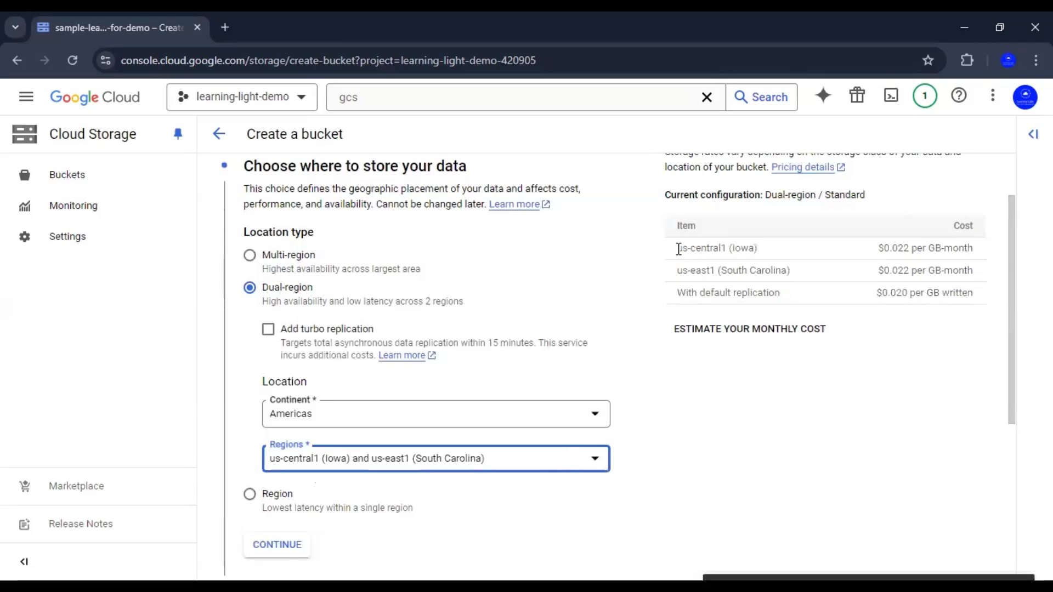
- Examine the dual-region price items, including default replication, and compare the descriptions of the Region and Multi-region location types
{"action": "left_click_drag", "start_coordinate": [677, 248], "coordinate": [758, 249]}
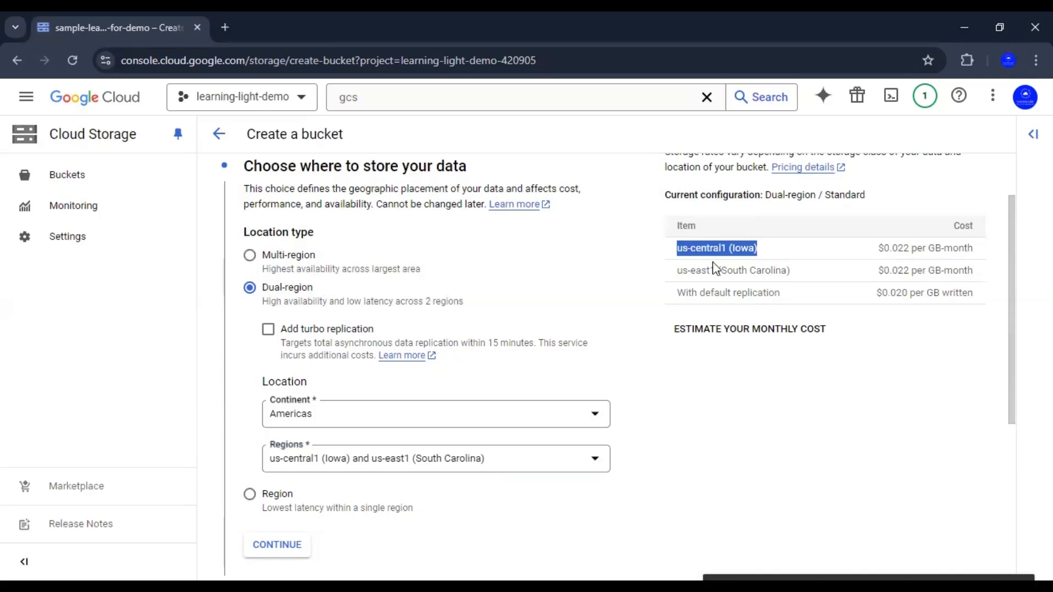
{"action": "left_click_drag", "start_coordinate": [679, 272], "coordinate": [799, 273]}
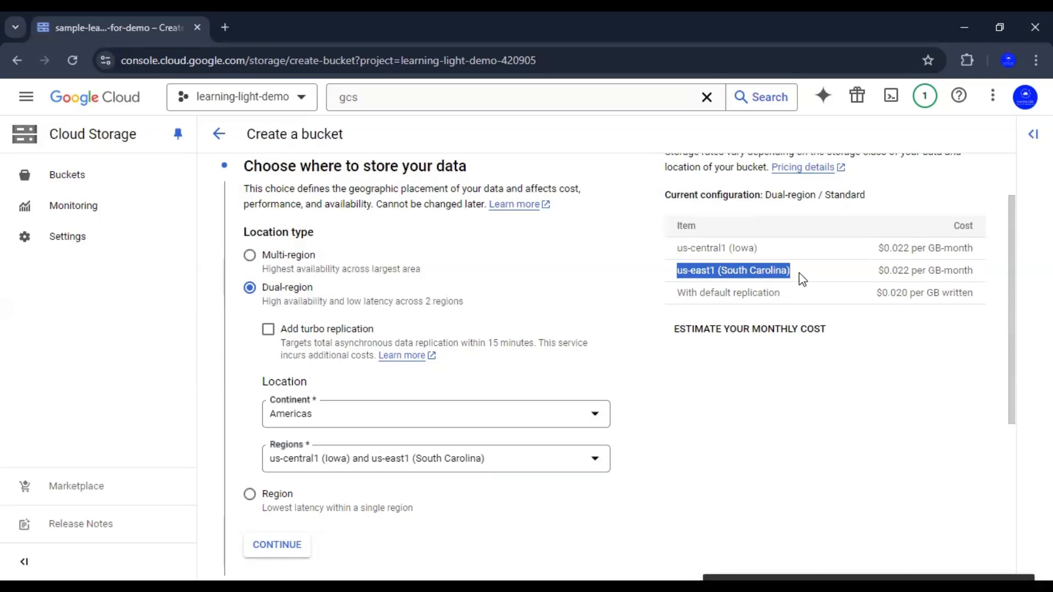
{"action": "left_click", "coordinate": [787, 404]}
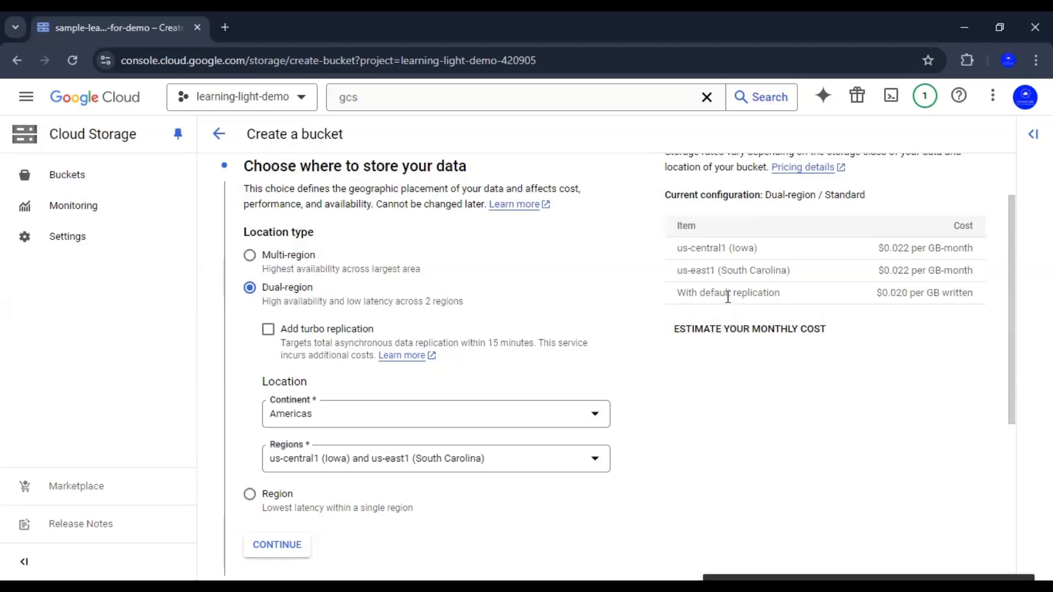
{"action": "left_click_drag", "start_coordinate": [728, 296], "coordinate": [787, 302]}
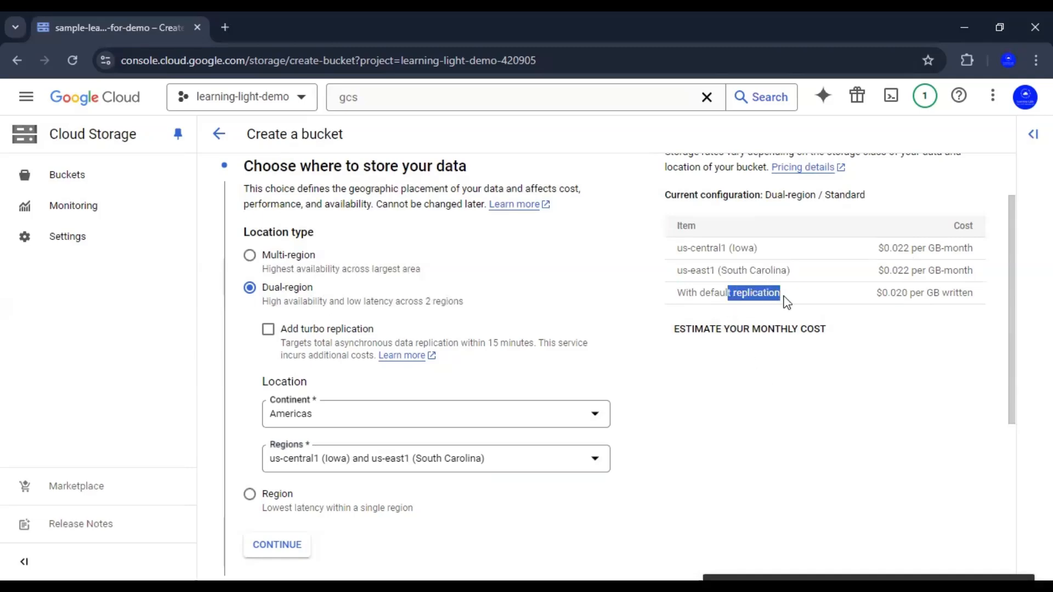
{"action": "left_click", "coordinate": [798, 390]}
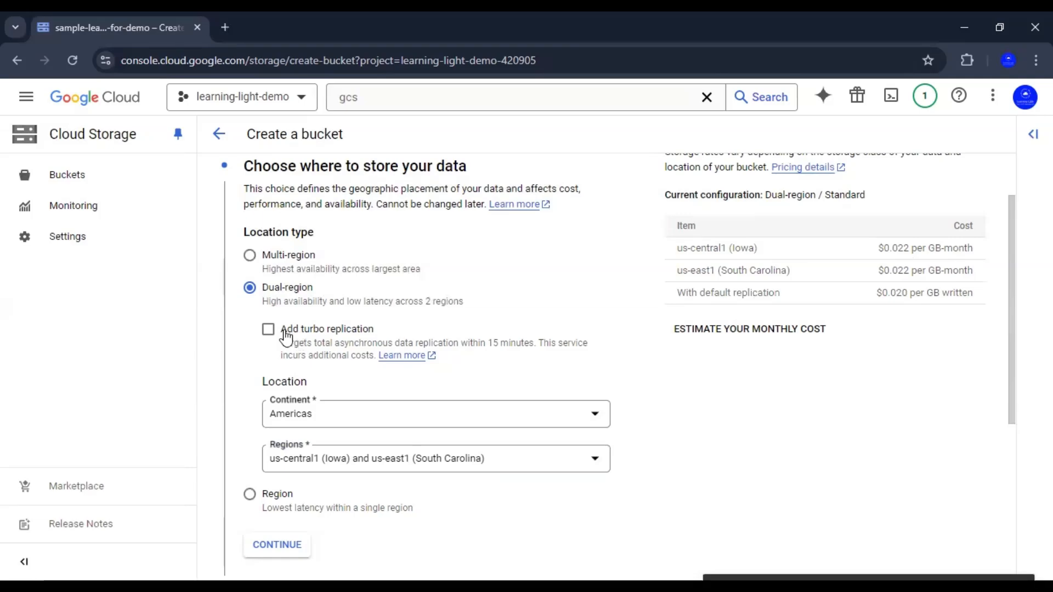
{"action": "left_click_drag", "start_coordinate": [262, 509], "coordinate": [416, 508]}
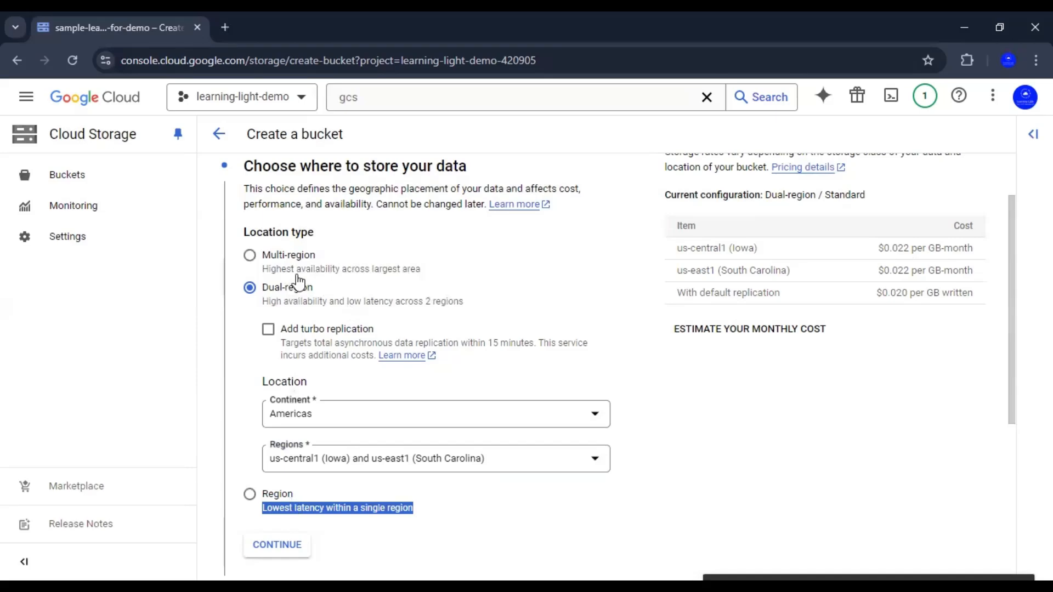
{"action": "left_click_drag", "start_coordinate": [297, 270], "coordinate": [410, 273]}
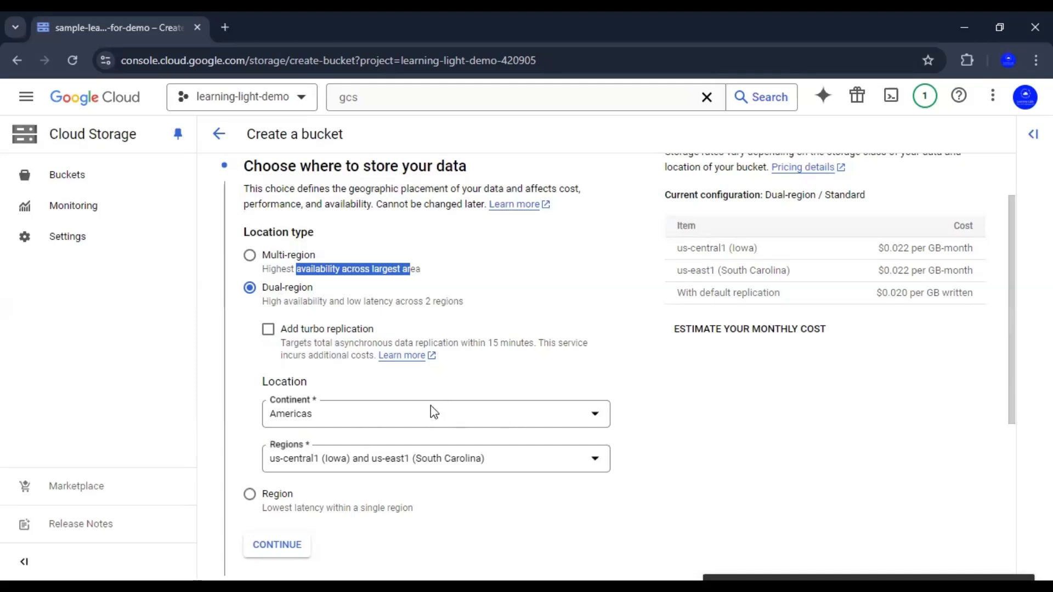
- Try turbo replication for the dual-region location, check its cost per GB written, and turn it off again
{"action": "left_click", "coordinate": [279, 337]}
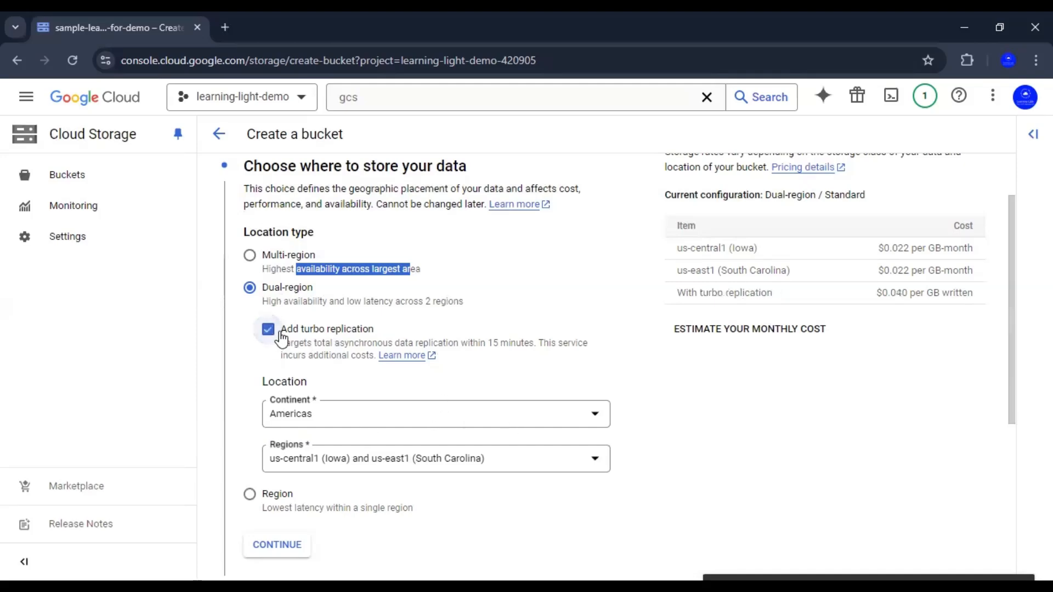
{"action": "left_click", "coordinate": [694, 405]}
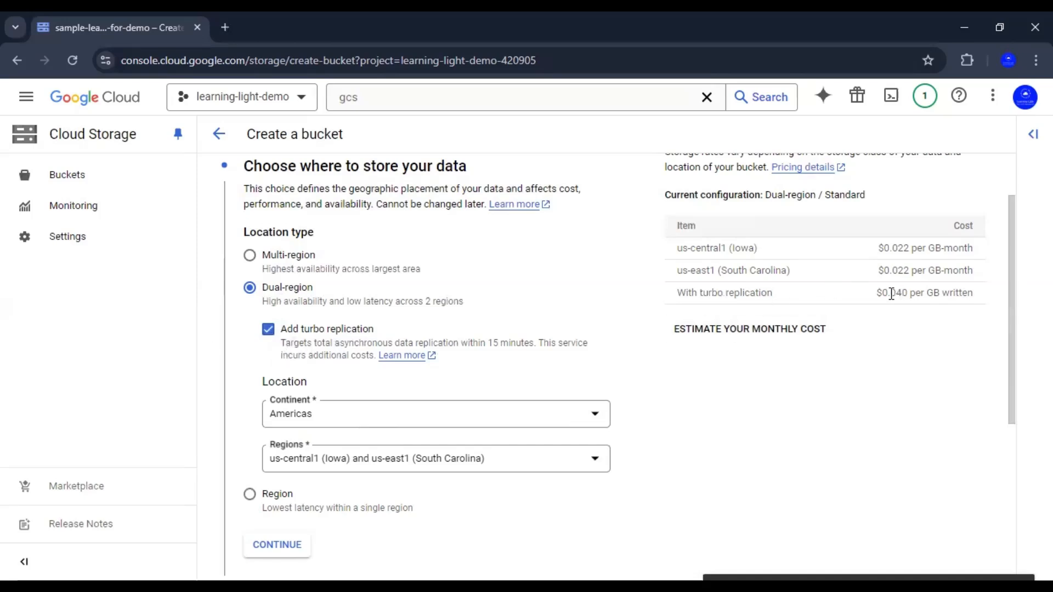
{"action": "left_click_drag", "start_coordinate": [892, 294], "coordinate": [902, 294]}
{"action": "left_click", "coordinate": [845, 381]}
{"action": "left_click", "coordinate": [283, 331]}
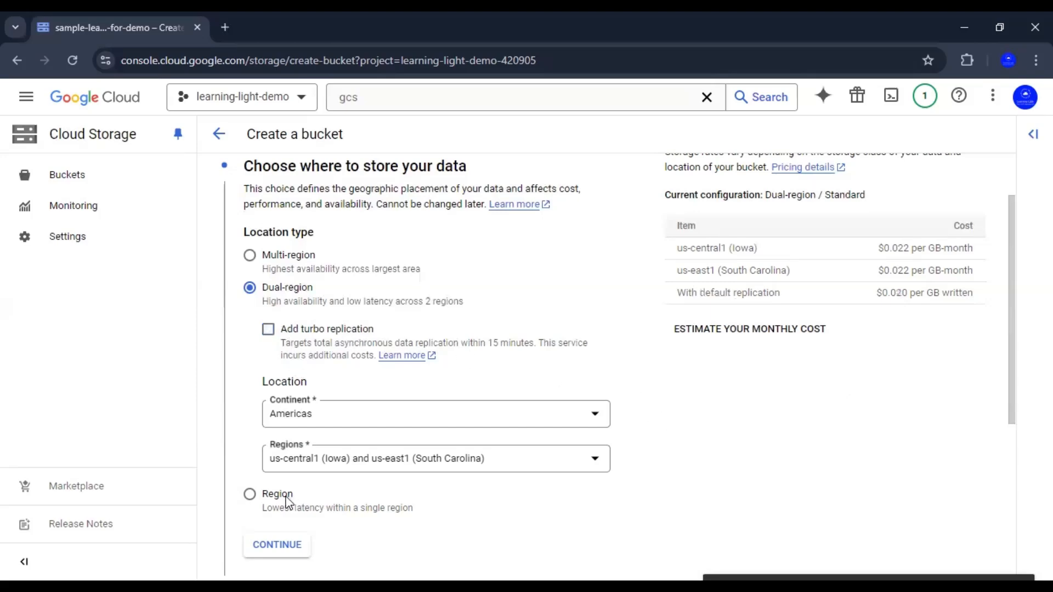
- Set the location type to Region with us-central1 (Iowa) and continue to the storage class settings
{"action": "left_click", "coordinate": [269, 497]}
{"action": "left_click", "coordinate": [511, 379]}
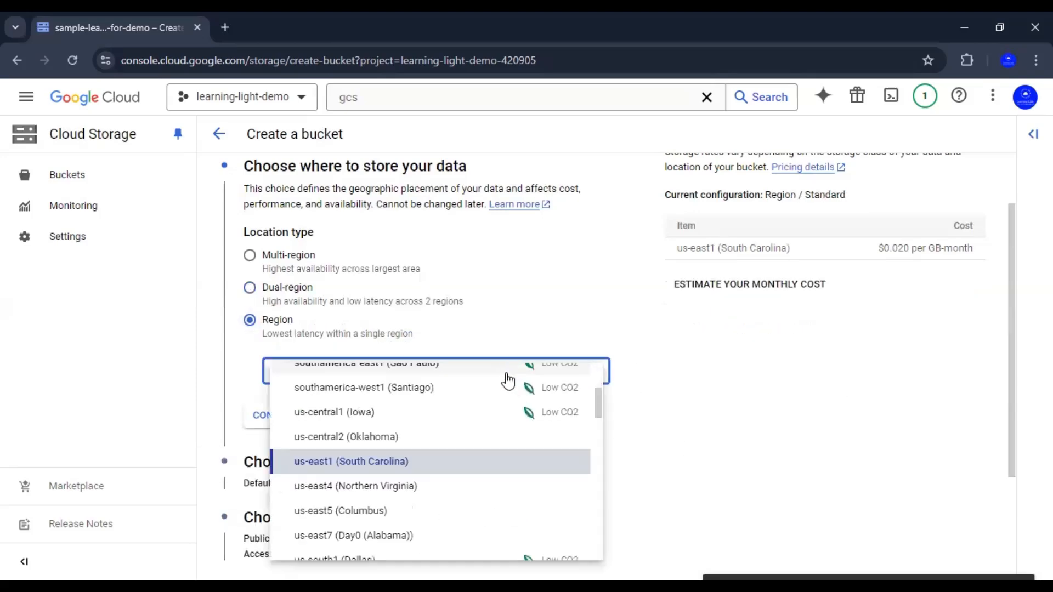
{"action": "scroll", "coordinate": [507, 463], "scroll_direction": "up", "scroll_amount": 5}
{"action": "scroll", "coordinate": [472, 492], "scroll_direction": "down", "scroll_amount": 2}
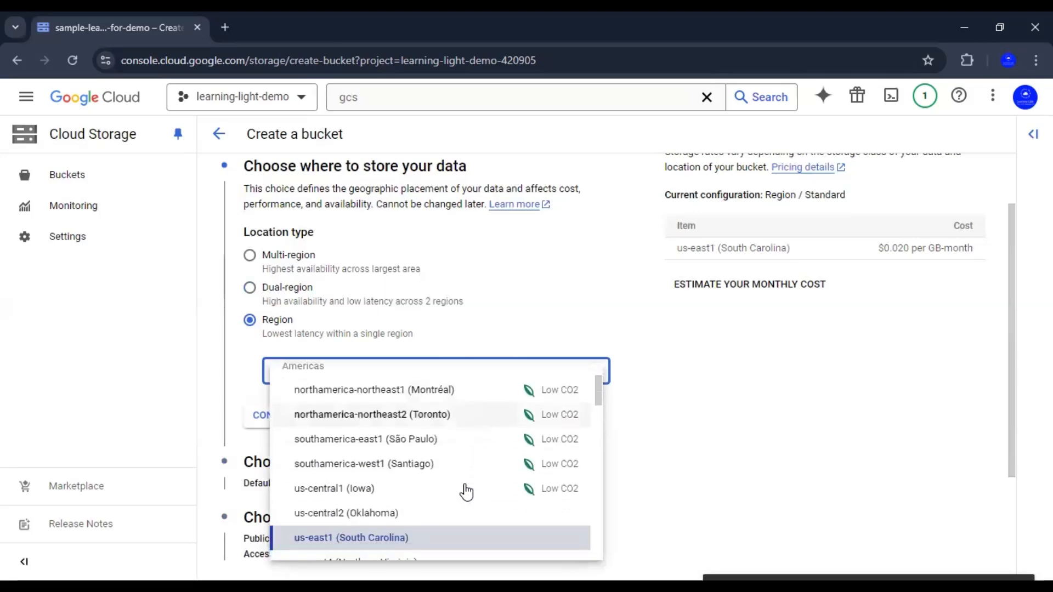
{"action": "left_click", "coordinate": [402, 490]}
{"action": "left_click", "coordinate": [713, 425]}
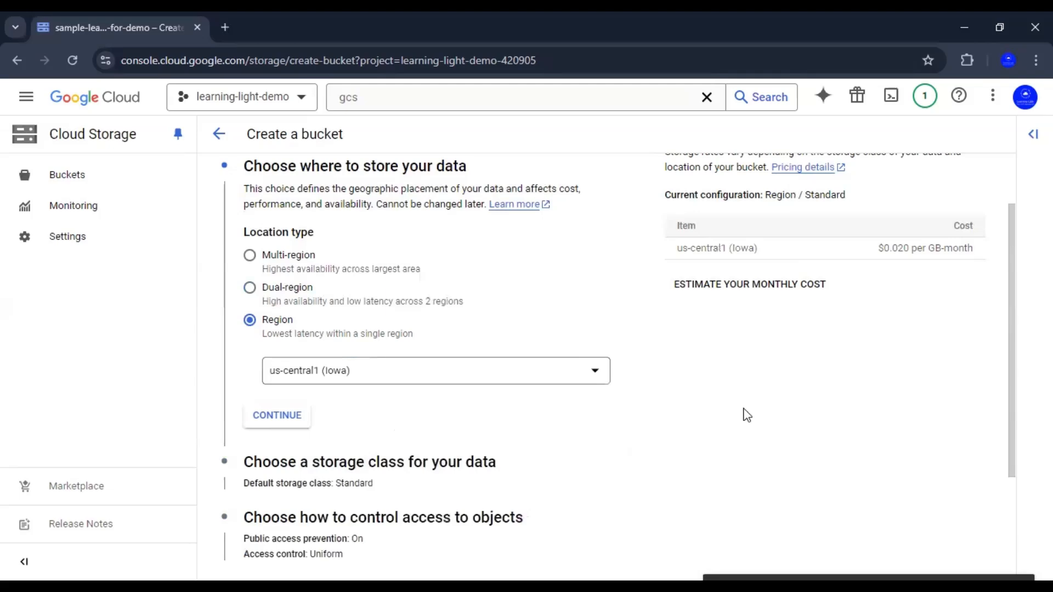
{"action": "left_click", "coordinate": [277, 416]}
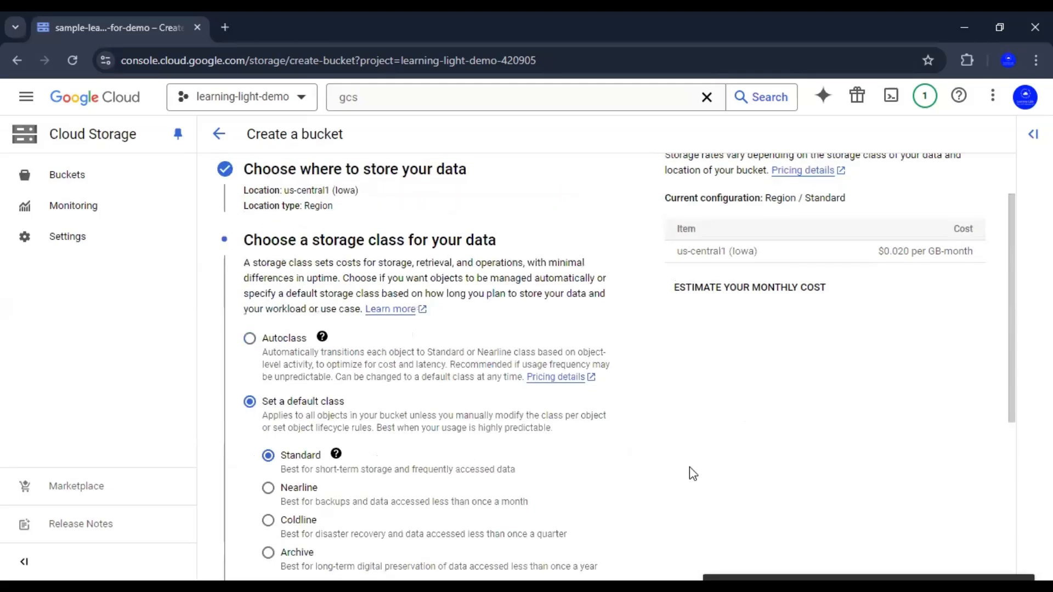
- Examine the default storage classes, focusing on what the Standard class is best suited for
{"action": "scroll", "coordinate": [678, 468], "scroll_direction": "down", "scroll_amount": 2}
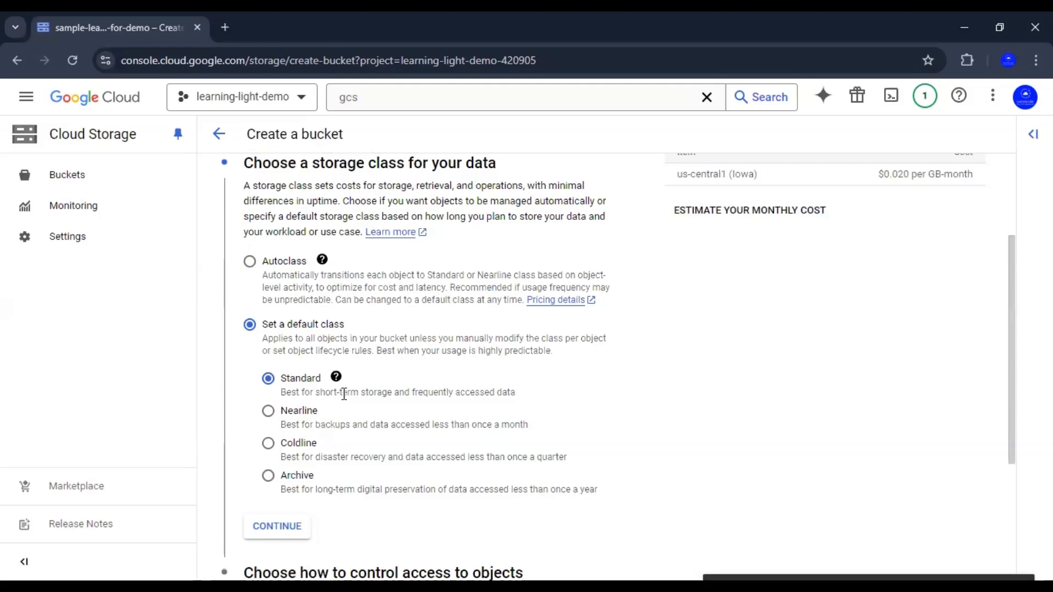
{"action": "left_click_drag", "start_coordinate": [342, 393], "coordinate": [402, 394]}
{"action": "left_click", "coordinate": [657, 398]}
{"action": "left_click_drag", "start_coordinate": [282, 393], "coordinate": [517, 405]}
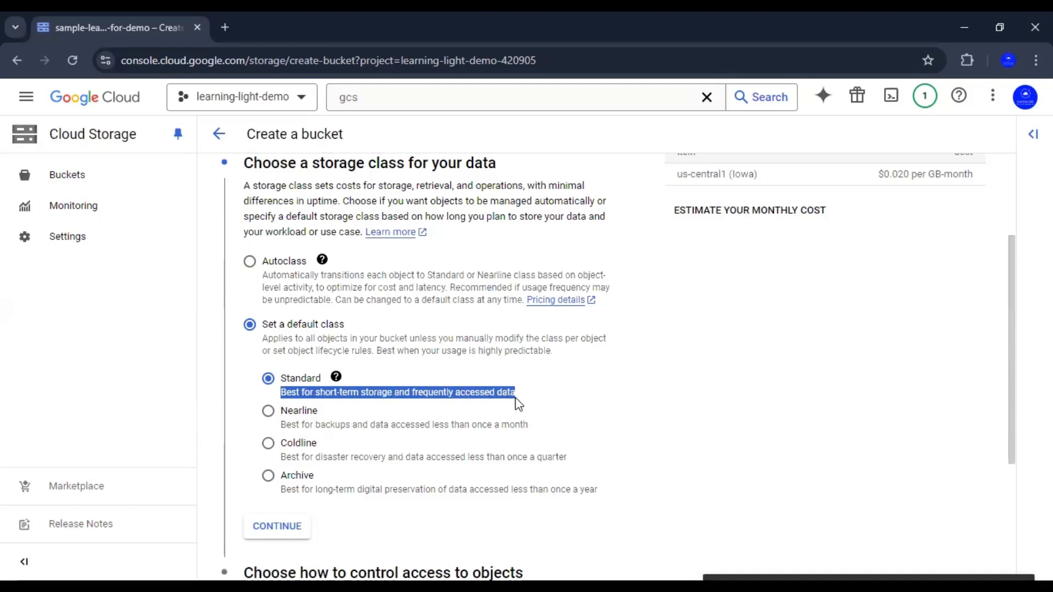
{"action": "left_click", "coordinate": [482, 396]}
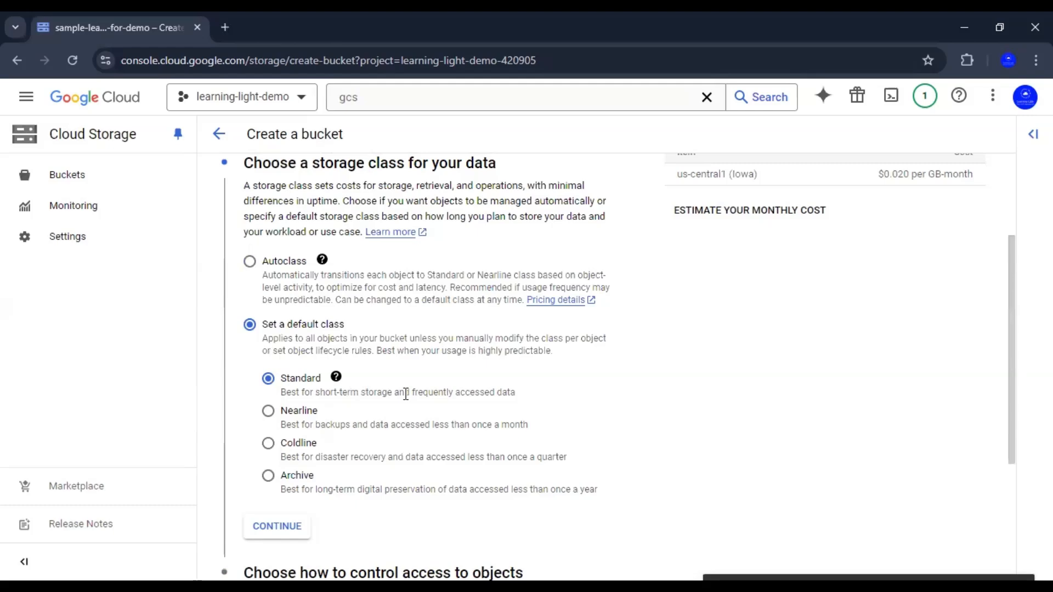
{"action": "mouse_move", "coordinate": [335, 378]}
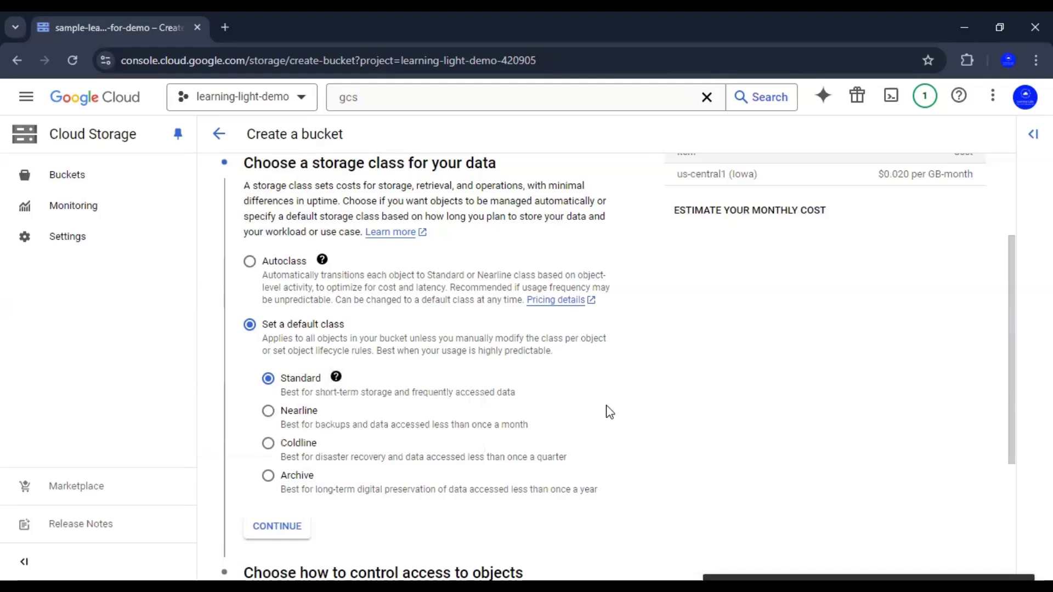
- Try Nearline as the default storage class, review its access-frequency description, and set the class back to Standard
{"action": "left_click", "coordinate": [281, 416]}
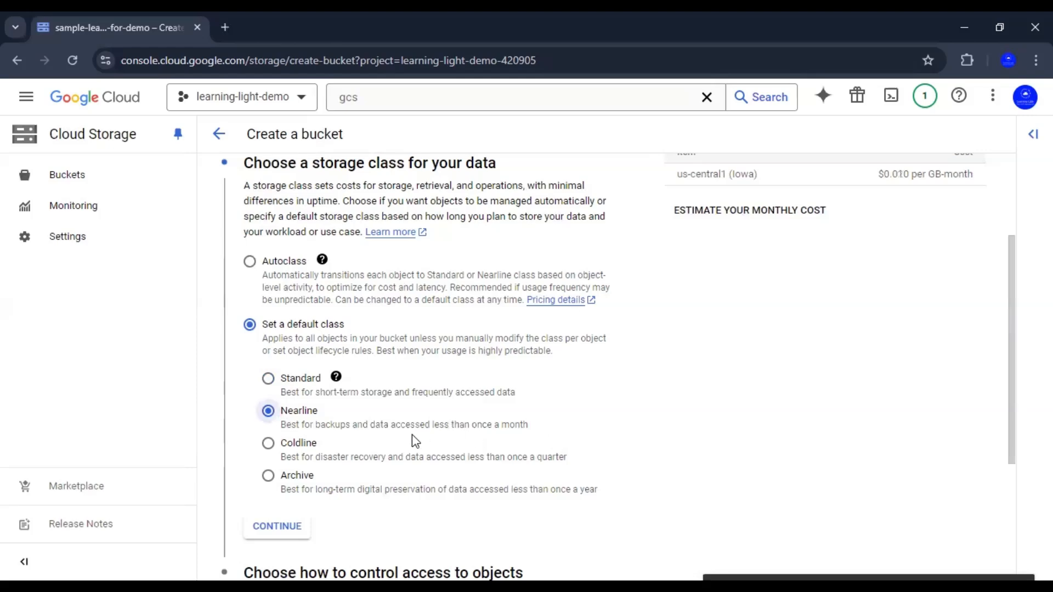
{"action": "left_click_drag", "start_coordinate": [408, 429], "coordinate": [444, 437]}
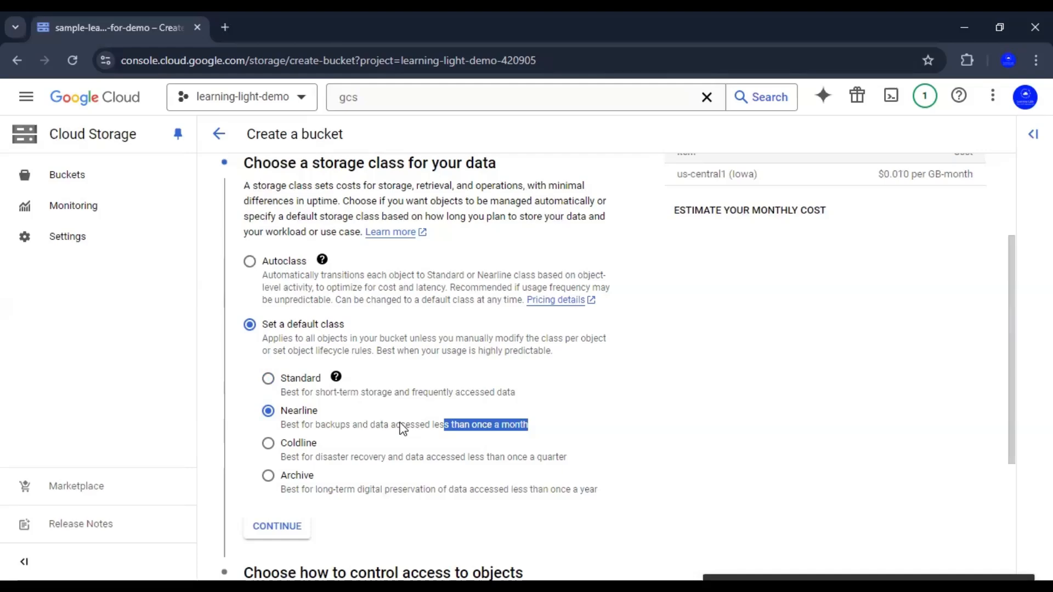
{"action": "left_click", "coordinate": [268, 379]}
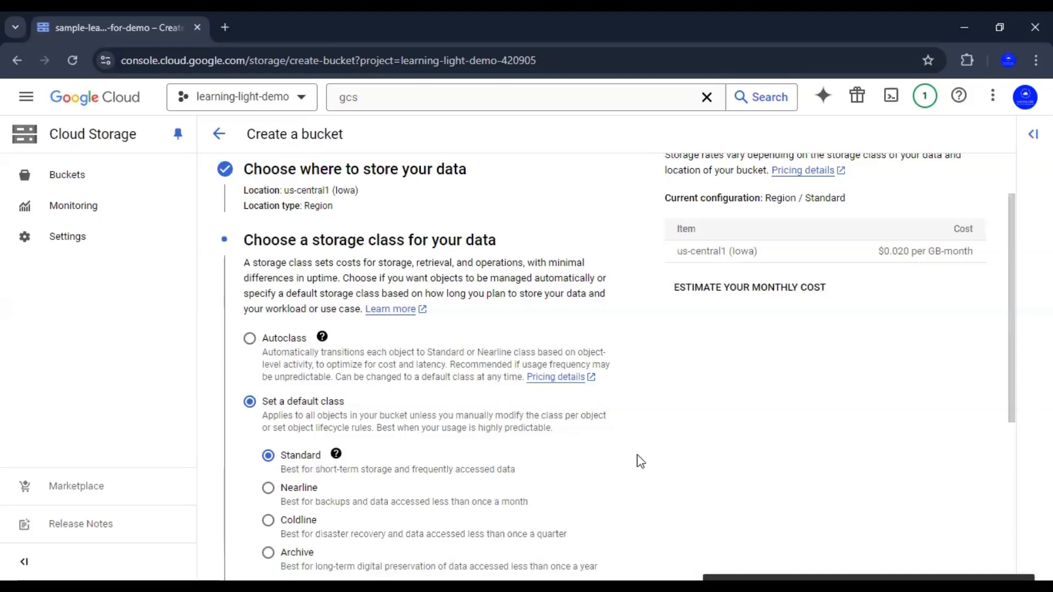
- Switch the default storage class to Nearline and then Coldline, checking the monthly price per GB for us-central1 (Iowa)
{"action": "left_click", "coordinate": [268, 490]}
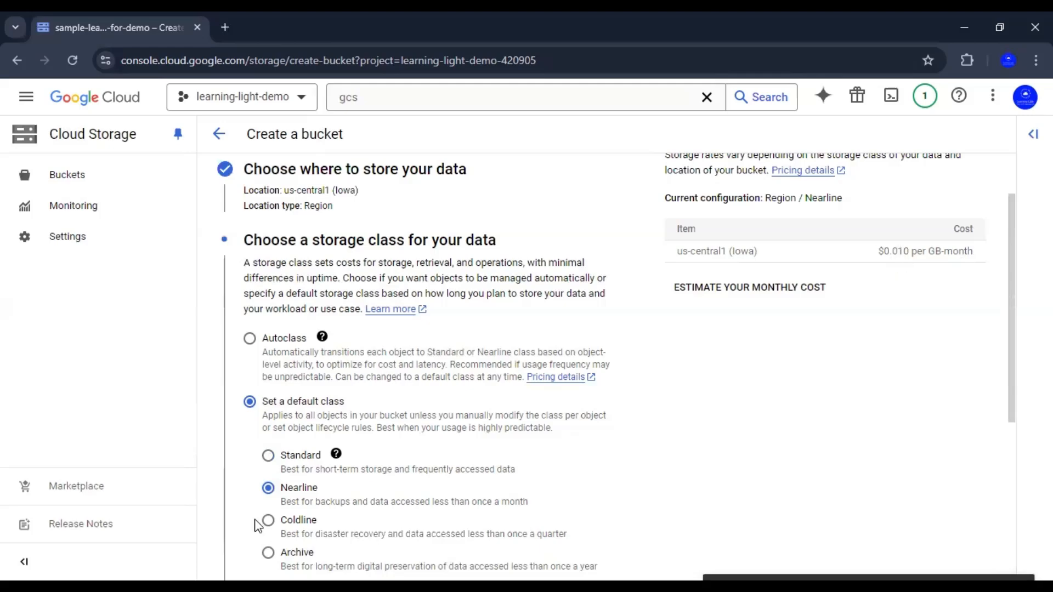
{"action": "left_click", "coordinate": [269, 524]}
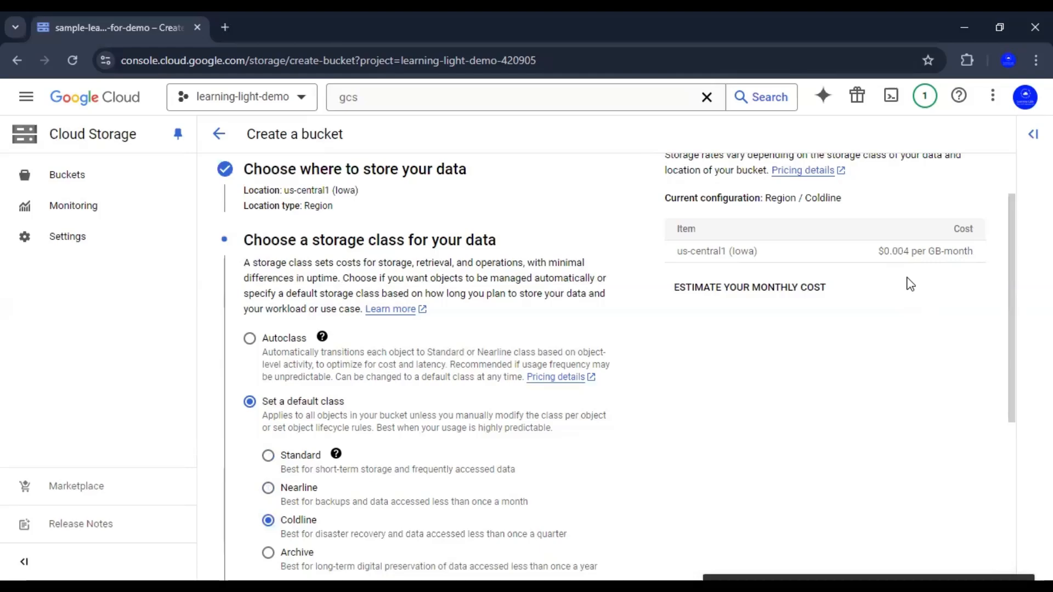
{"action": "left_click_drag", "start_coordinate": [909, 252], "coordinate": [894, 256]}
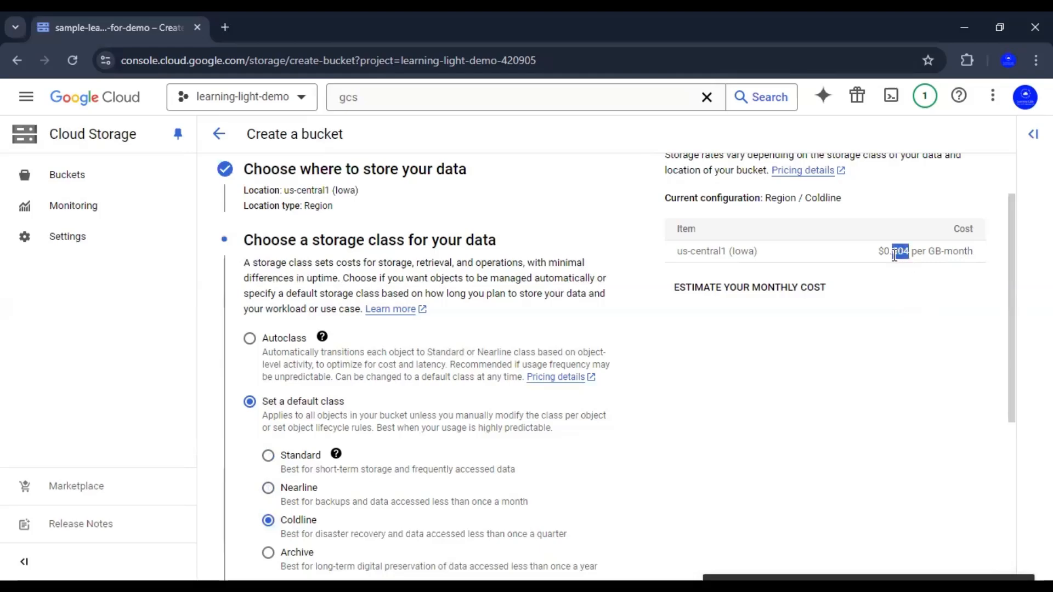
- Try Archive as the default storage class and check its monthly price per GB for us-central1 (Iowa)
{"action": "left_click", "coordinate": [886, 362]}
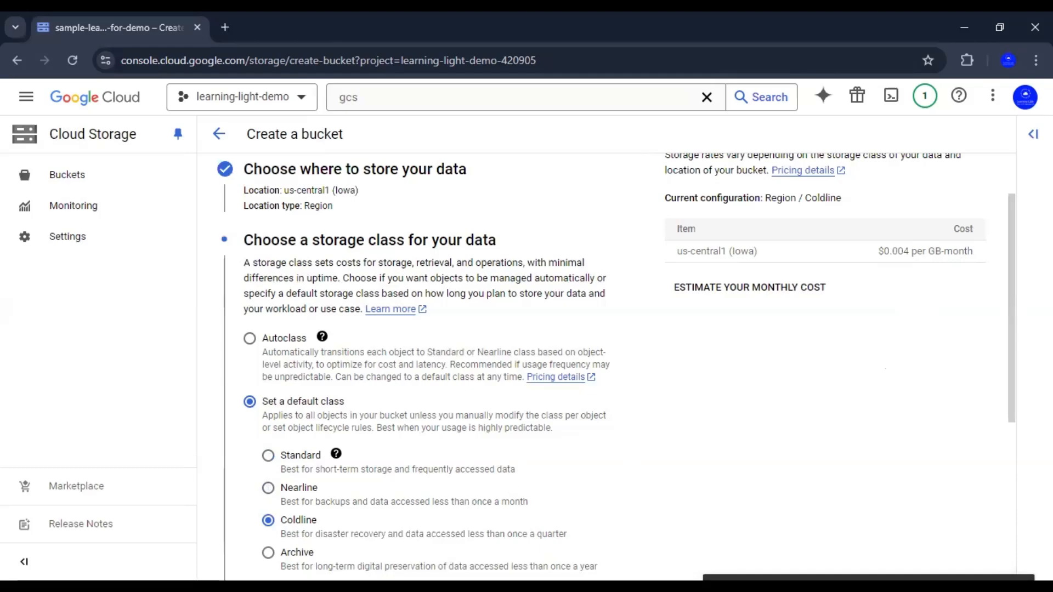
{"action": "left_click", "coordinate": [268, 553]}
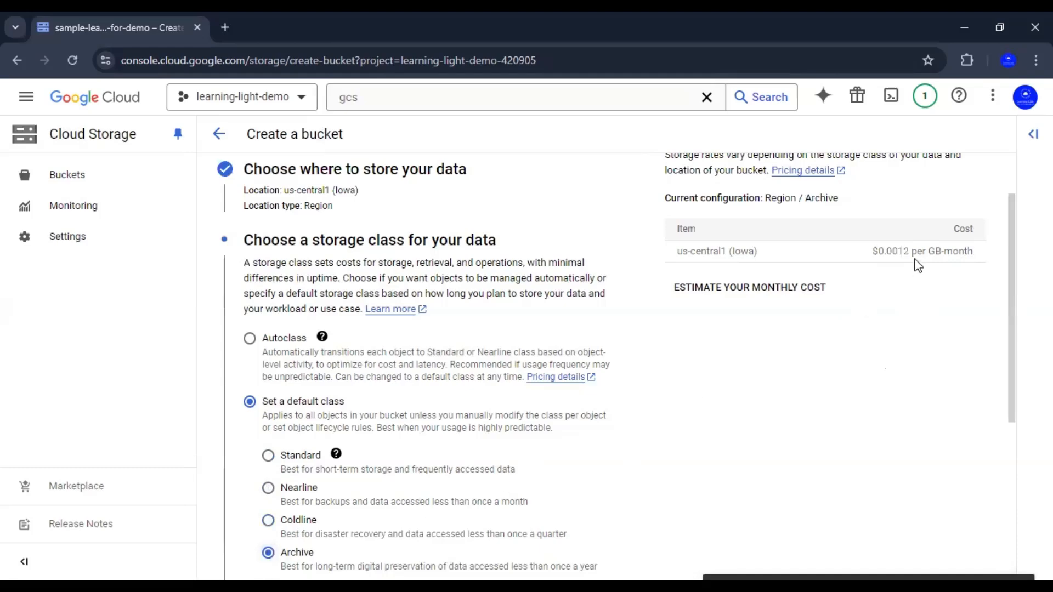
{"action": "left_click_drag", "start_coordinate": [911, 251], "coordinate": [876, 250]}
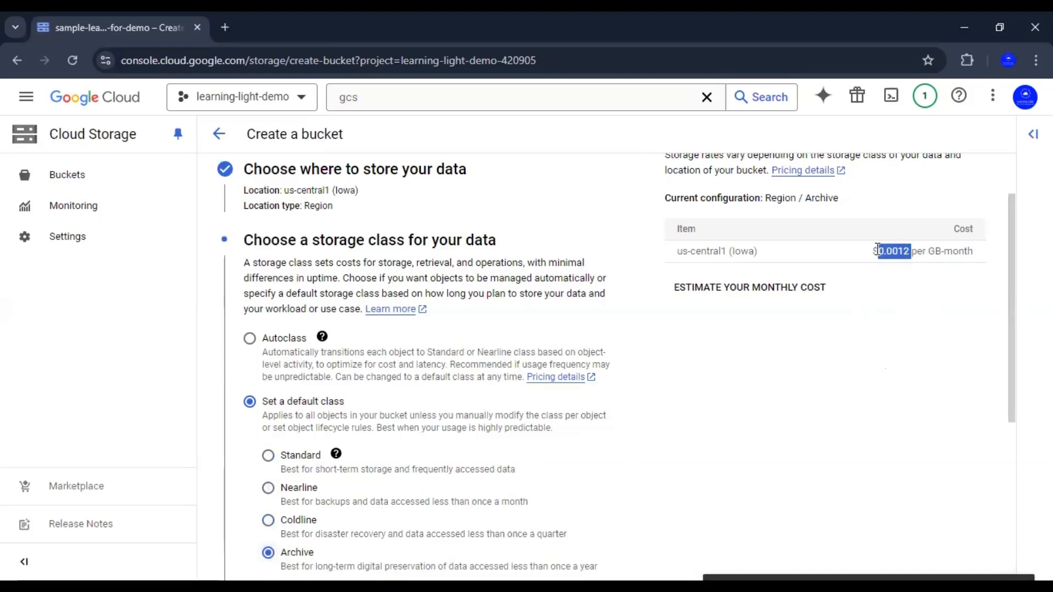
{"action": "left_click", "coordinate": [866, 385]}
{"action": "scroll", "coordinate": [869, 386], "scroll_direction": "down", "scroll_amount": 1}
{"action": "scroll", "coordinate": [869, 386], "scroll_direction": "down", "scroll_amount": 1}
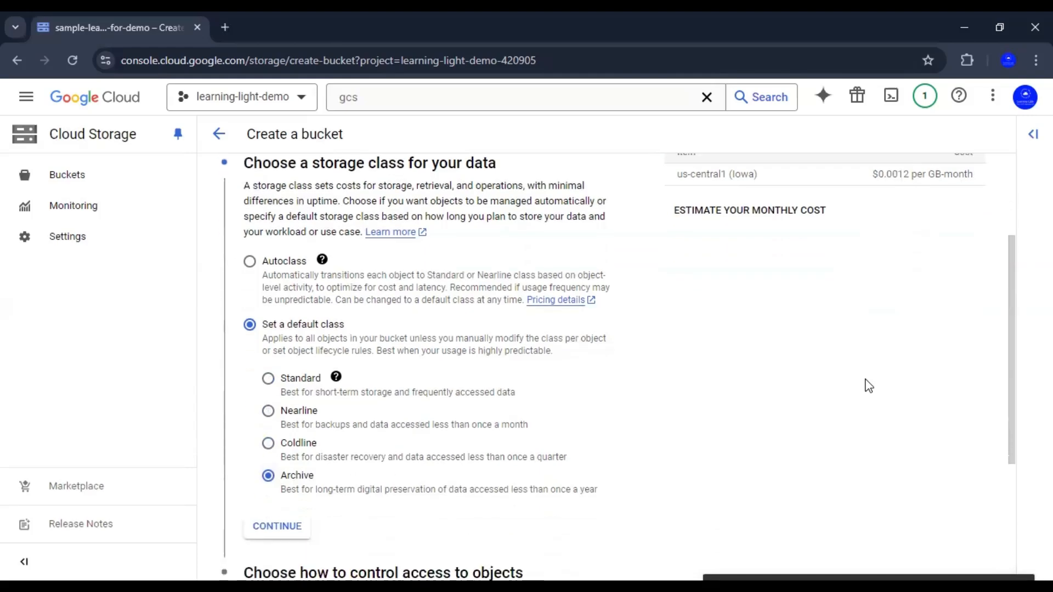
{"action": "scroll", "coordinate": [868, 386], "scroll_direction": "up", "scroll_amount": 1}
{"action": "scroll", "coordinate": [869, 386], "scroll_direction": "down", "scroll_amount": 1}
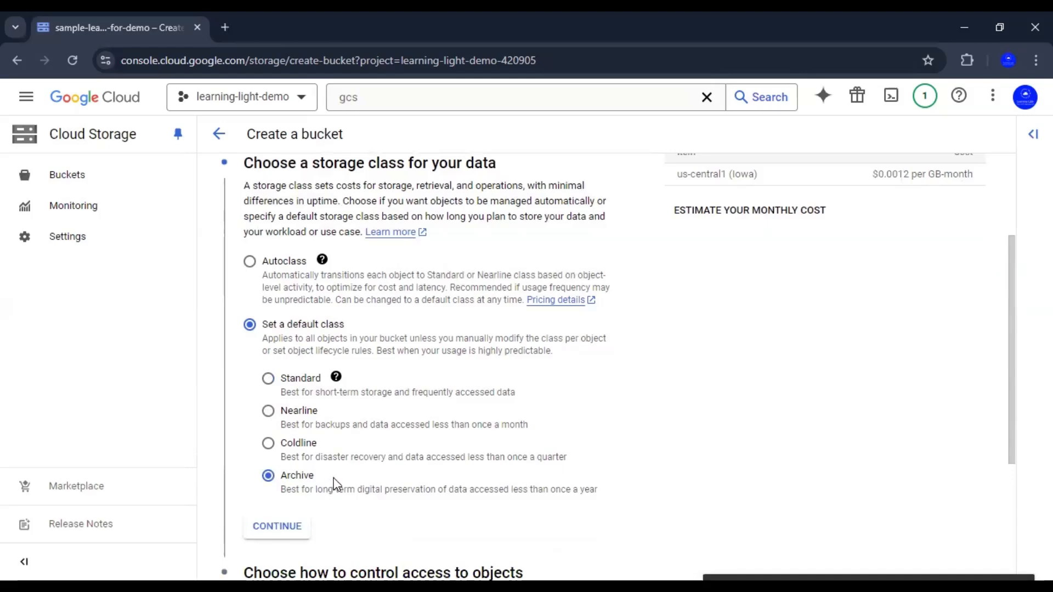
- Set the default storage class to Standard and continue to the object access control settings
{"action": "left_click", "coordinate": [268, 382]}
{"action": "scroll", "coordinate": [726, 413], "scroll_direction": "up", "scroll_amount": 2}
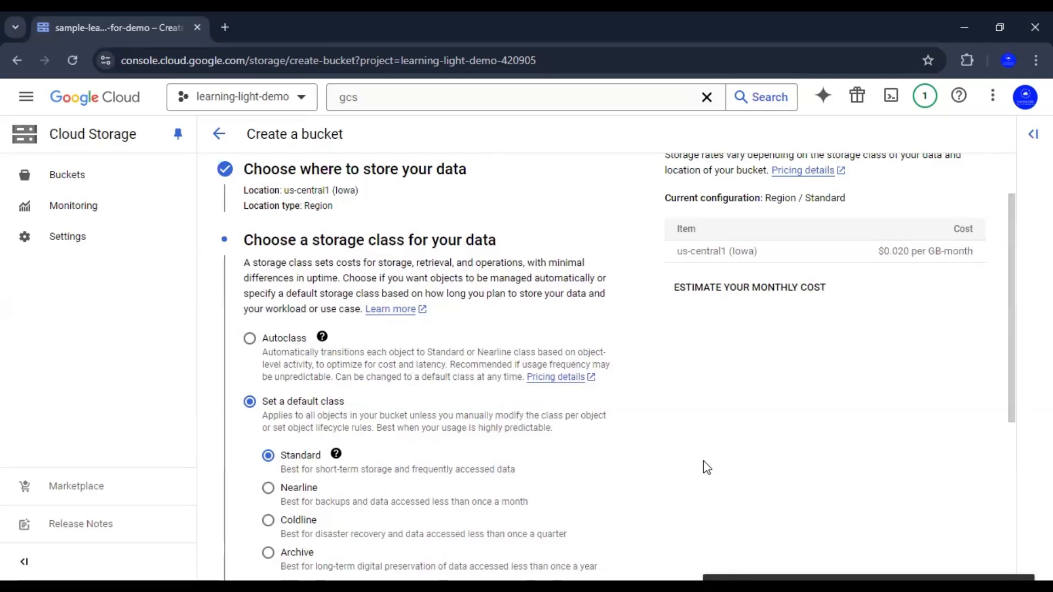
{"action": "scroll", "coordinate": [707, 467], "scroll_direction": "down", "scroll_amount": 3}
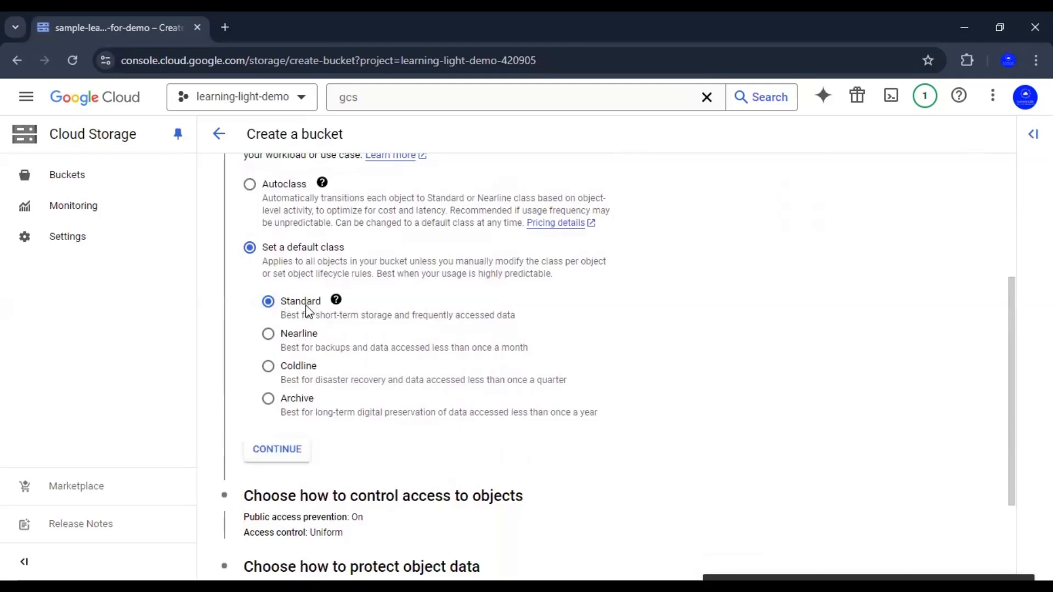
{"action": "left_click", "coordinate": [267, 453]}
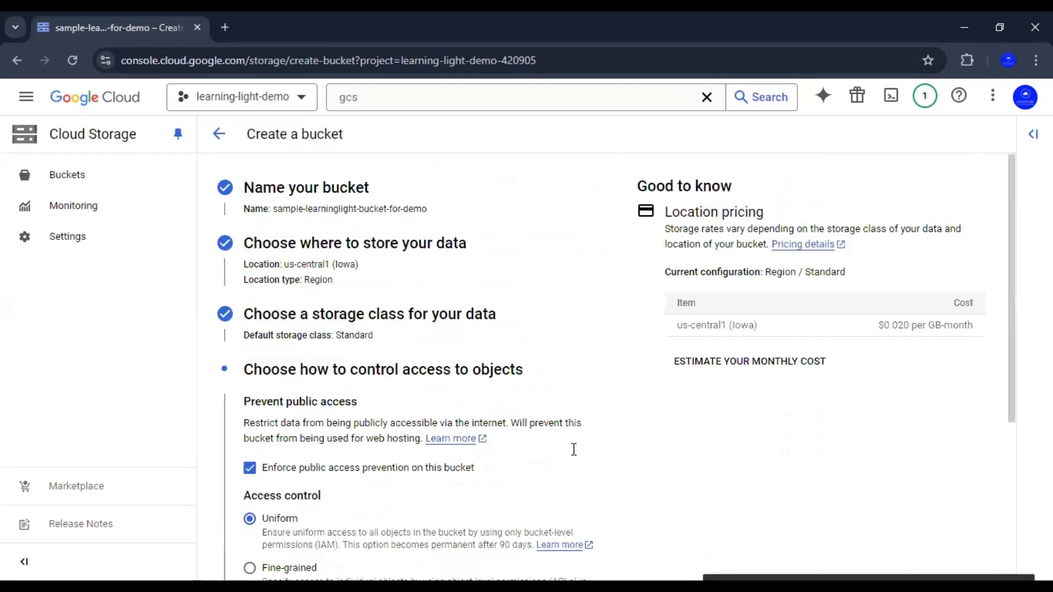
- Examine the public access prevention and access control options, focusing on the description of Uniform access
{"action": "scroll", "coordinate": [574, 450], "scroll_direction": "down", "scroll_amount": 5}
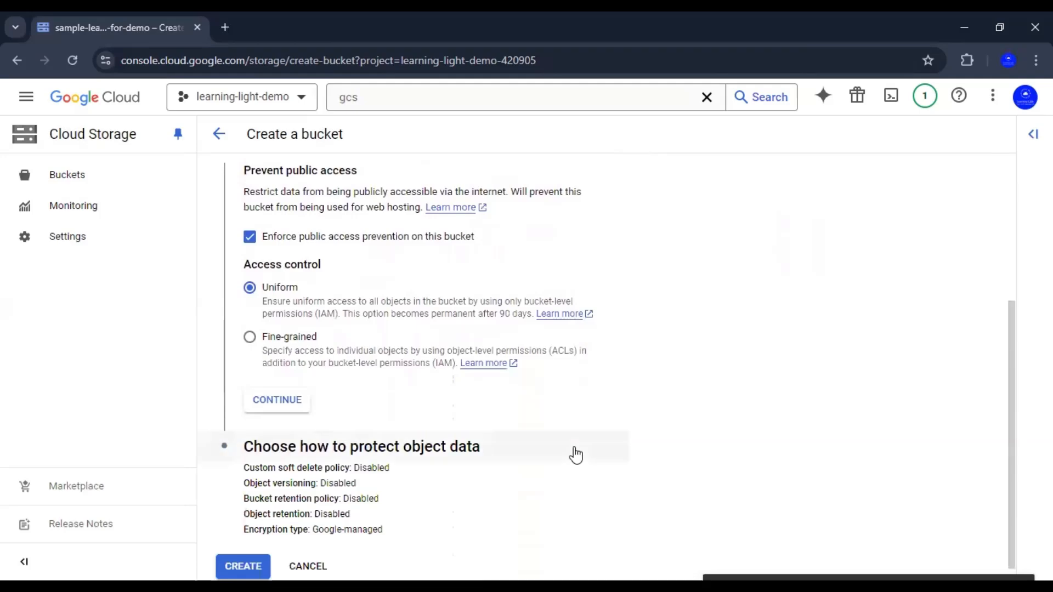
{"action": "scroll", "coordinate": [575, 455], "scroll_direction": "up", "scroll_amount": 2}
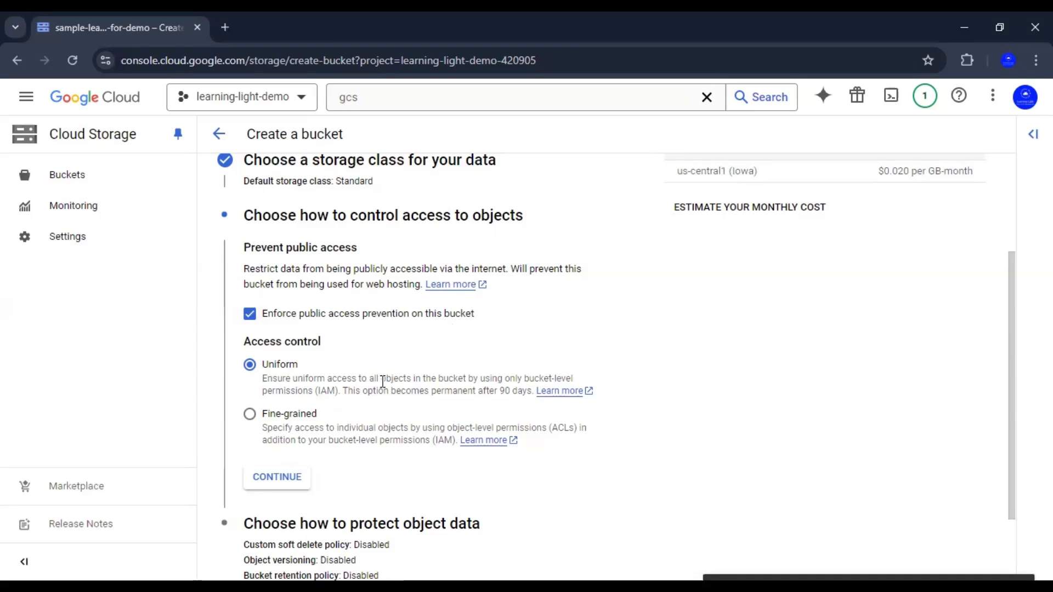
{"action": "left_click_drag", "start_coordinate": [241, 341], "coordinate": [319, 341]}
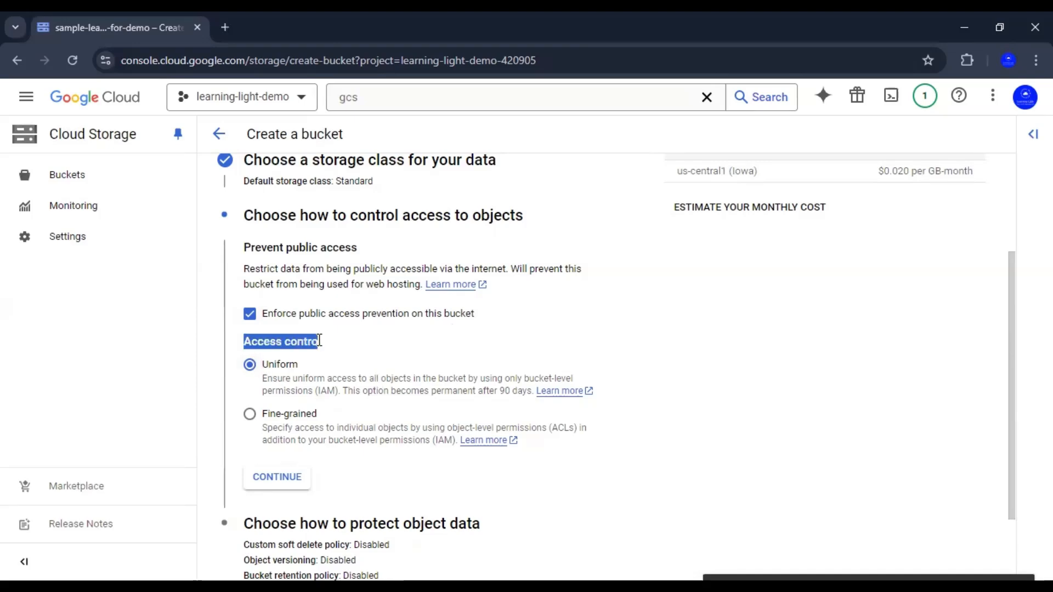
{"action": "left_click", "coordinate": [682, 342]}
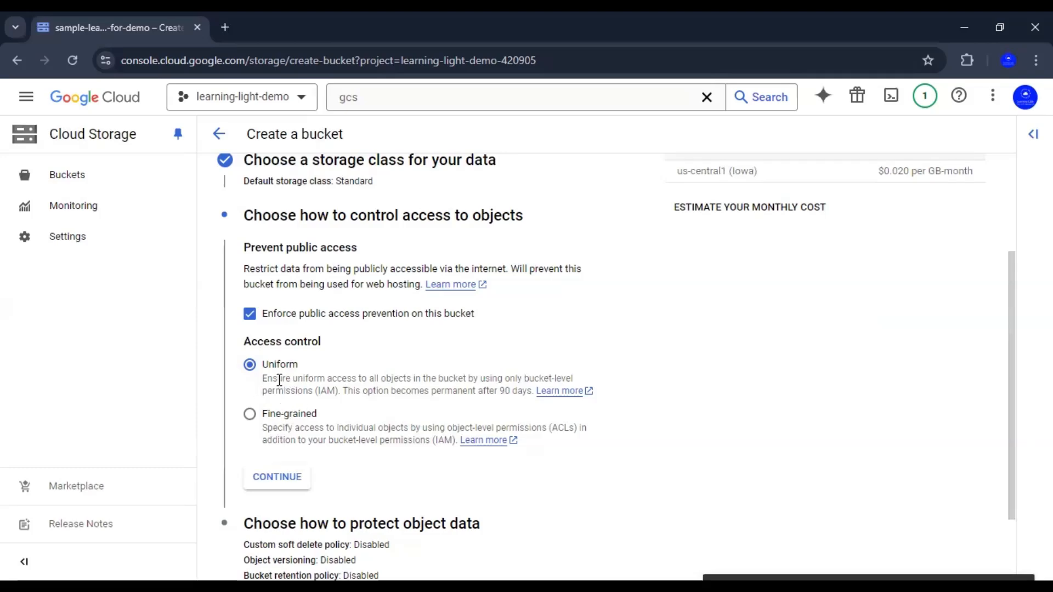
{"action": "left_click_drag", "start_coordinate": [264, 378], "coordinate": [534, 386]}
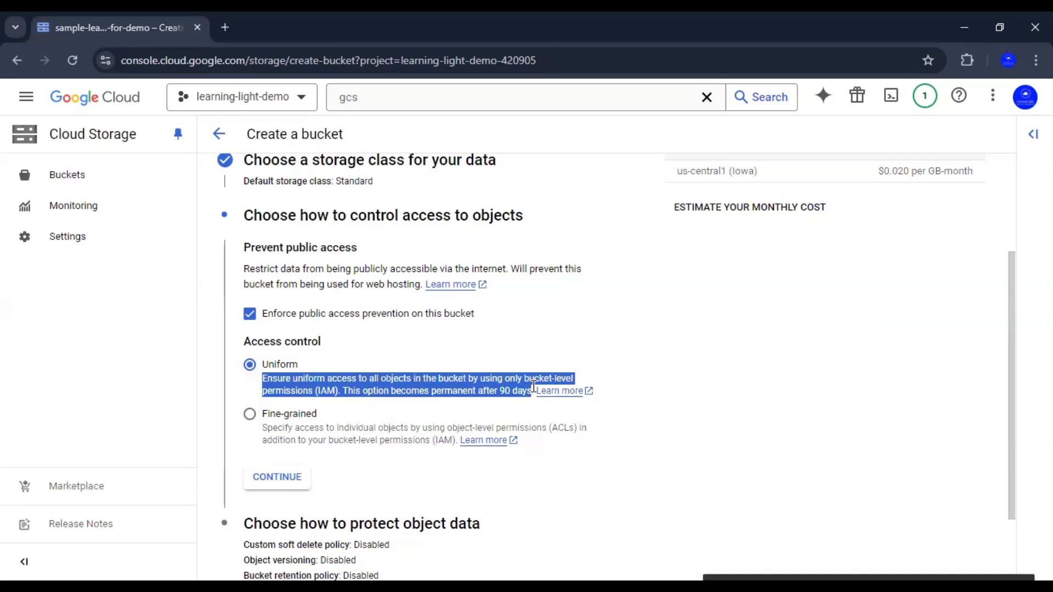
{"action": "left_click", "coordinate": [732, 364]}
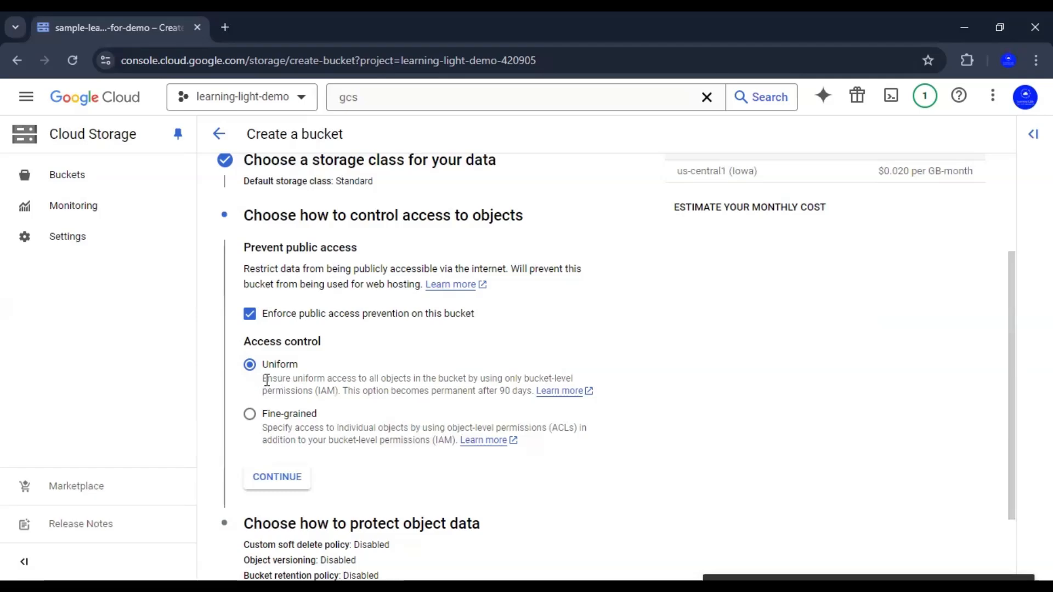
{"action": "left_click_drag", "start_coordinate": [264, 378], "coordinate": [528, 393]}
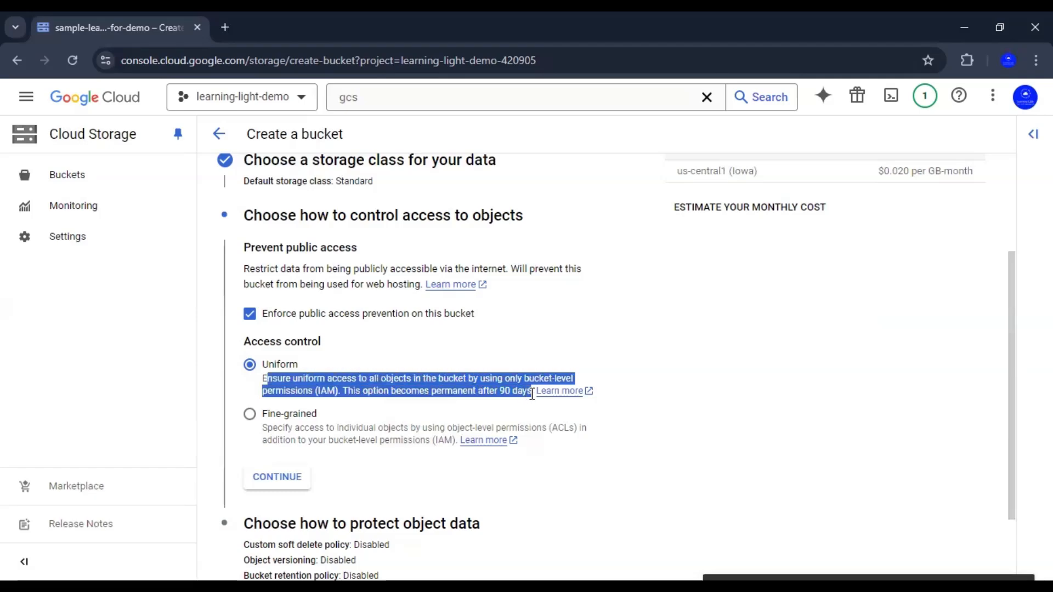
{"action": "left_click", "coordinate": [679, 377]}
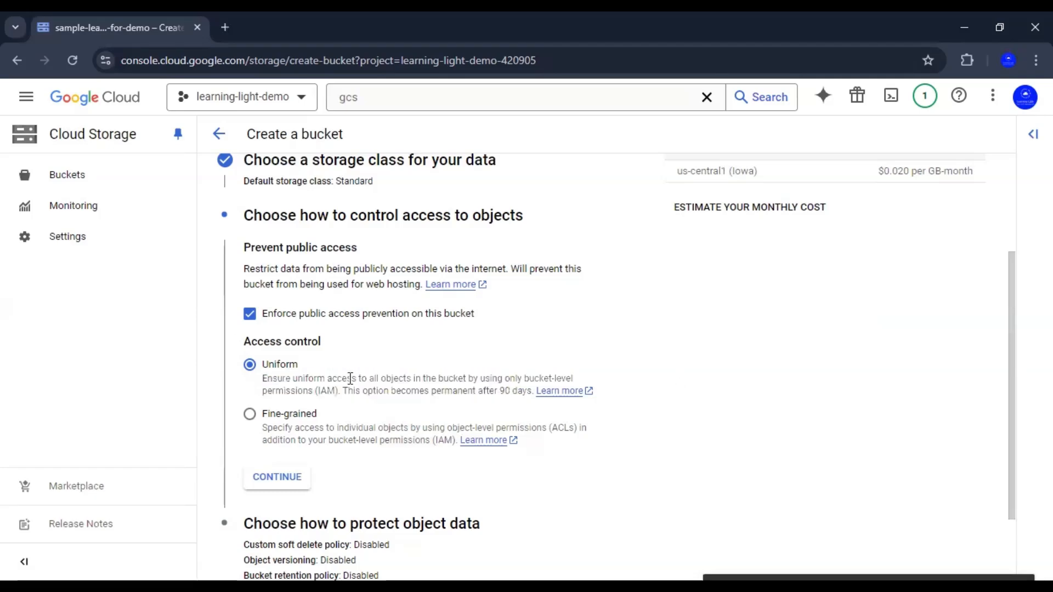
{"action": "left_click_drag", "start_coordinate": [262, 378], "coordinate": [533, 393]}
{"action": "left_click", "coordinate": [690, 345]}
- Try Fine-grained access control, set it back to Uniform, and continue to the data protection settings
{"action": "left_click", "coordinate": [249, 414]}
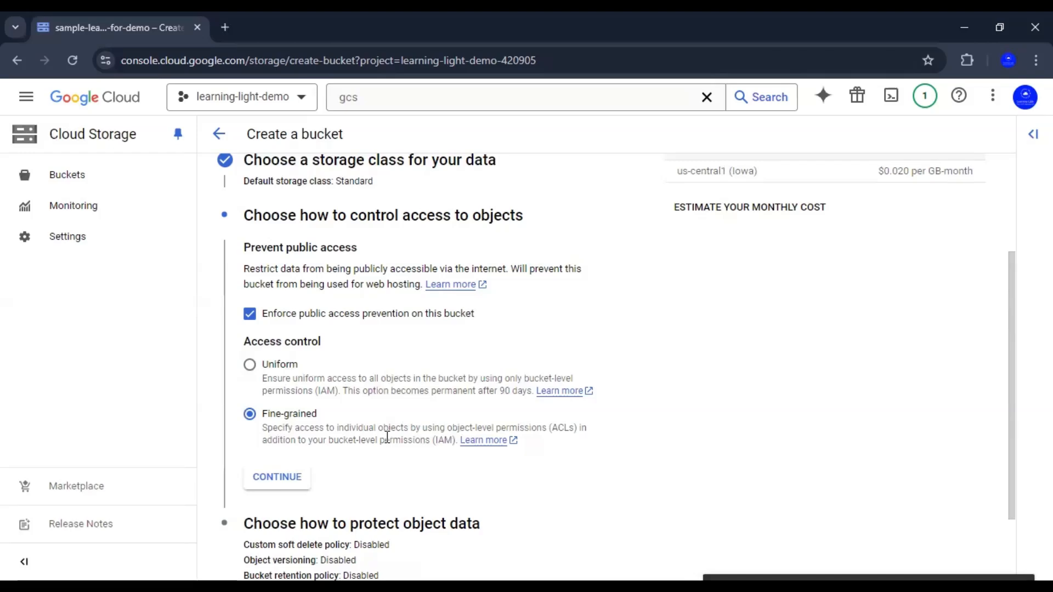
{"action": "left_click", "coordinate": [250, 365]}
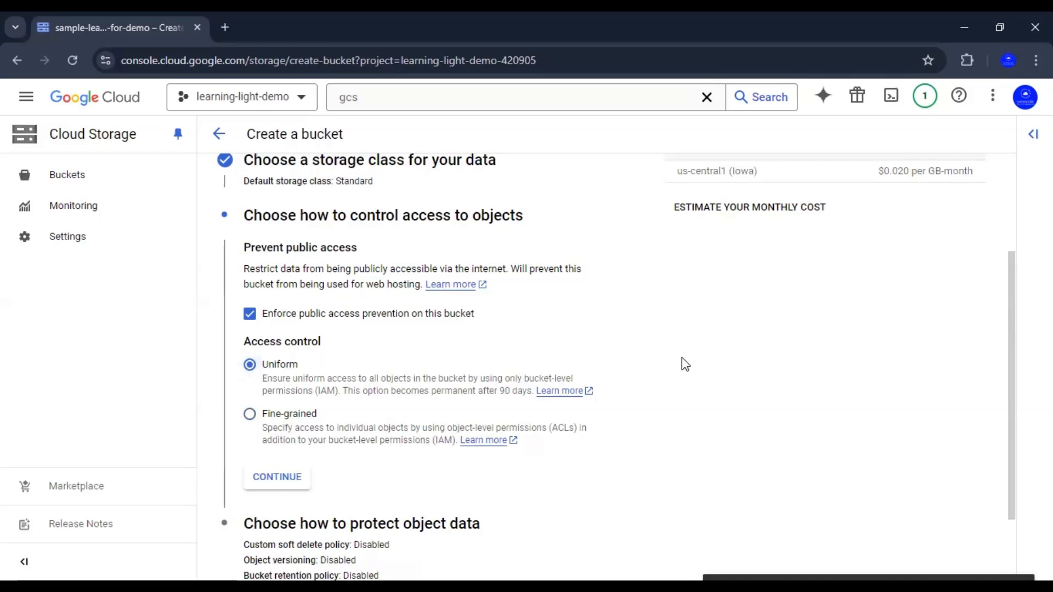
{"action": "left_click", "coordinate": [292, 478]}
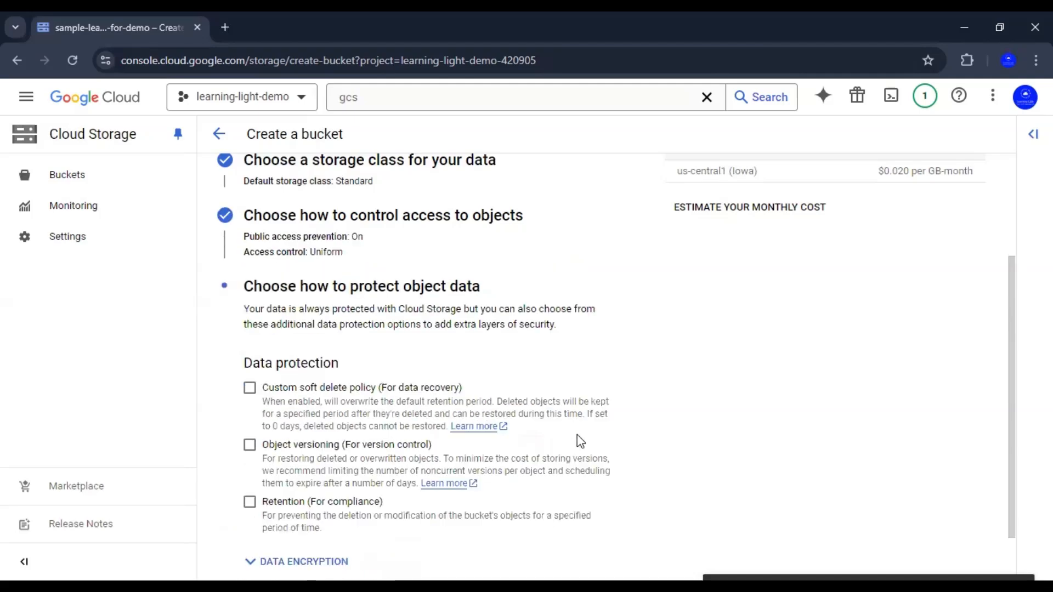
- Enable Retention (For compliance) to review its bucket and object retention options, and disable it again
{"action": "scroll", "coordinate": [580, 441], "scroll_direction": "down", "scroll_amount": 1}
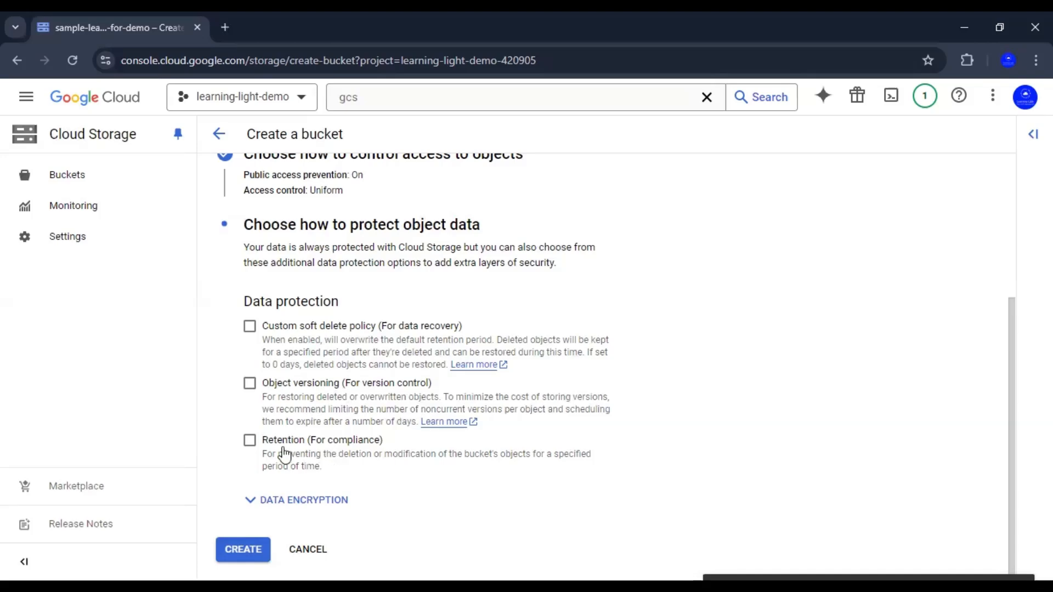
{"action": "left_click", "coordinate": [255, 449]}
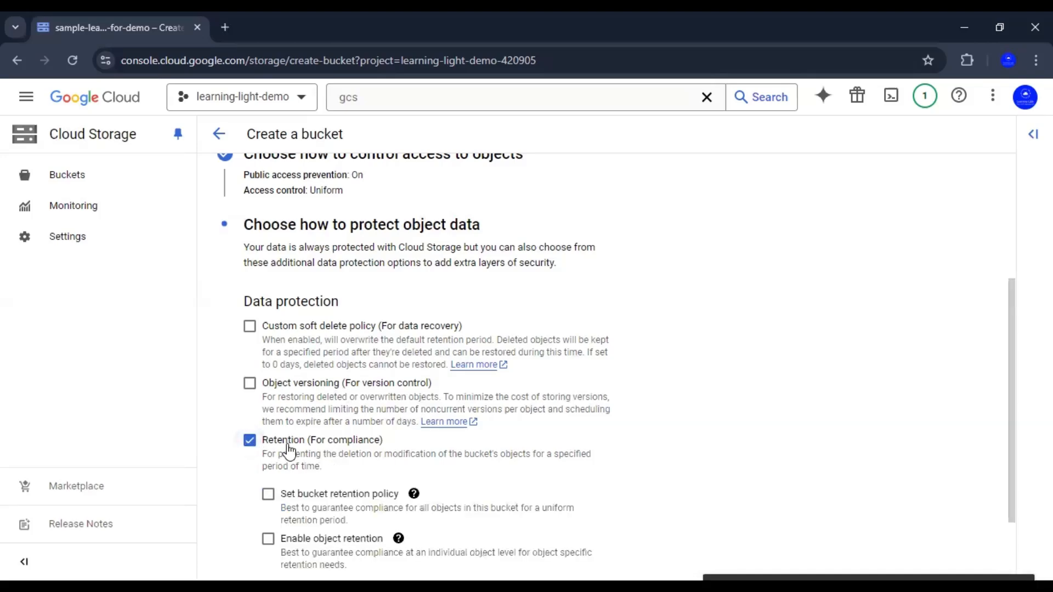
{"action": "scroll", "coordinate": [286, 434], "scroll_direction": "down", "scroll_amount": 2}
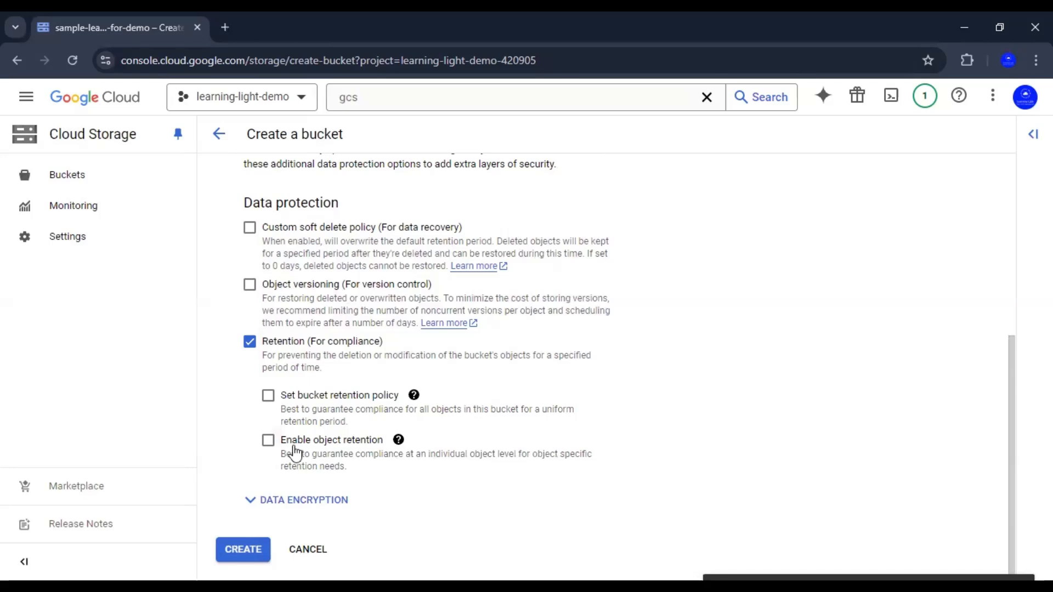
{"action": "left_click", "coordinate": [251, 343]}
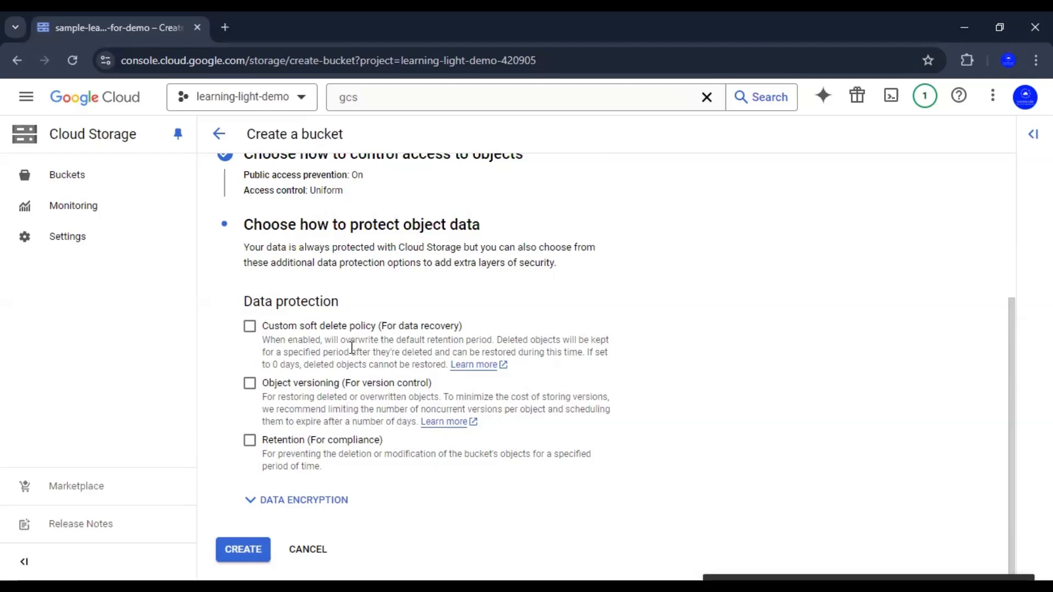
- Enable the custom soft delete policy to review its retention duration setting, and disable it again
{"action": "left_click", "coordinate": [250, 328]}
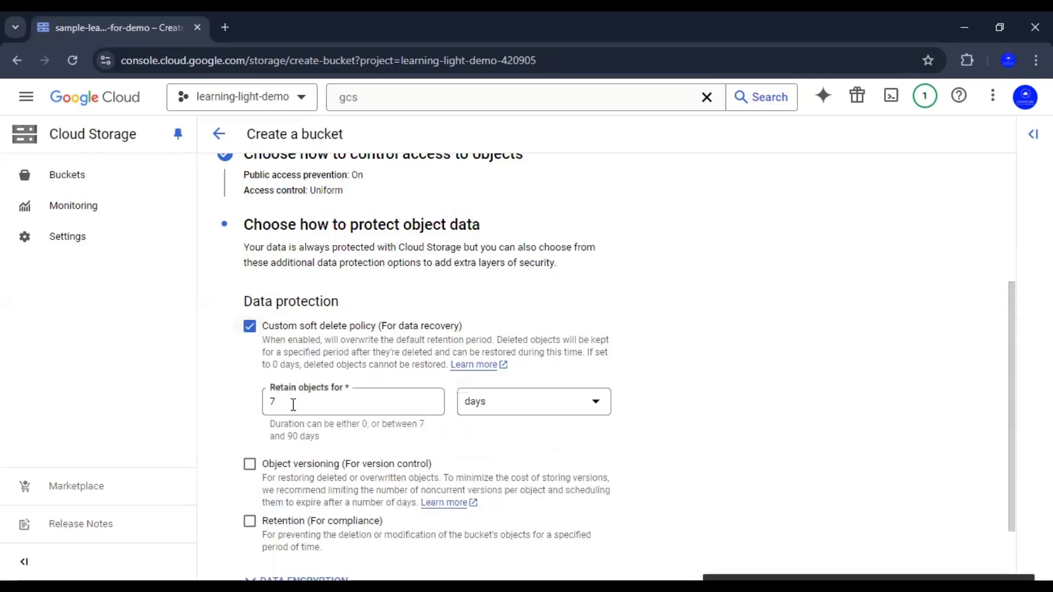
{"action": "left_click_drag", "start_coordinate": [297, 404], "coordinate": [272, 400]}
{"action": "left_click", "coordinate": [724, 407]}
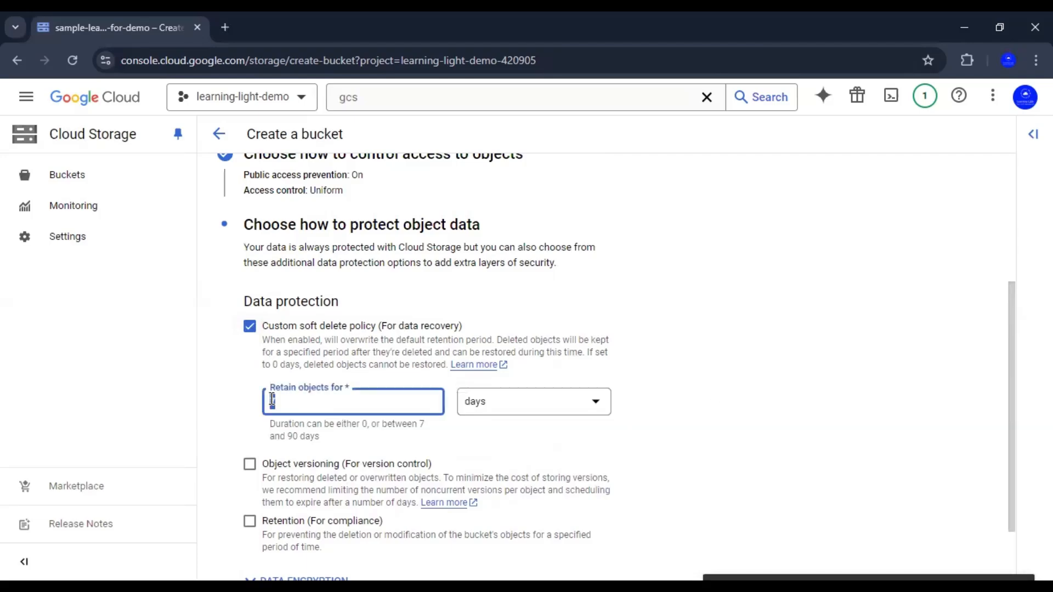
{"action": "left_click", "coordinate": [708, 402]}
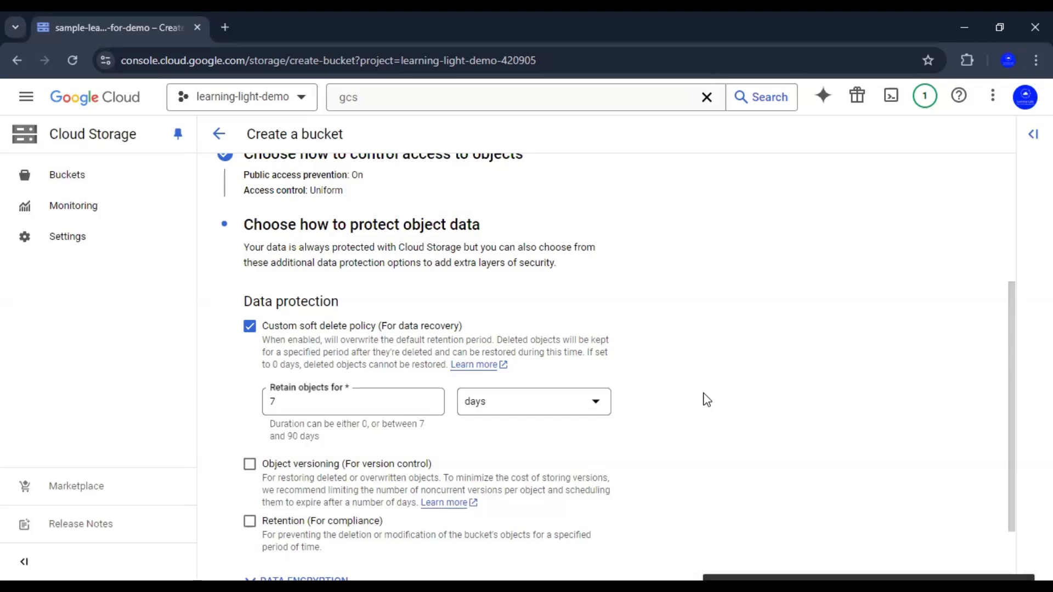
{"action": "left_click", "coordinate": [250, 326]}
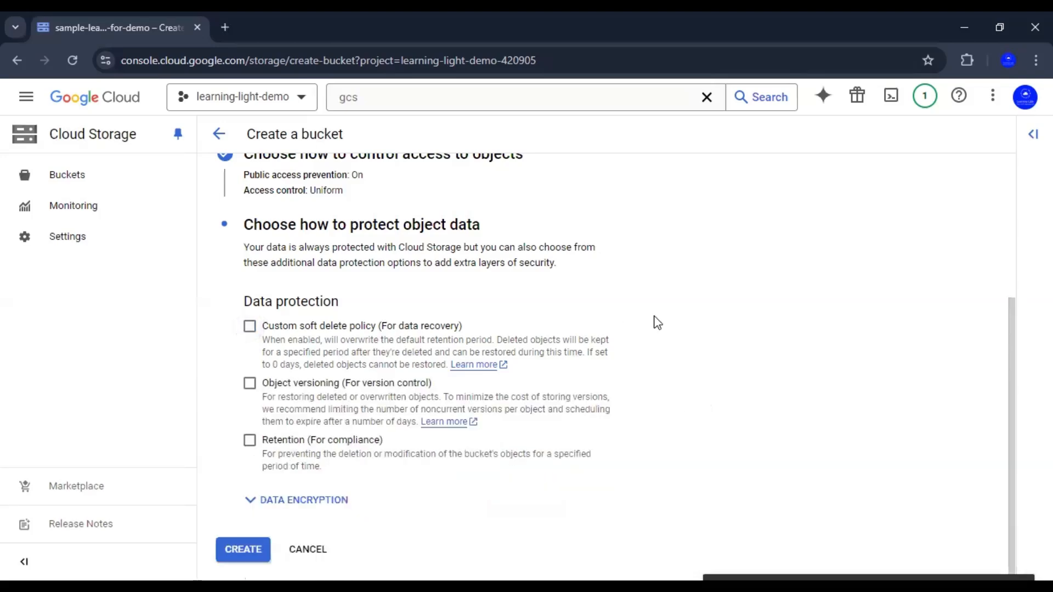
- Create the bucket, read the public access notice, and confirm with public access prevention enforced
{"action": "left_click", "coordinate": [259, 555]}
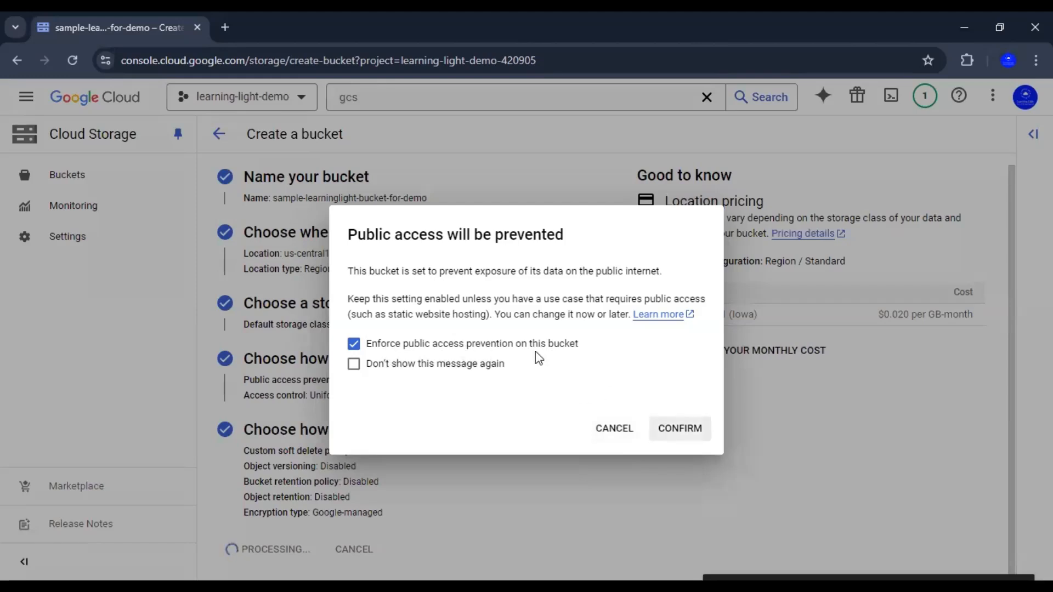
{"action": "left_click_drag", "start_coordinate": [350, 270], "coordinate": [397, 276]}
{"action": "left_click", "coordinate": [397, 276]}
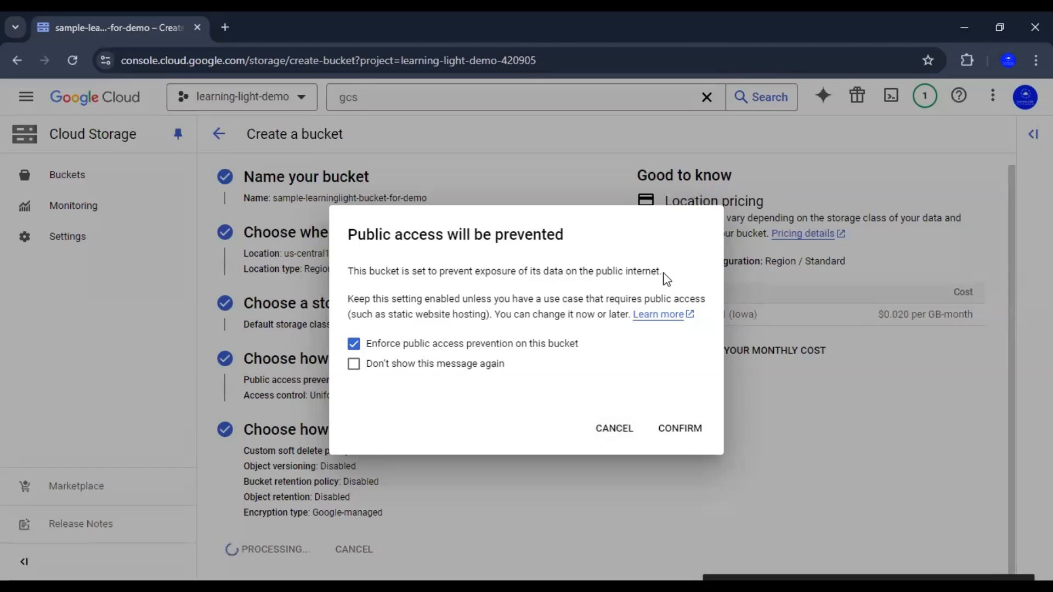
{"action": "left_click_drag", "start_coordinate": [662, 272], "coordinate": [352, 273]}
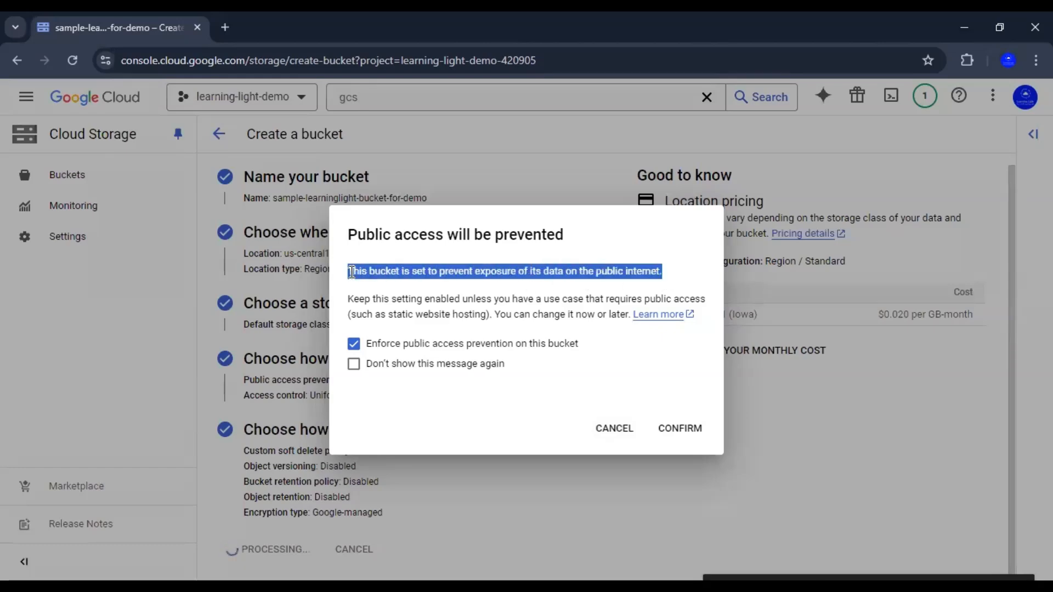
{"action": "left_click", "coordinate": [583, 284]}
{"action": "left_click_drag", "start_coordinate": [659, 272], "coordinate": [576, 272]}
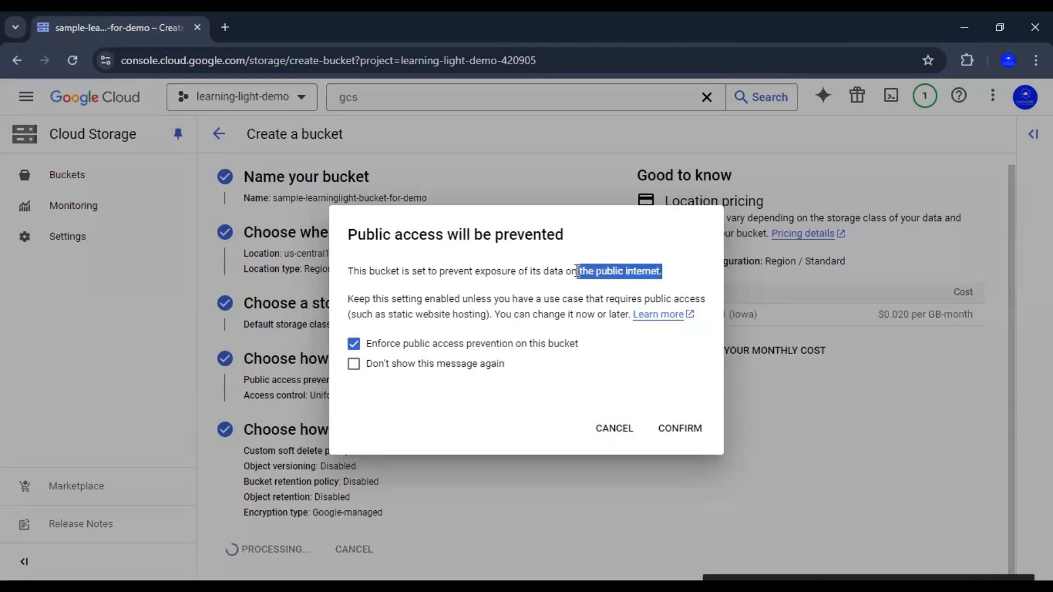
{"action": "left_click_drag", "start_coordinate": [429, 272], "coordinate": [547, 268]}
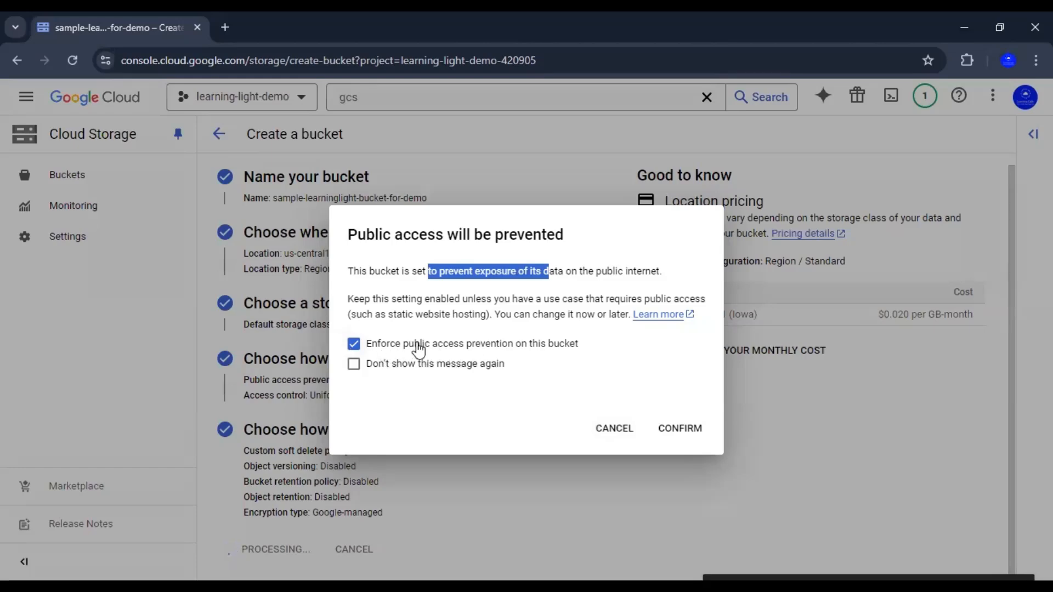
{"action": "left_click", "coordinate": [643, 377]}
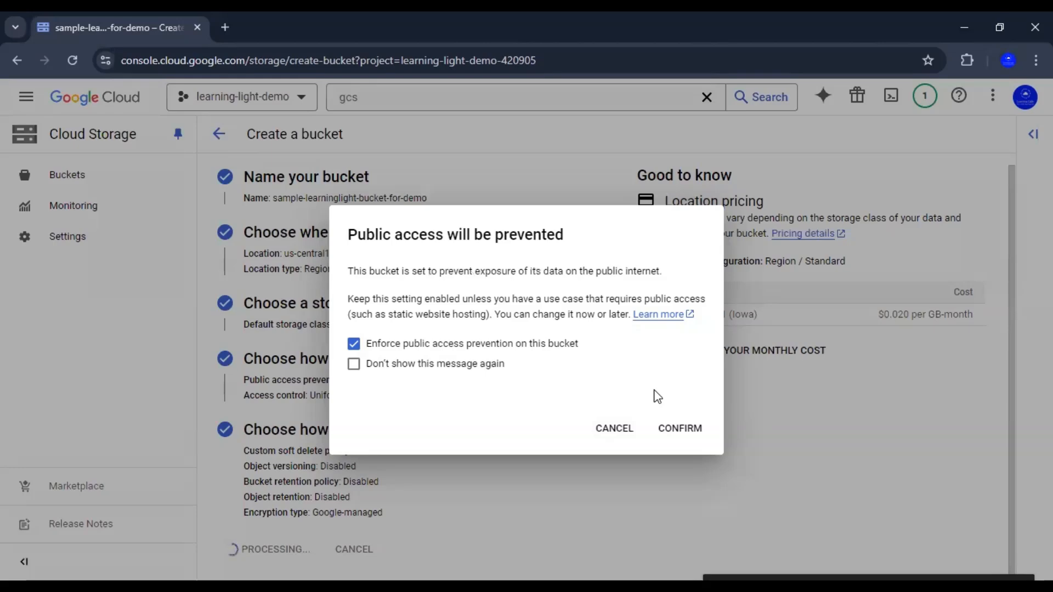
{"action": "left_click", "coordinate": [679, 434]}
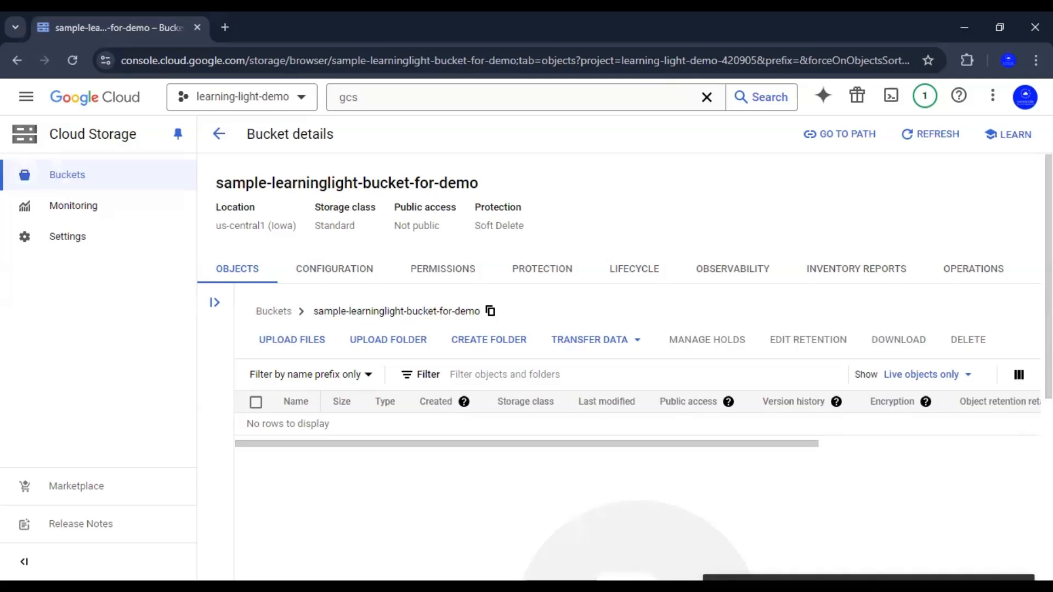
- Upload one file into the sample-learninglight-bucket-for-demo bucket and dismiss the notification
{"action": "left_click_drag", "start_coordinate": [535, 482], "coordinate": [536, 475]}
{"action": "left_click", "coordinate": [636, 543]}
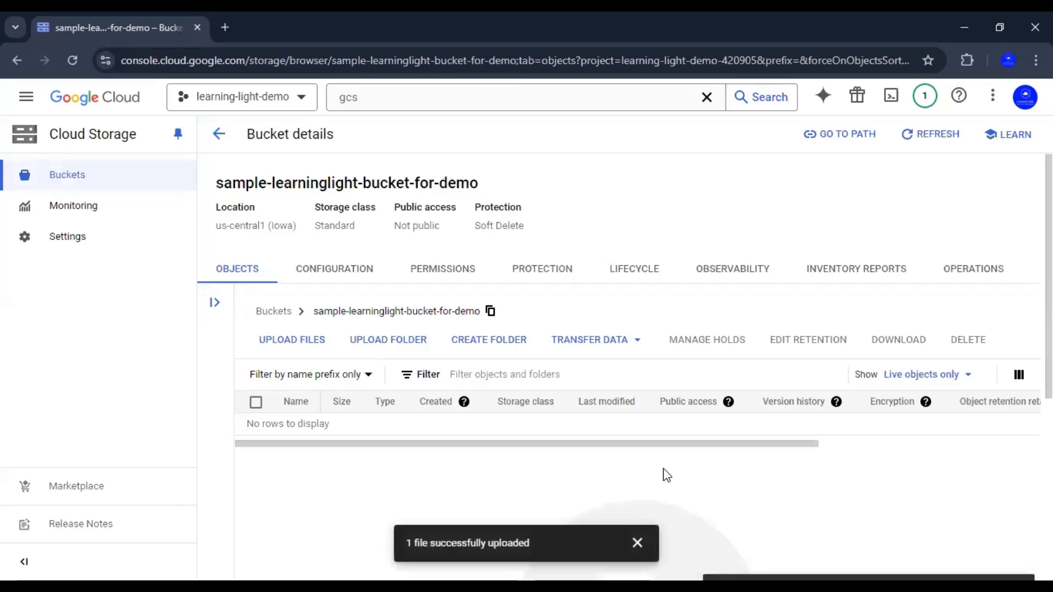
- Dismiss the upload notification and review the bucket's configuration overview, including its location type and location
{"action": "left_click", "coordinate": [637, 543]}
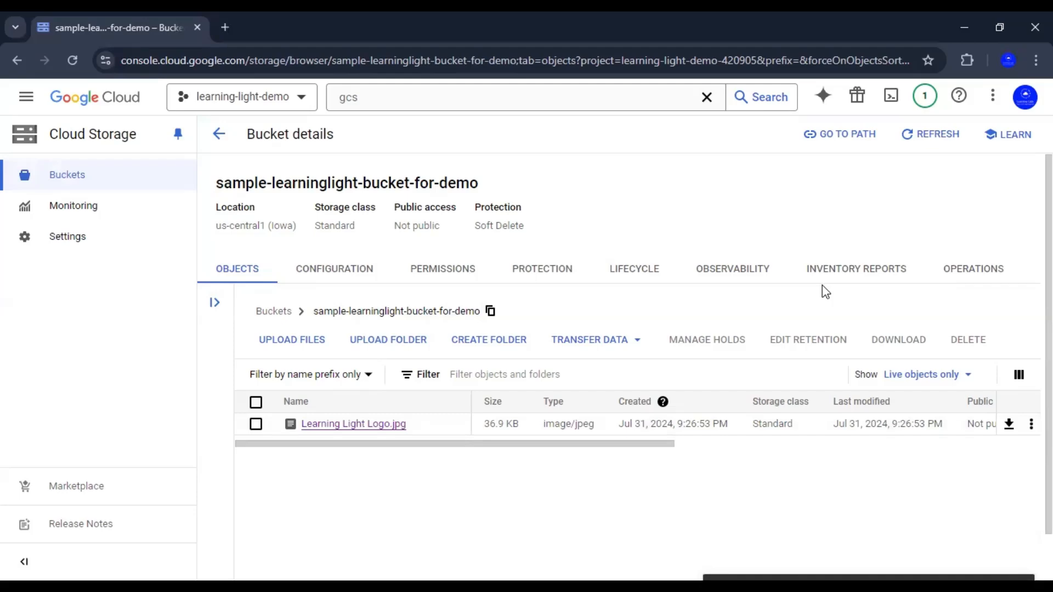
{"action": "left_click", "coordinate": [336, 274]}
{"action": "scroll", "coordinate": [752, 362], "scroll_direction": "down", "scroll_amount": 2}
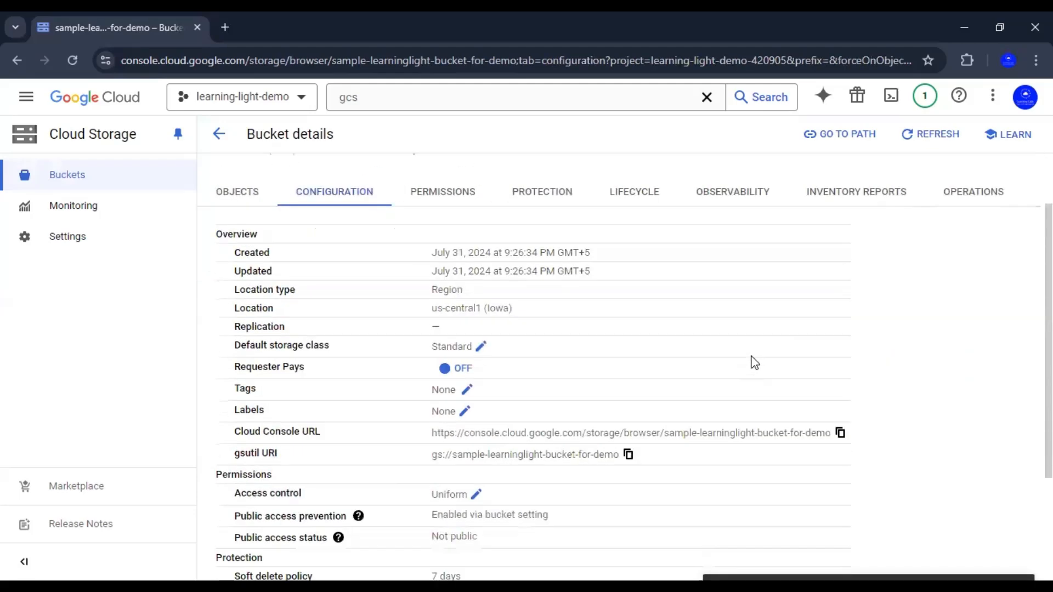
{"action": "scroll", "coordinate": [755, 362], "scroll_direction": "up", "scroll_amount": 2}
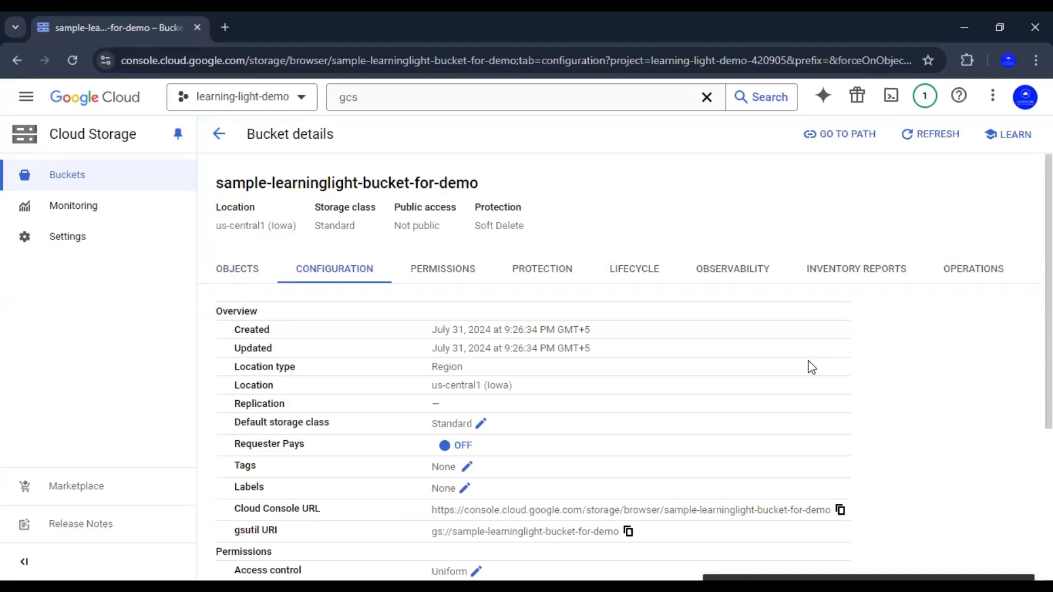
{"action": "scroll", "coordinate": [812, 370], "scroll_direction": "down", "scroll_amount": 2}
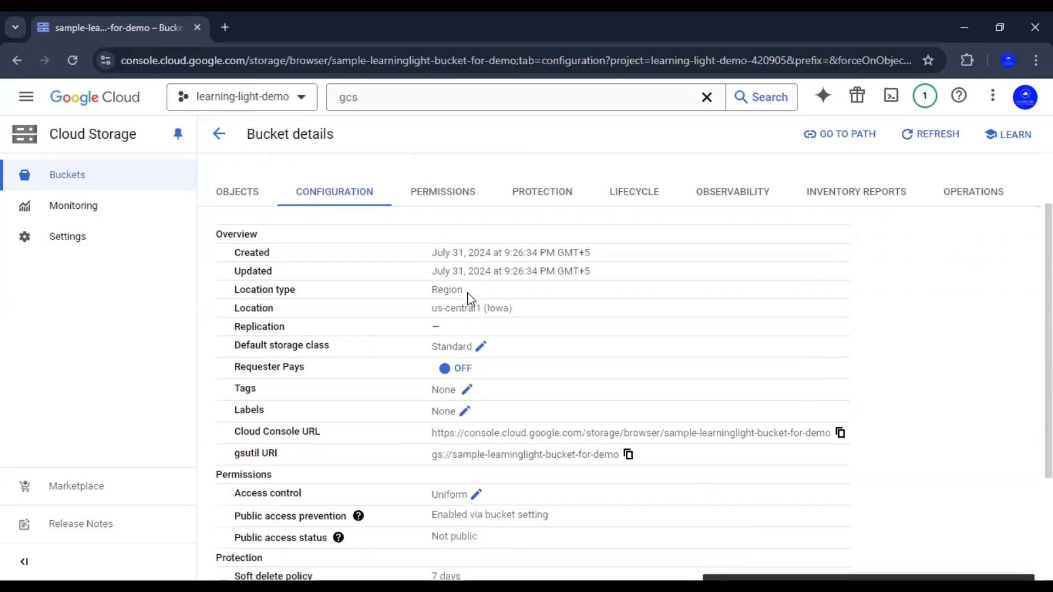
{"action": "left_click_drag", "start_coordinate": [464, 298], "coordinate": [551, 307]}
{"action": "left_click", "coordinate": [448, 309]}
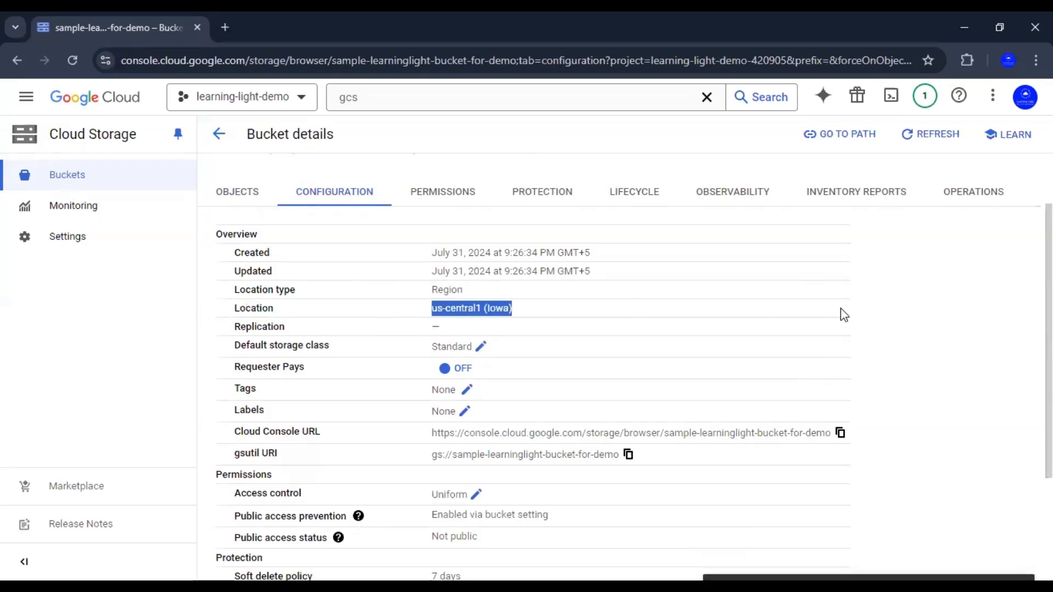
{"action": "left_click", "coordinate": [941, 332]}
- Open the default storage class setting to review the Autoclass and default class options, and cancel without changing it
{"action": "scroll", "coordinate": [941, 333], "scroll_direction": "down", "scroll_amount": 1}
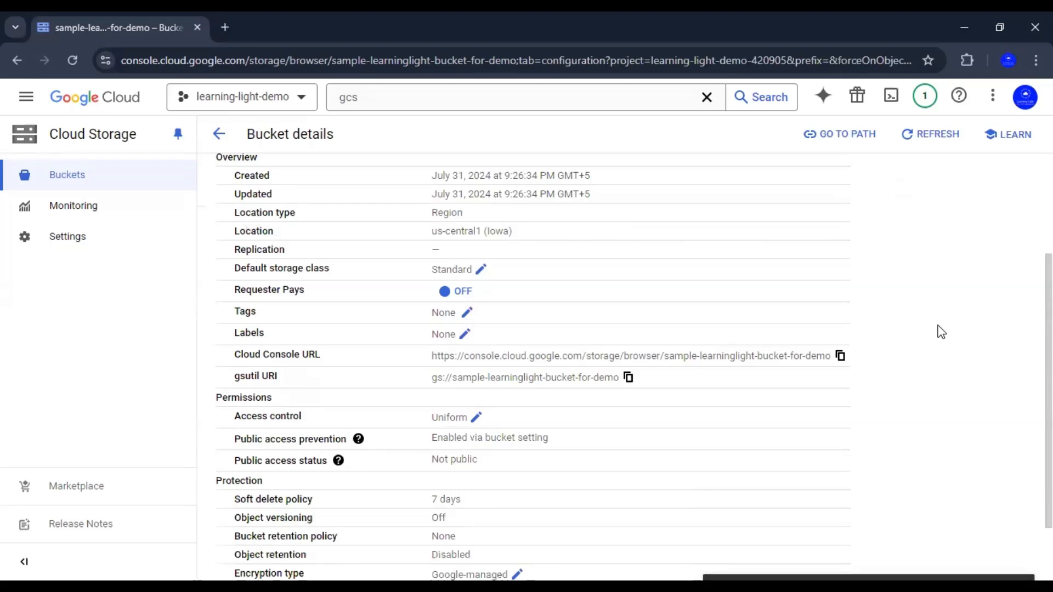
{"action": "left_click", "coordinate": [482, 271]}
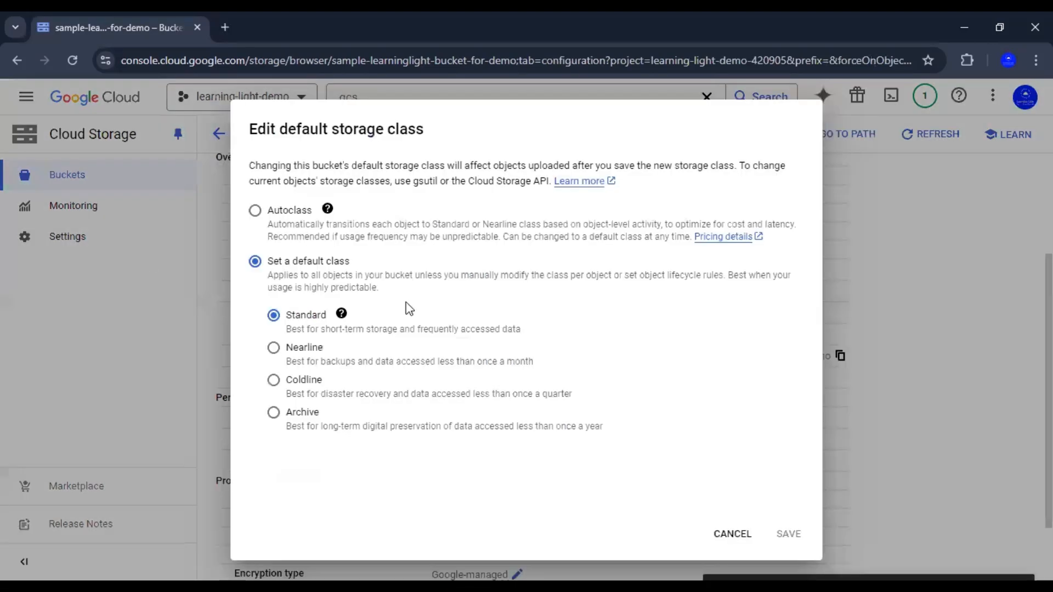
{"action": "left_click", "coordinate": [742, 534]}
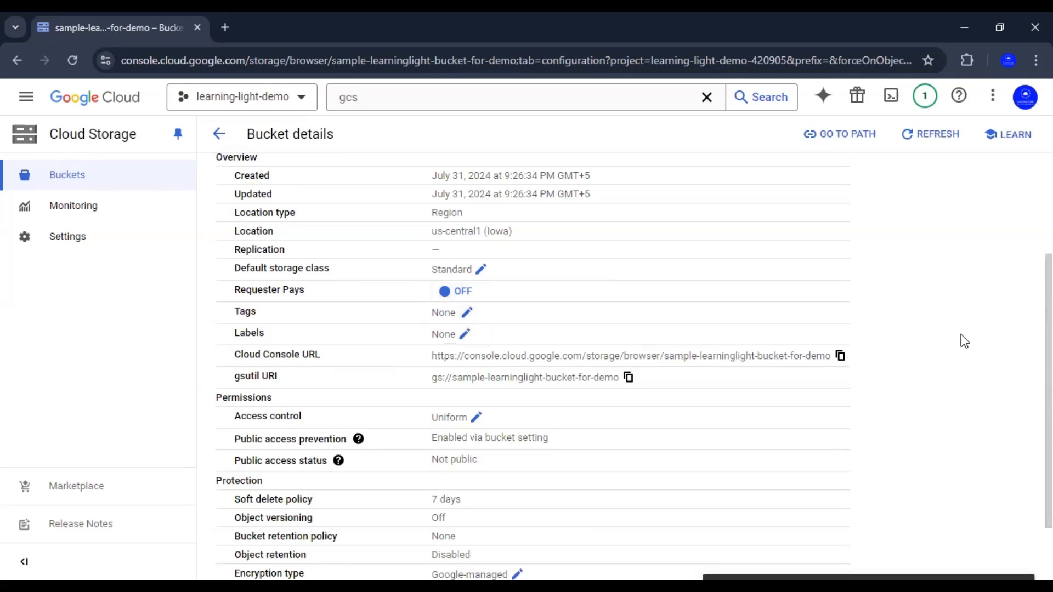
- Copy the bucket's Cloud Console URL from its configuration details and open it in a new browser tab
{"action": "scroll", "coordinate": [964, 342], "scroll_direction": "down", "scroll_amount": 2}
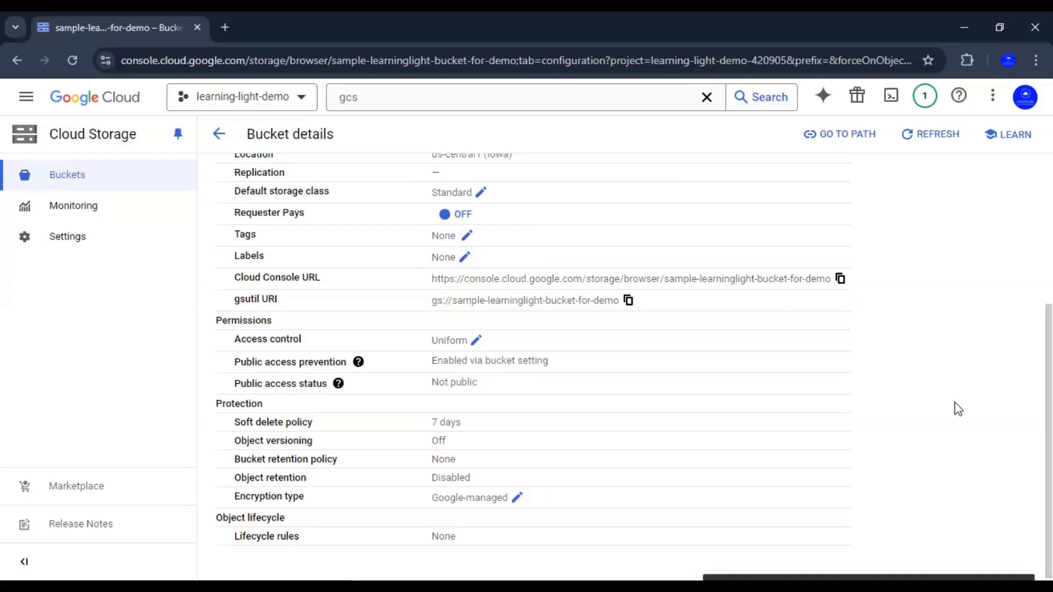
{"action": "scroll", "coordinate": [955, 405], "scroll_direction": "down", "scroll_amount": 1}
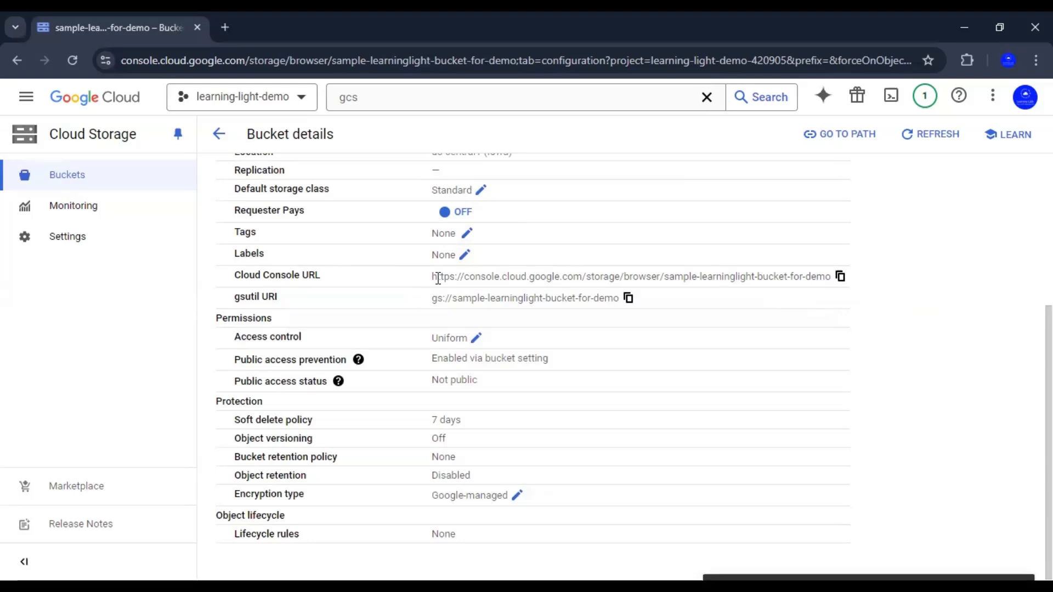
{"action": "left_click_drag", "start_coordinate": [434, 278], "coordinate": [832, 276]}
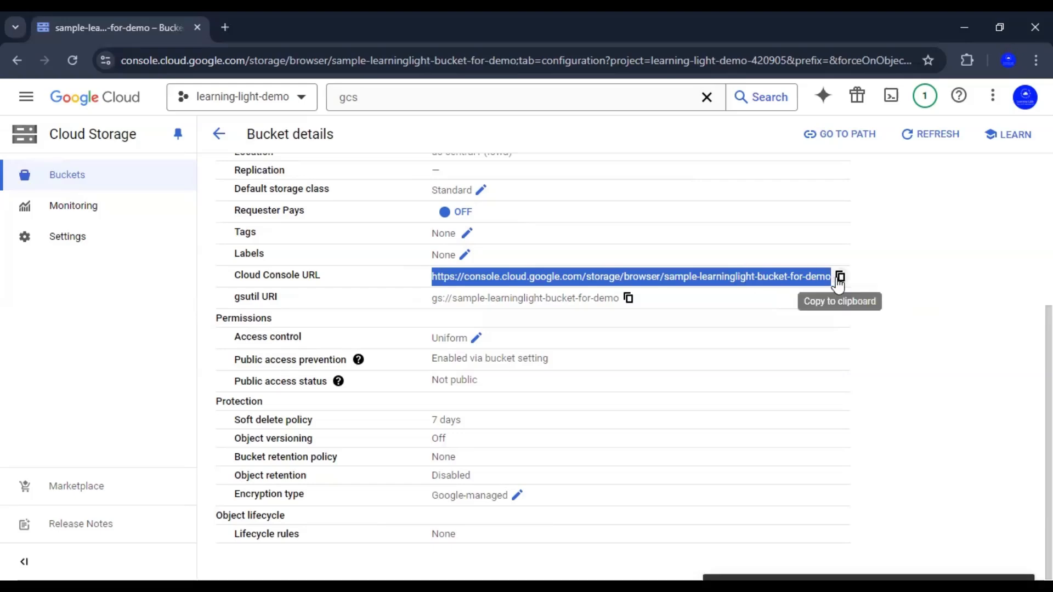
{"action": "left_click", "coordinate": [838, 277]}
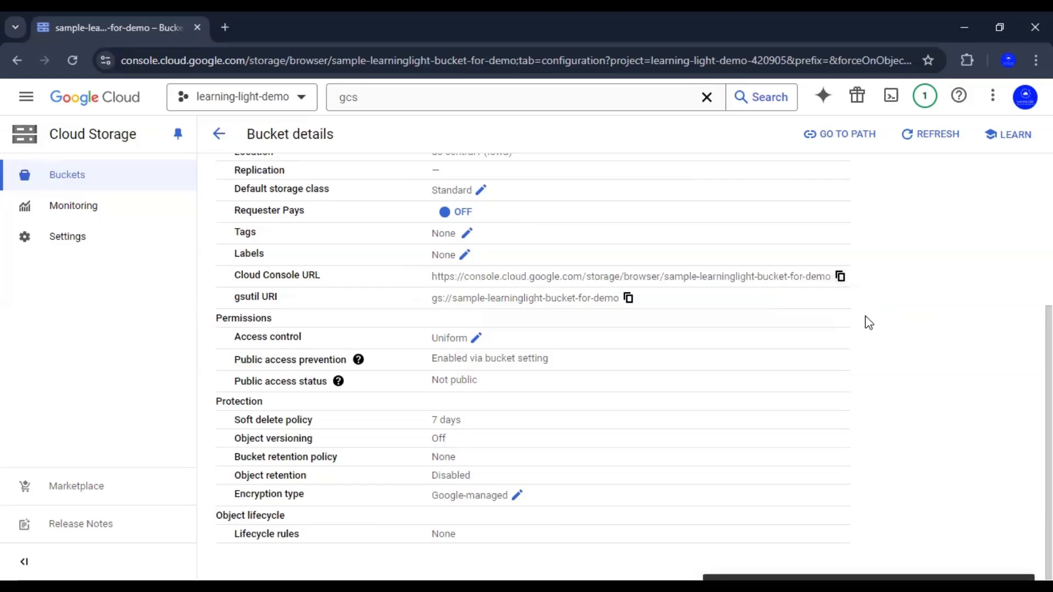
{"action": "left_click", "coordinate": [225, 27]}
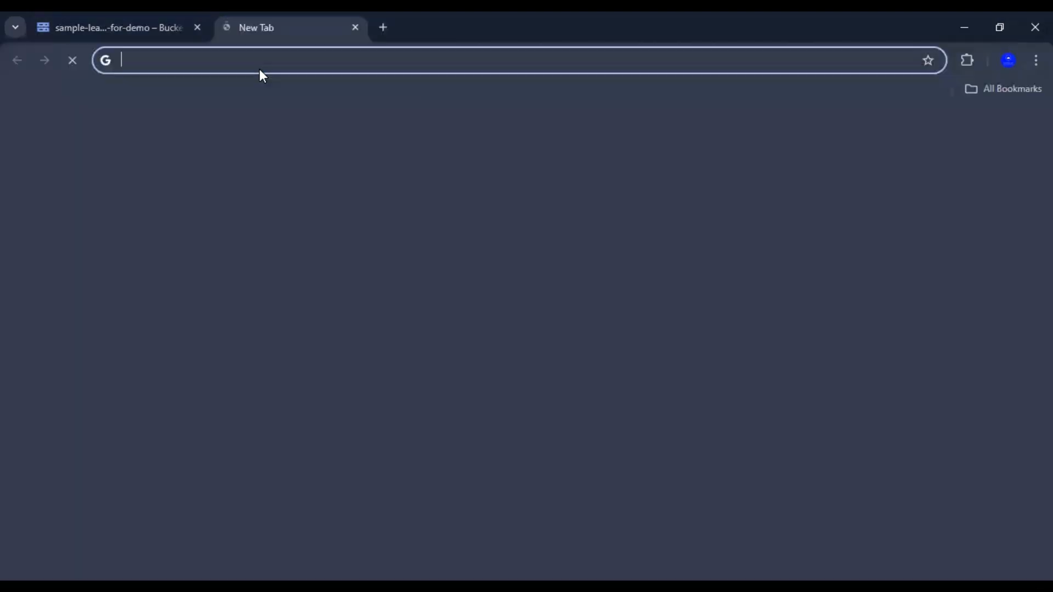
{"action": "right_click", "coordinate": [259, 65]}
{"action": "left_click", "coordinate": [334, 204]}
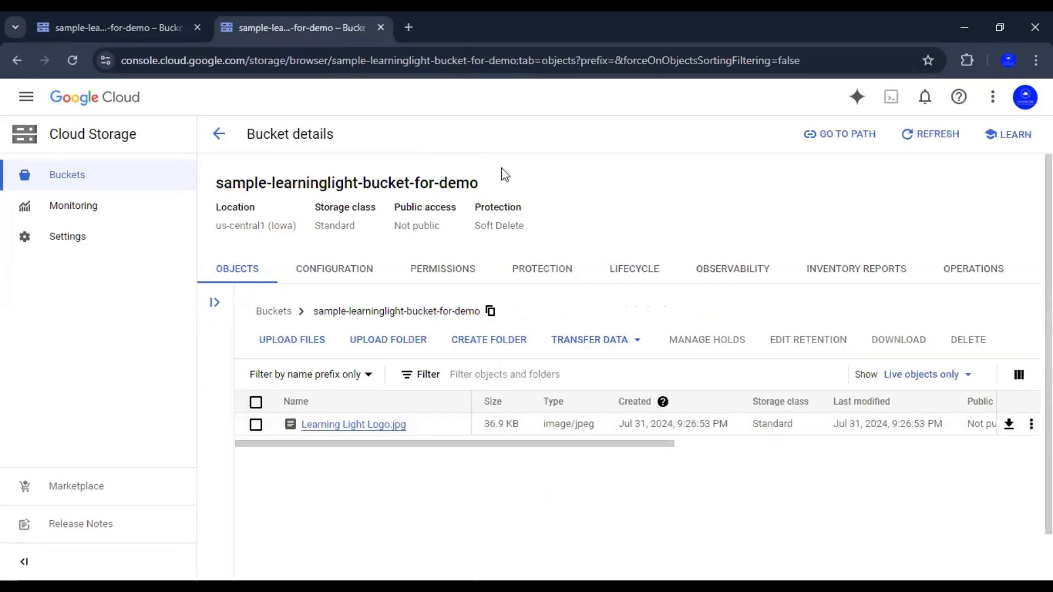
- Compare the Cloud Console URL in the configuration details with the bucket page opened in the second browser tab
{"action": "left_click", "coordinate": [114, 24]}
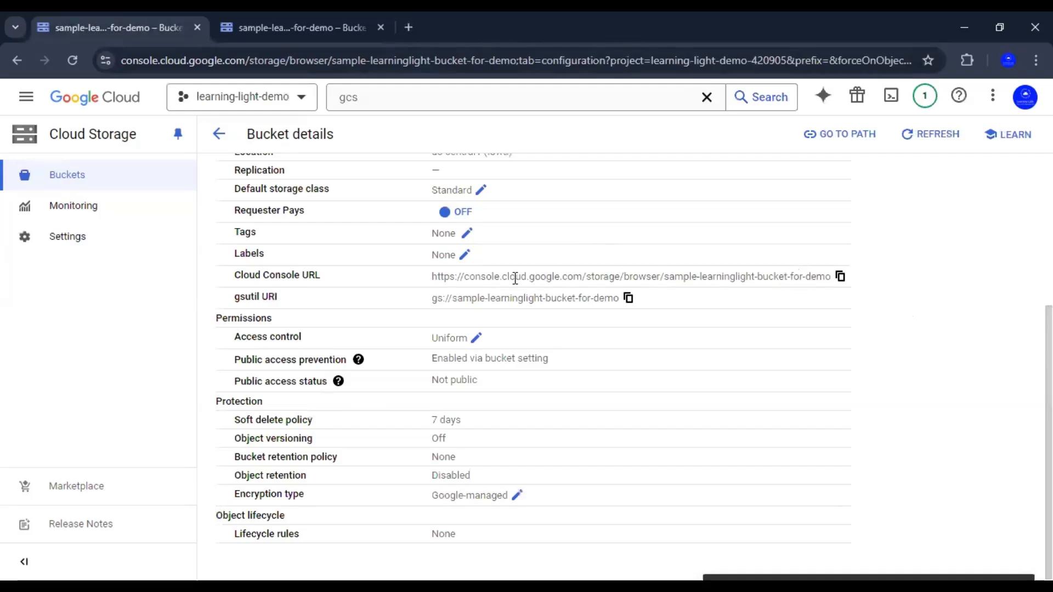
{"action": "double_click", "coordinate": [464, 278]}
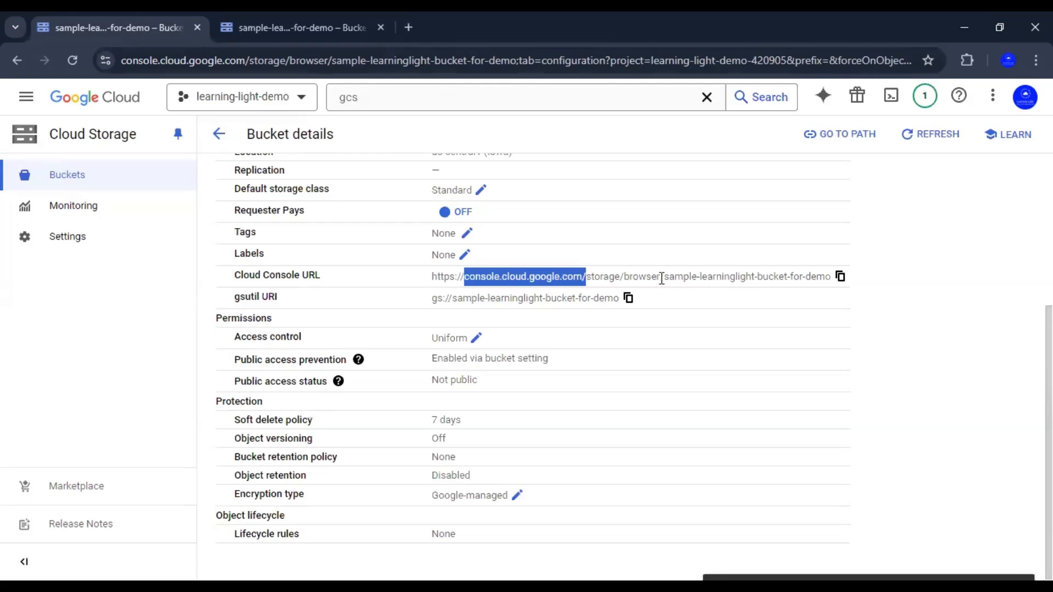
{"action": "left_click", "coordinate": [936, 286]}
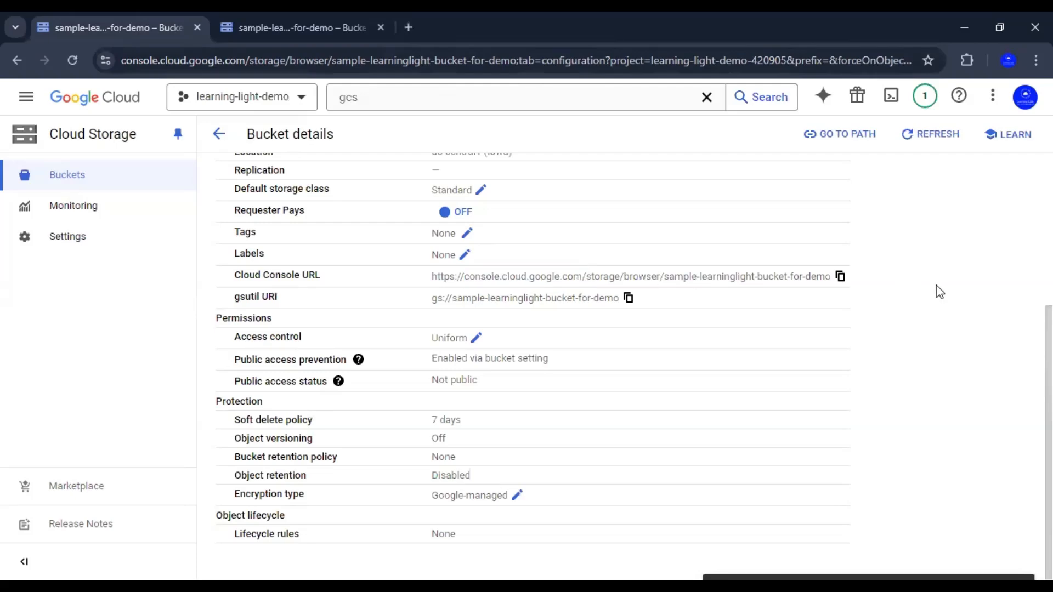
{"action": "left_click", "coordinate": [252, 48]}
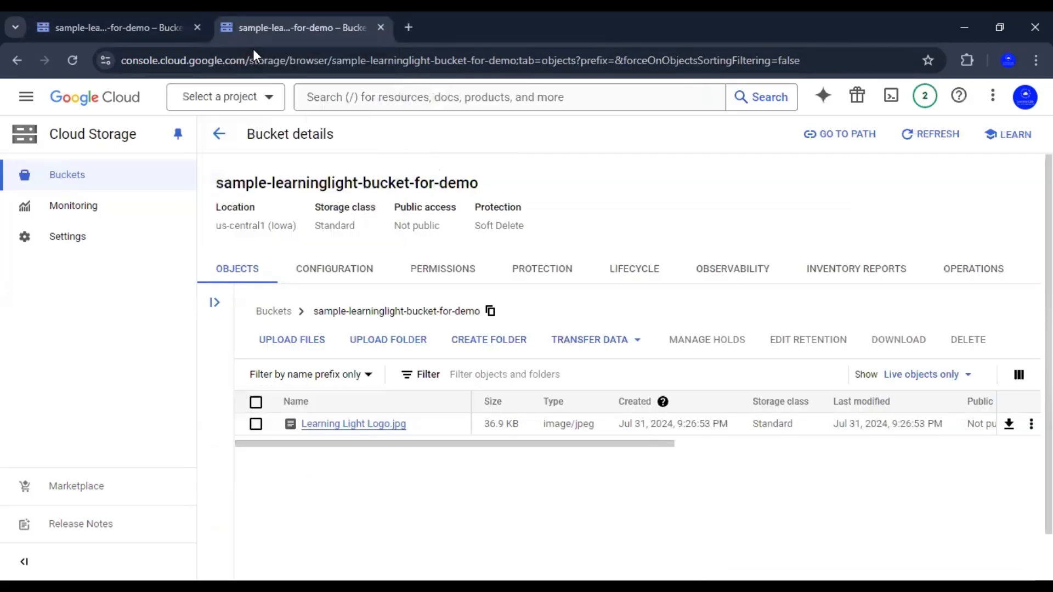
- Return to the bucket's configuration details and read the explanation of the public access prevention setting
{"action": "left_click", "coordinate": [123, 24]}
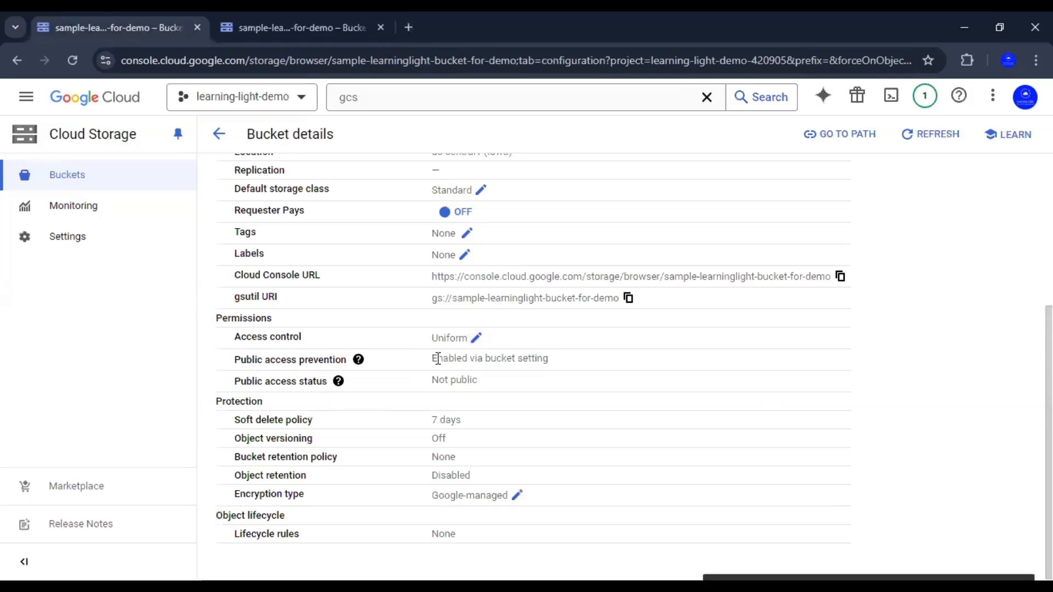
{"action": "left_click_drag", "start_coordinate": [432, 362], "coordinate": [543, 363]}
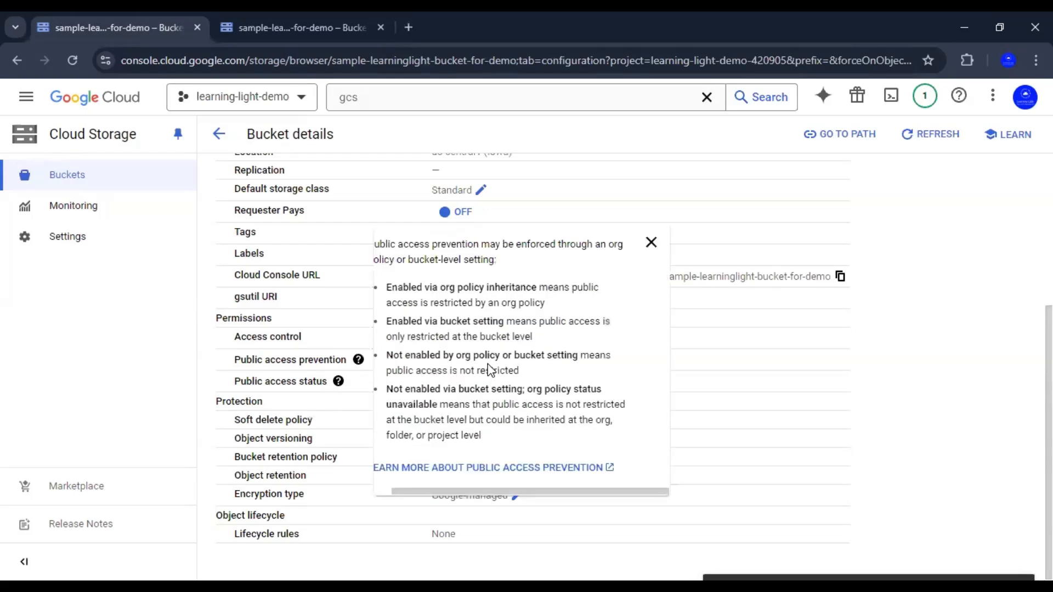
{"action": "left_click", "coordinate": [878, 375]}
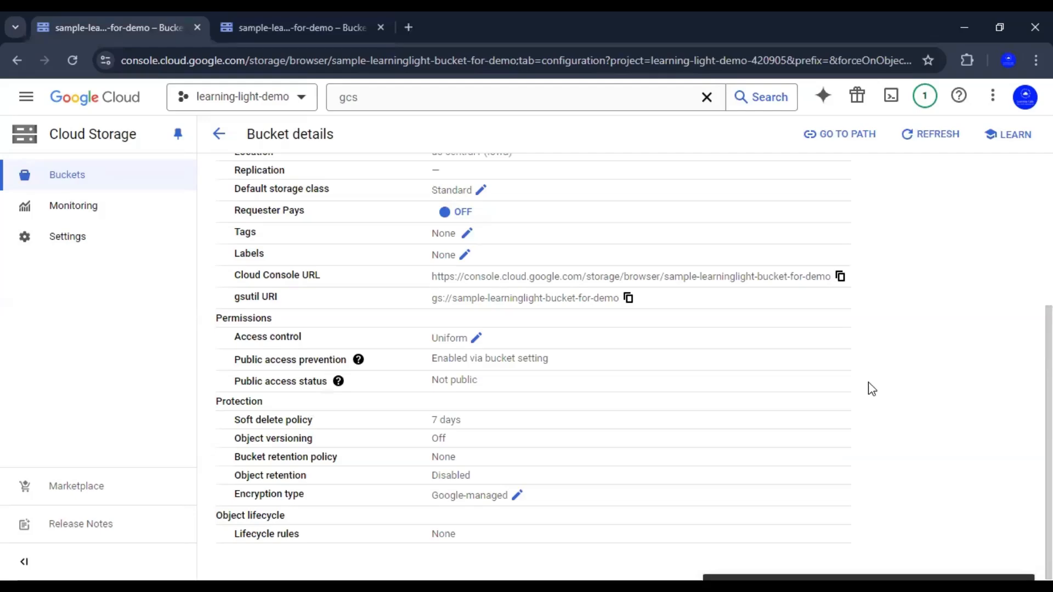
- Open the bucket's permissions and examine its public access status
{"action": "scroll", "coordinate": [834, 395], "scroll_direction": "up", "scroll_amount": 3}
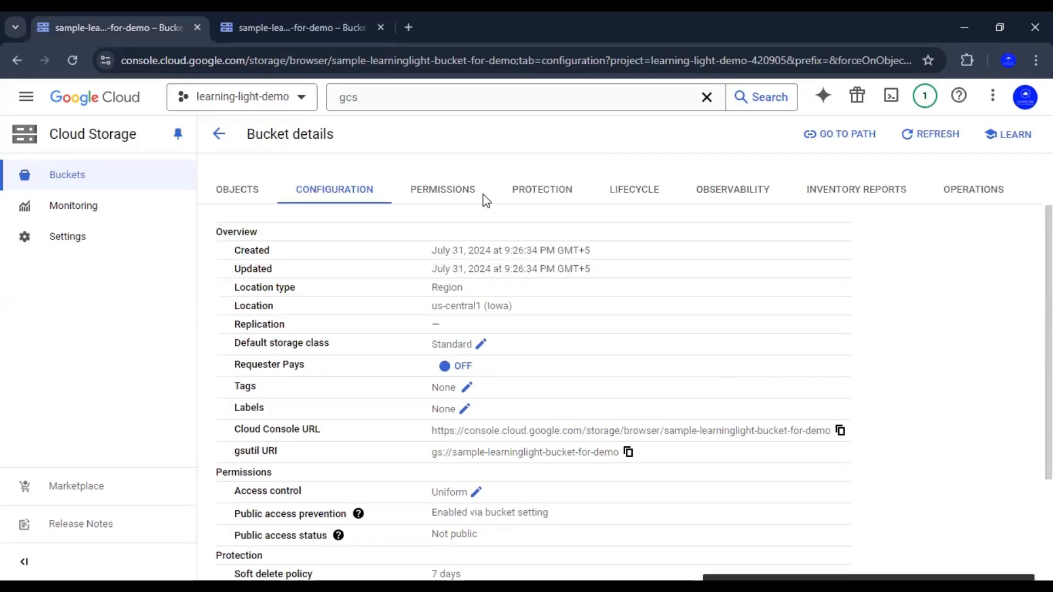
{"action": "left_click", "coordinate": [431, 197]}
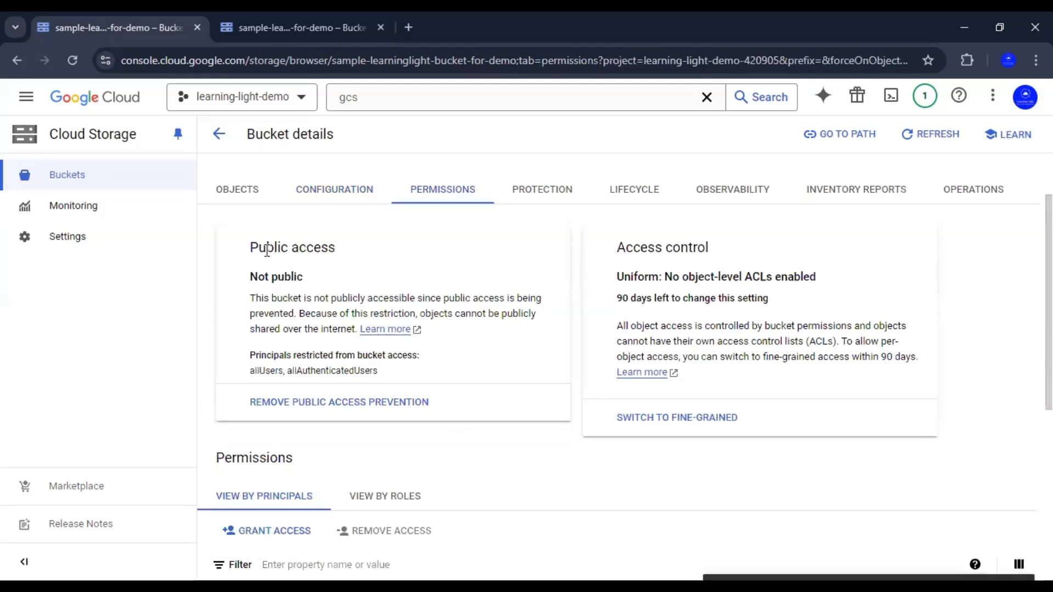
{"action": "left_click_drag", "start_coordinate": [251, 248], "coordinate": [345, 251]}
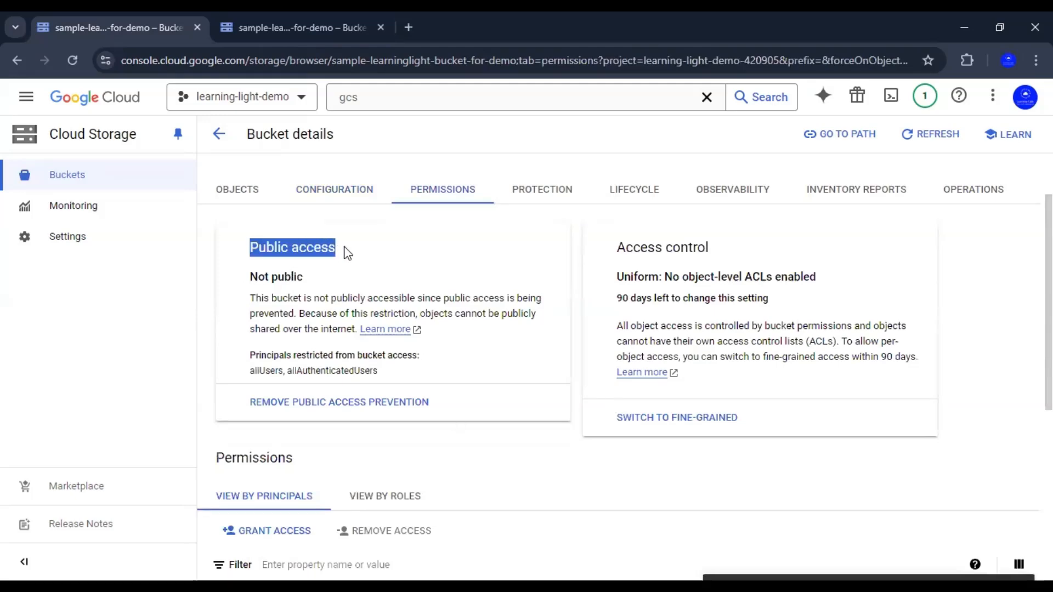
{"action": "left_click", "coordinate": [525, 453]}
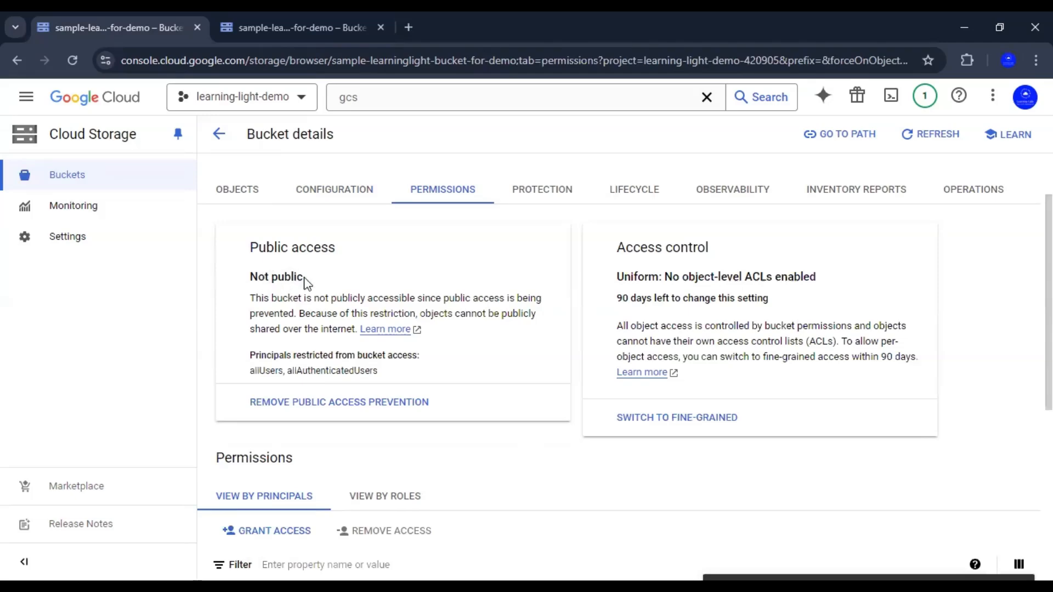
{"action": "left_click_drag", "start_coordinate": [242, 277], "coordinate": [305, 278]}
{"action": "left_click", "coordinate": [327, 281]}
{"action": "triple_click", "coordinate": [248, 278]}
{"action": "left_click", "coordinate": [324, 275]}
{"action": "left_click_drag", "start_coordinate": [301, 276], "coordinate": [254, 280]}
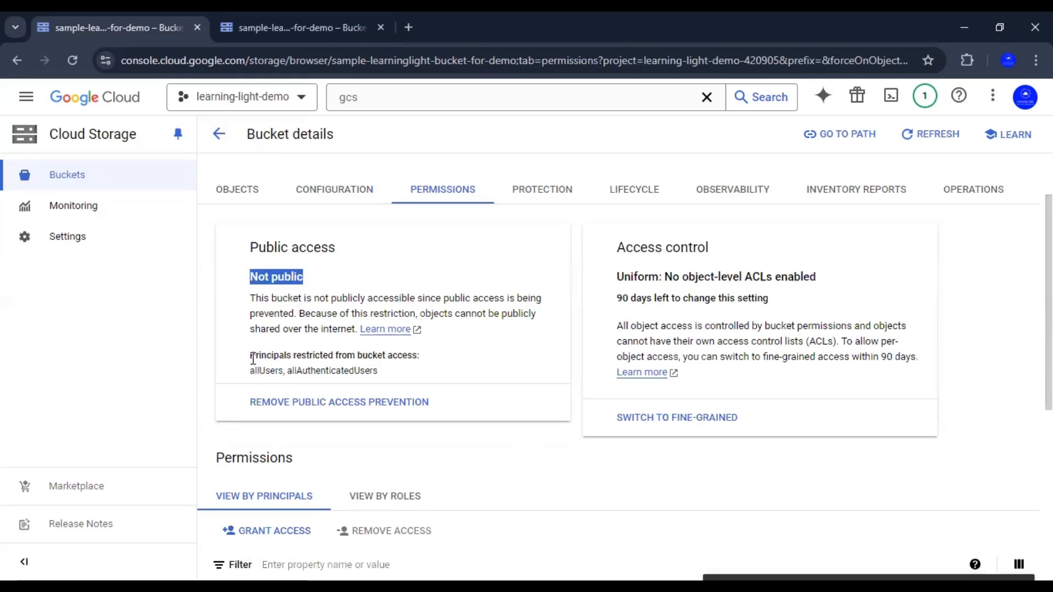
- Examine the principals restricted from bucket access in the public access details
{"action": "left_click_drag", "start_coordinate": [251, 355], "coordinate": [390, 378]}
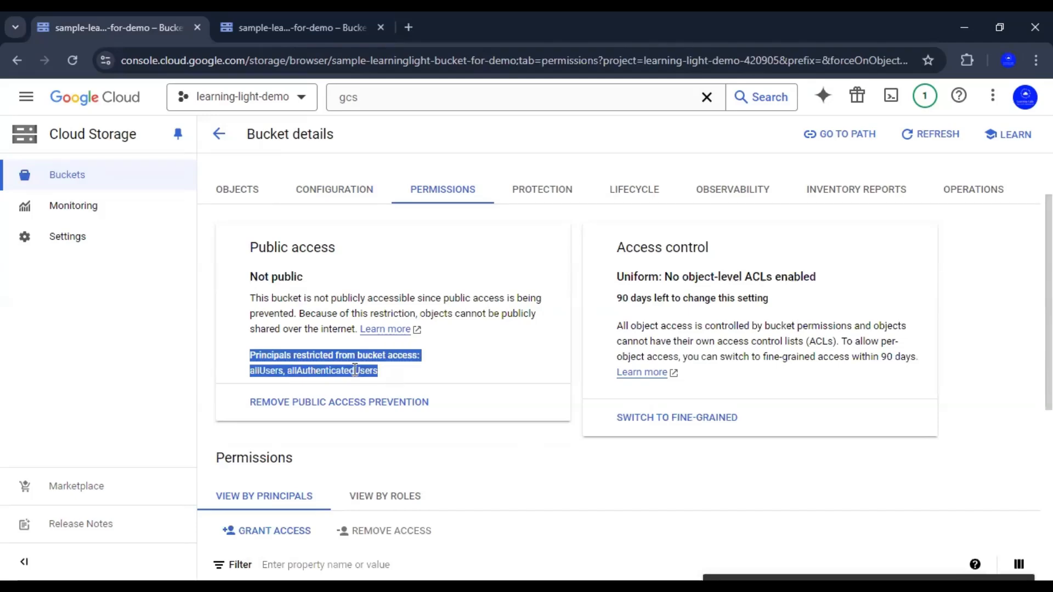
{"action": "left_click_drag", "start_coordinate": [250, 373], "coordinate": [377, 373]}
{"action": "left_click", "coordinate": [523, 450]}
{"action": "left_click", "coordinate": [303, 373]}
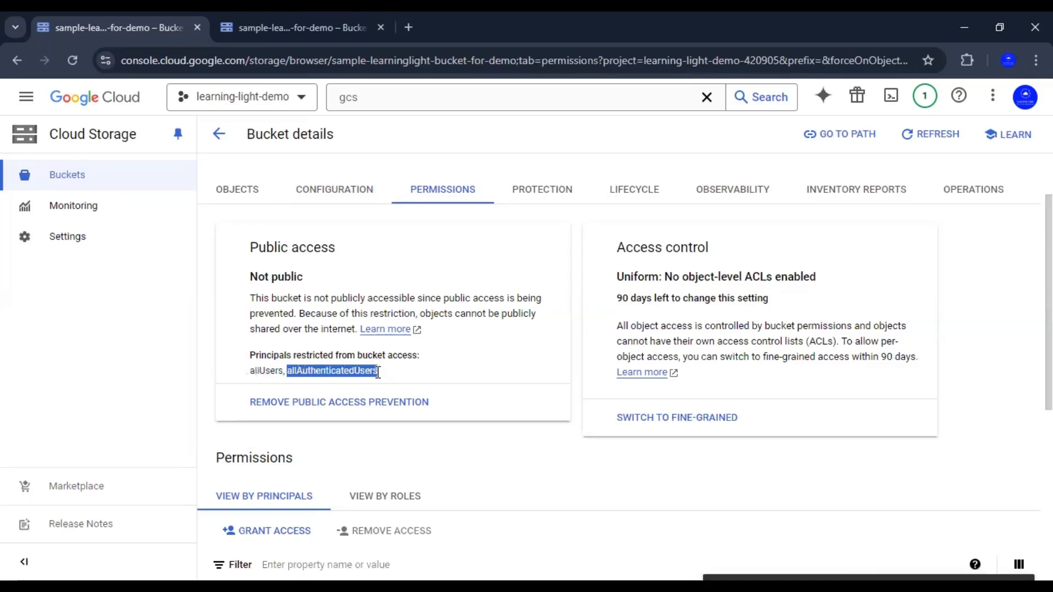
{"action": "left_click", "coordinate": [534, 458]}
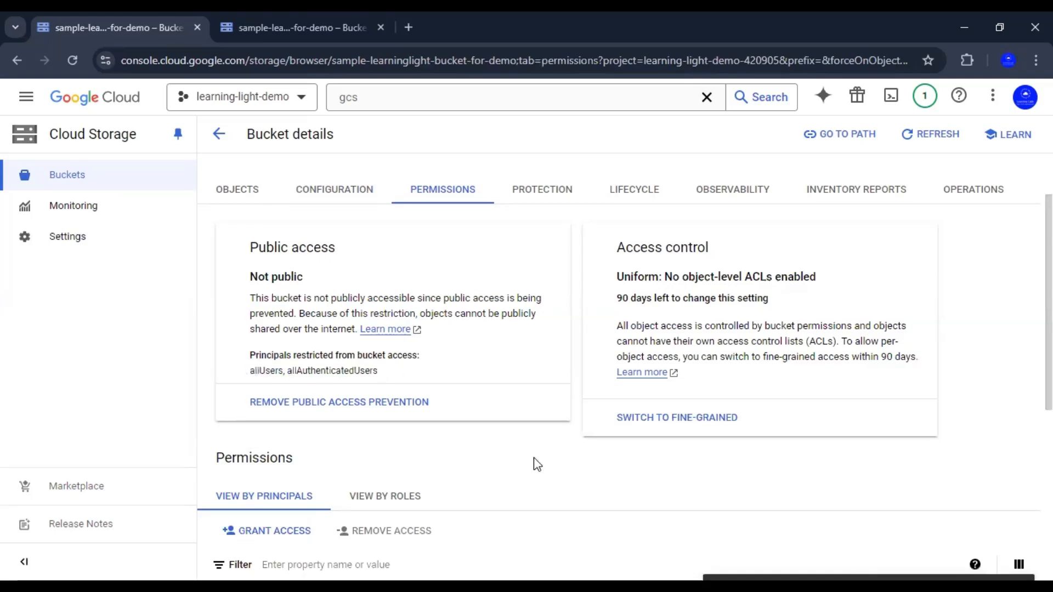
- Review the bucket's protection settings: soft delete retention period, object versioning, bucket retention policy and object retention
{"action": "left_click", "coordinate": [536, 193]}
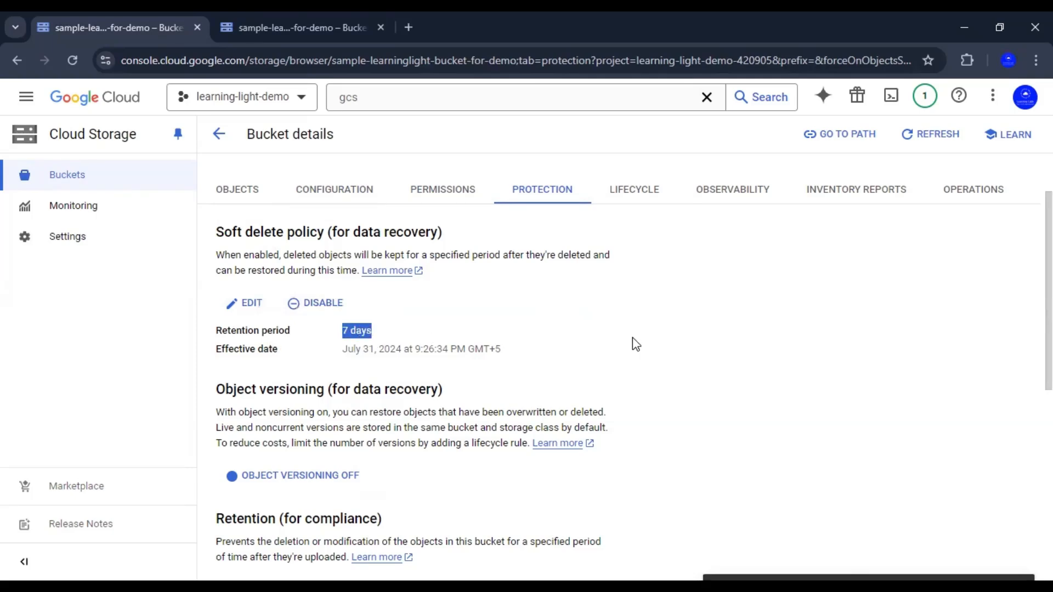
{"action": "scroll", "coordinate": [634, 340], "scroll_direction": "down", "scroll_amount": 3}
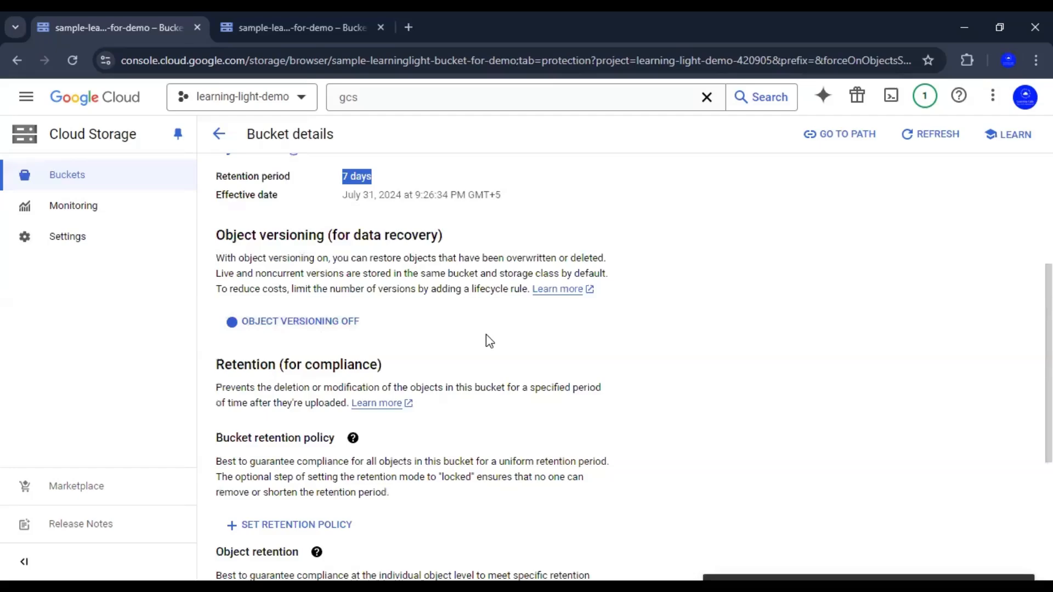
{"action": "scroll", "coordinate": [691, 338], "scroll_direction": "down", "scroll_amount": 3}
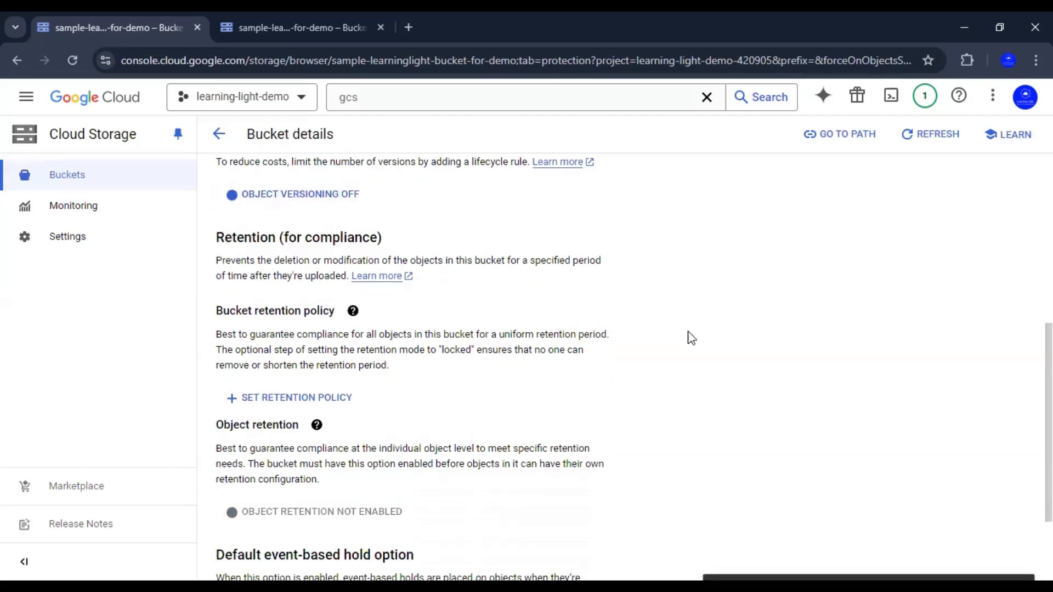
{"action": "scroll", "coordinate": [691, 339], "scroll_direction": "up", "scroll_amount": 6}
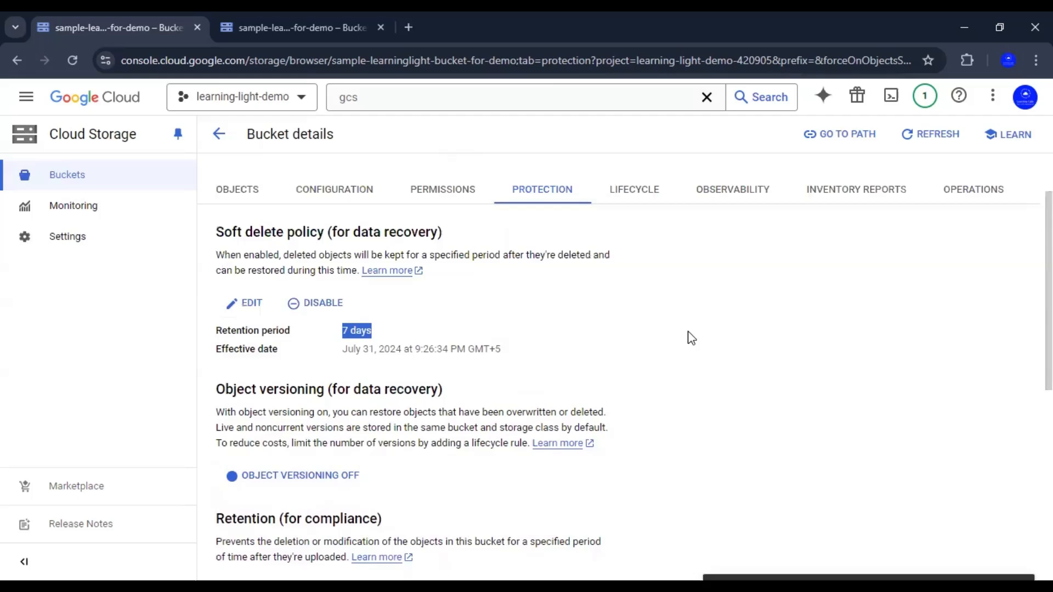
{"action": "scroll", "coordinate": [691, 431], "scroll_direction": "up", "scroll_amount": 2}
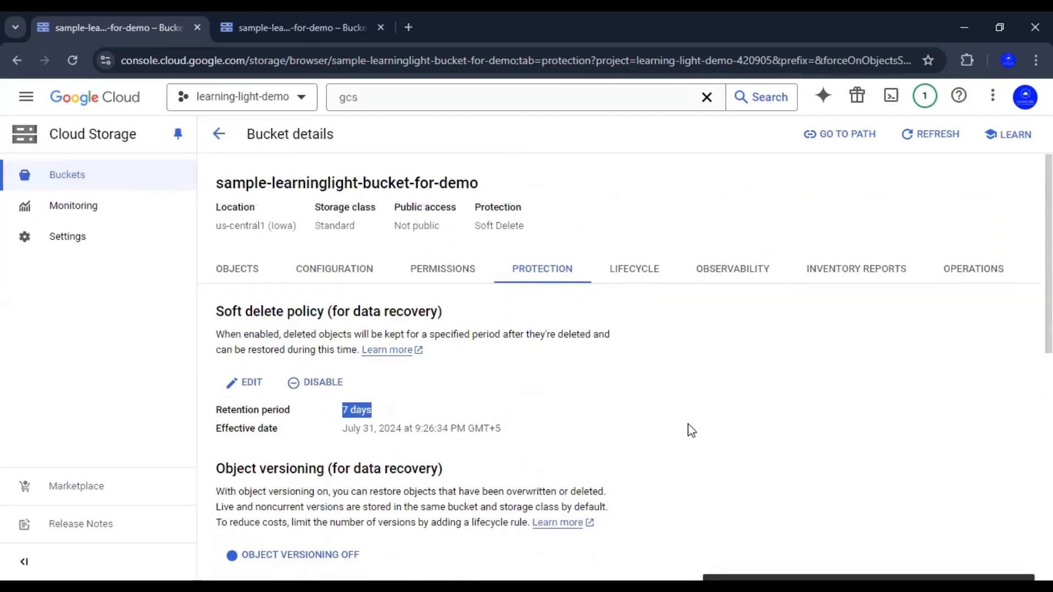
- Review the bucket's lifecycle settings, including how rules take precedence and the list of added rules
{"action": "left_click", "coordinate": [638, 282]}
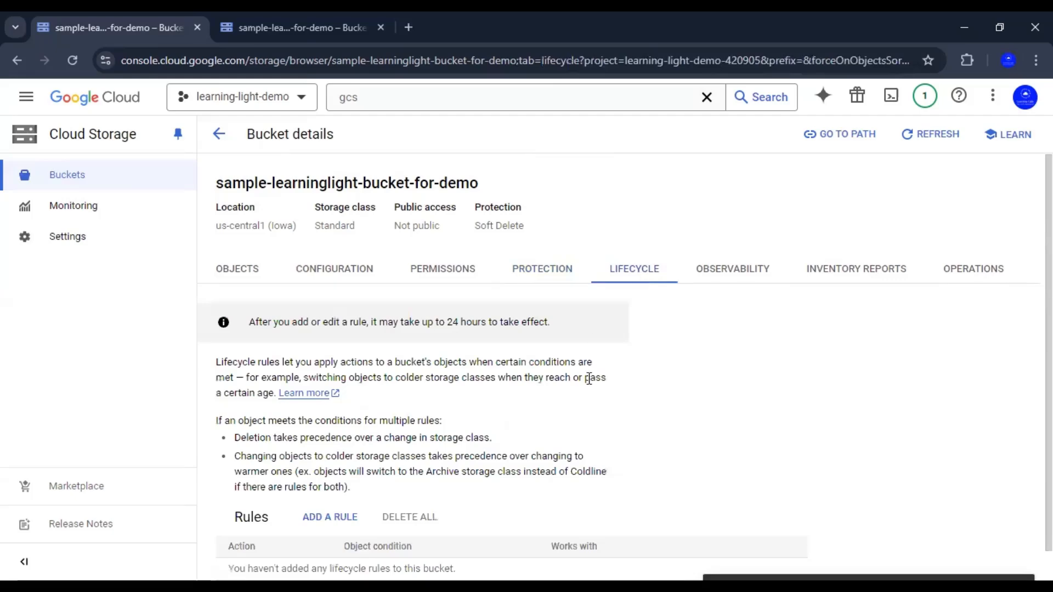
{"action": "scroll", "coordinate": [587, 378], "scroll_direction": "down", "scroll_amount": 1}
{"action": "scroll", "coordinate": [587, 378], "scroll_direction": "up", "scroll_amount": 1}
- Return to the bucket's objects and create a folder named new-folder
{"action": "left_click", "coordinate": [252, 275]}
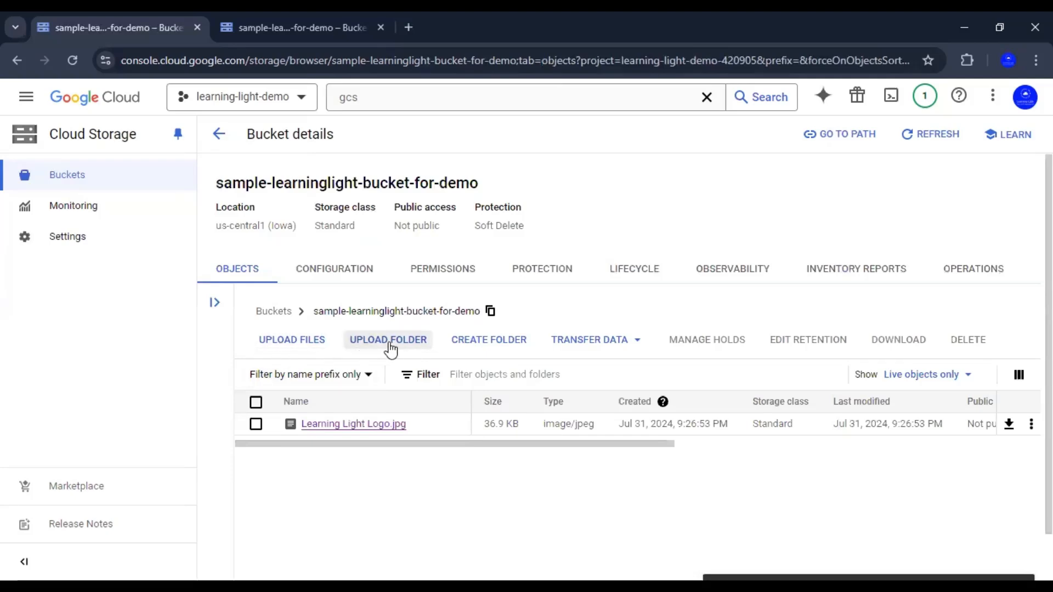
{"action": "left_click", "coordinate": [492, 352]}
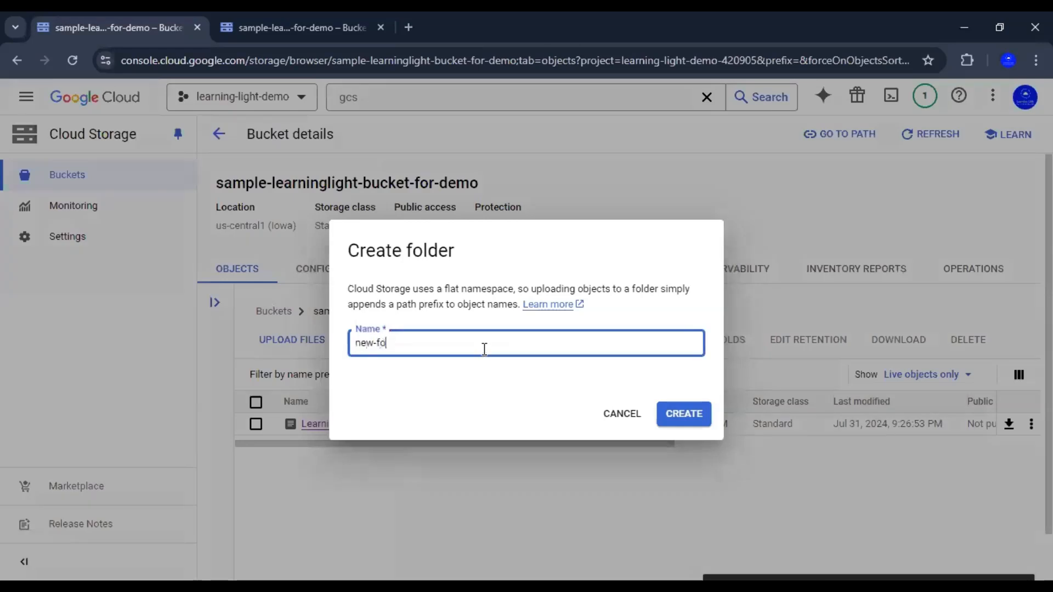
{"action": "left_click", "coordinate": [689, 415]}
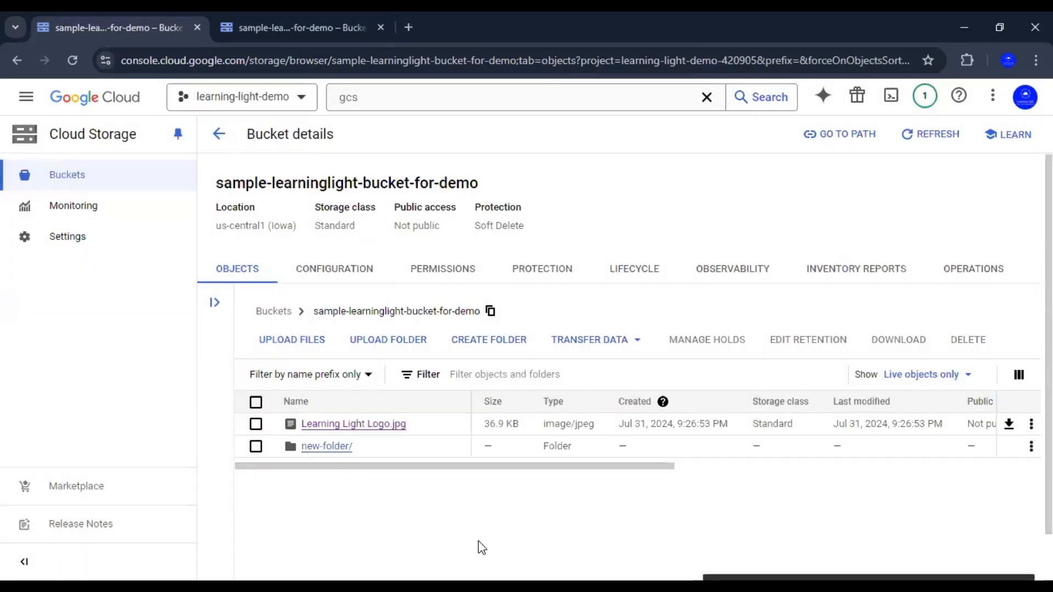
- Create a nested folder named new-folder2 inside new-folder and open it
{"action": "left_click", "coordinate": [326, 447]}
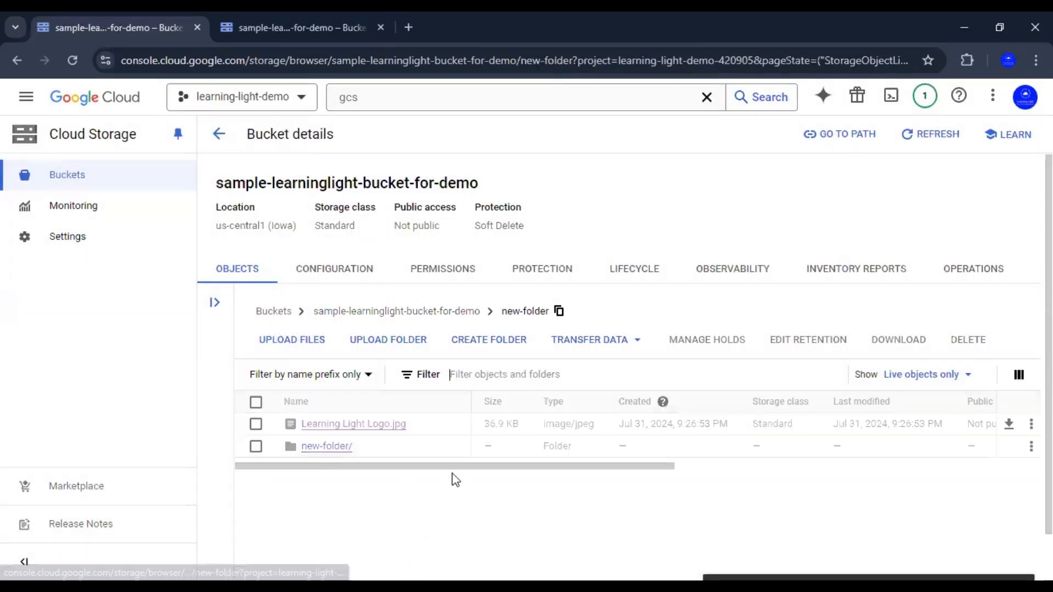
{"action": "left_click", "coordinate": [487, 346]}
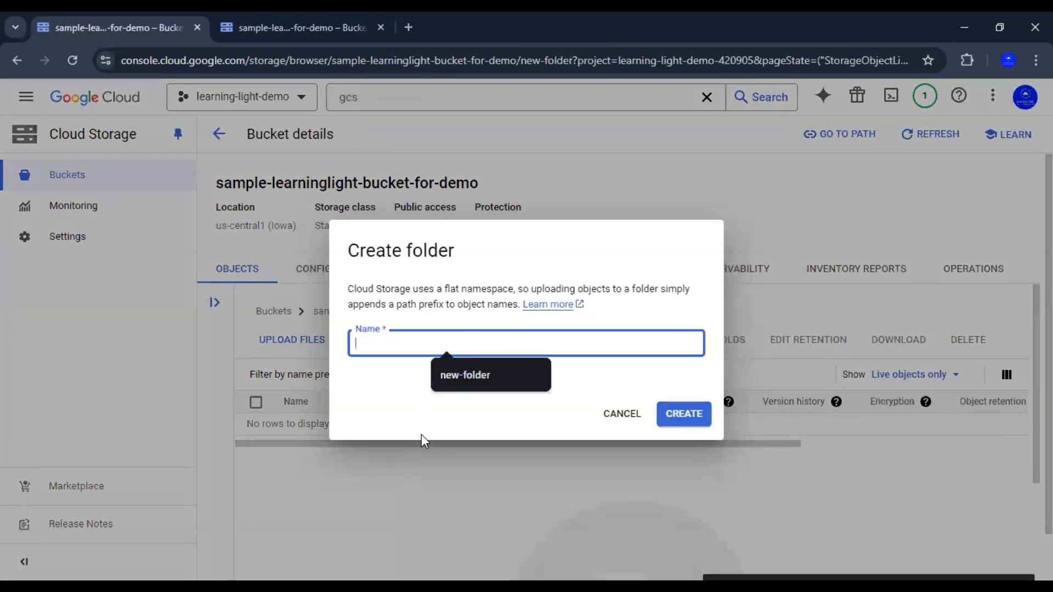
{"action": "left_click", "coordinate": [461, 377]}
{"action": "type", "text": "2"}
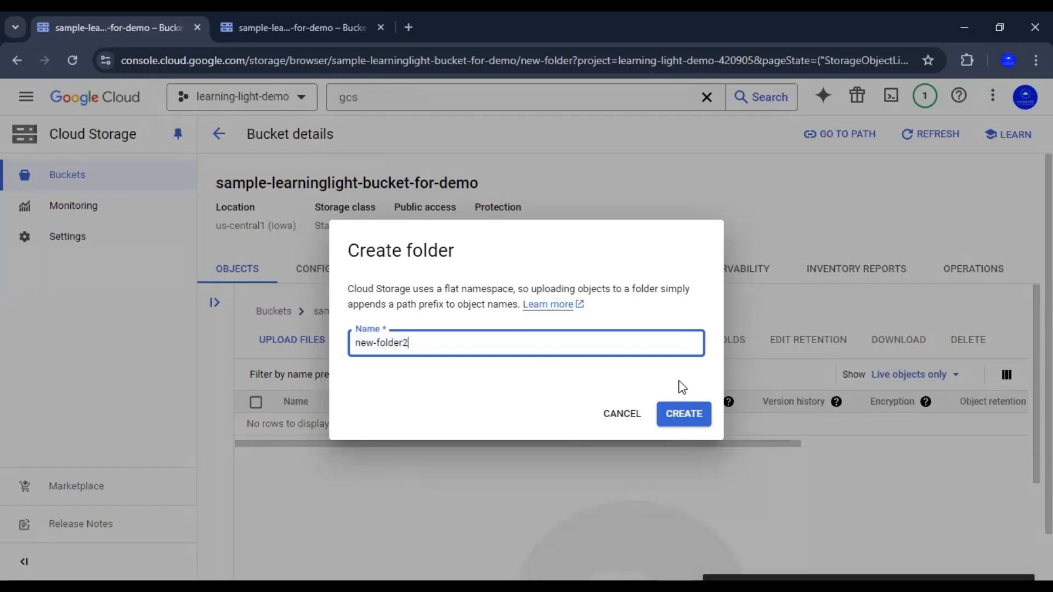
{"action": "left_click", "coordinate": [683, 413]}
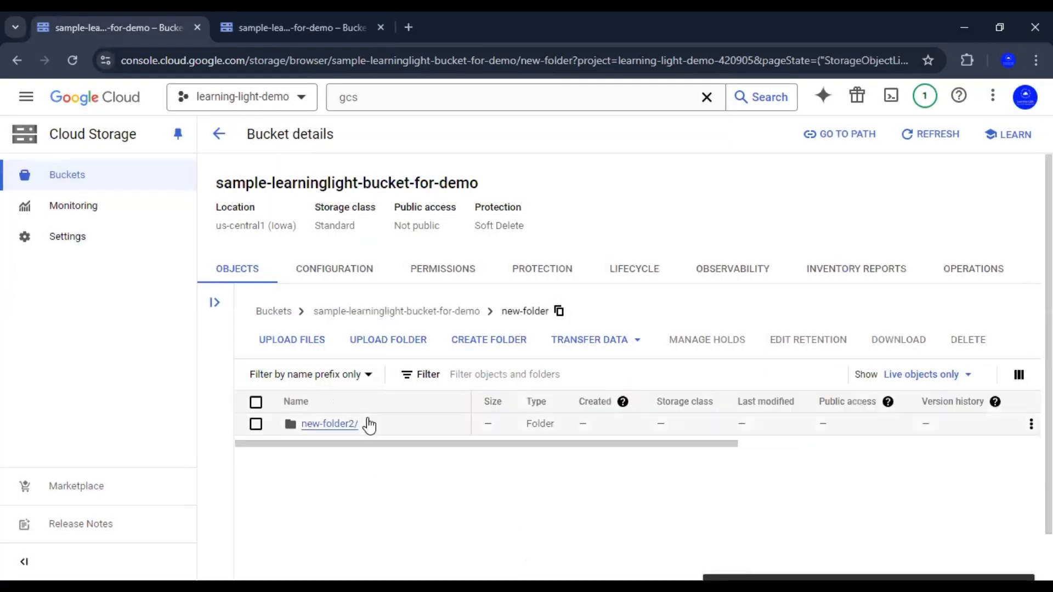
{"action": "left_click", "coordinate": [328, 427]}
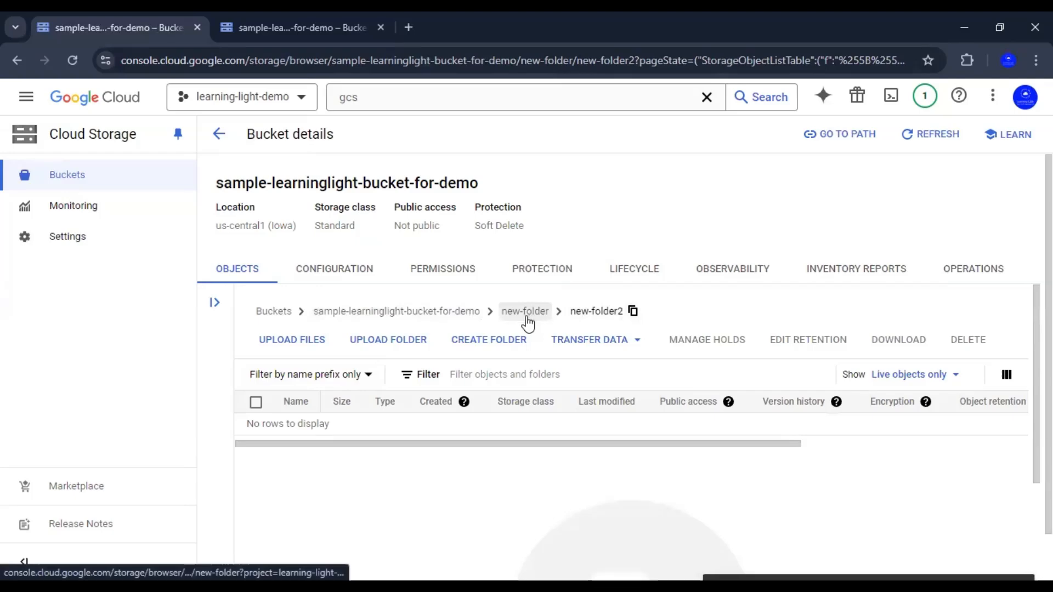
- Go back to the bucket's root and delete new-folder, confirming the deletion
{"action": "left_click", "coordinate": [425, 317]}
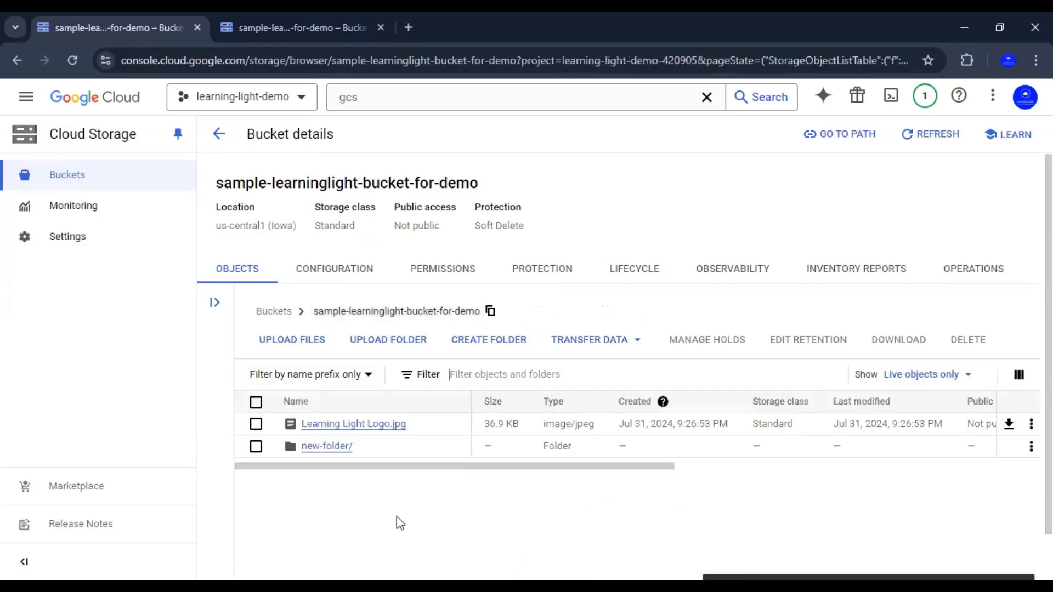
{"action": "left_click", "coordinate": [255, 446]}
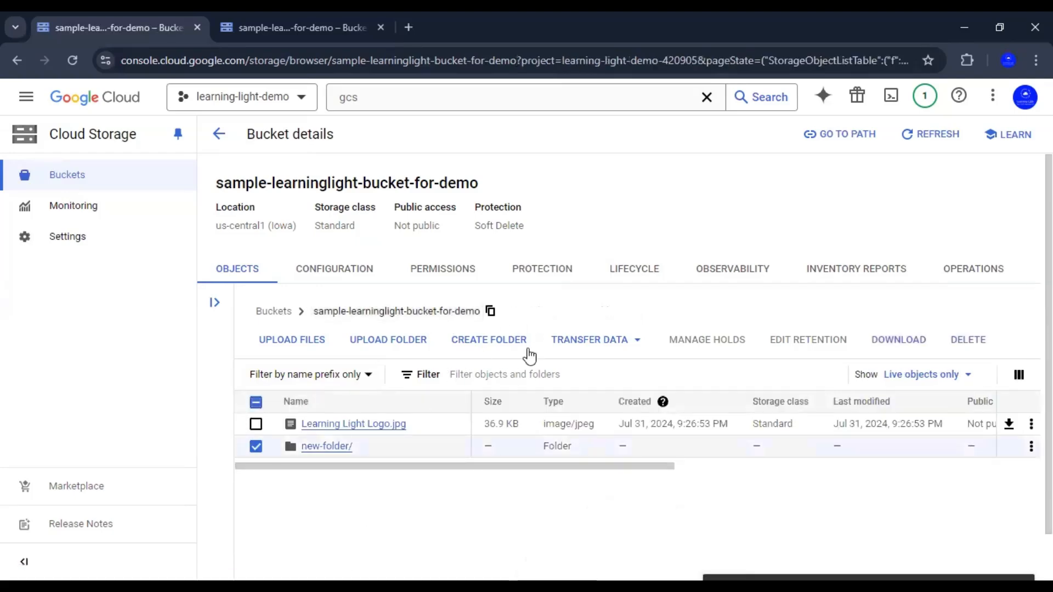
{"action": "left_click", "coordinate": [966, 341]}
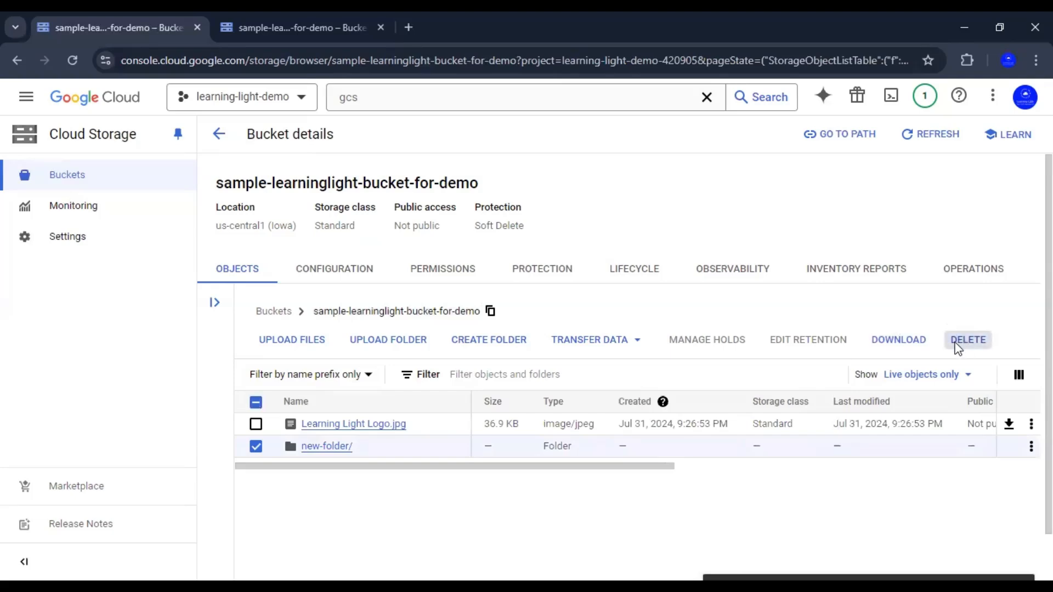
{"action": "left_click_drag", "start_coordinate": [452, 364], "coordinate": [462, 398]}
{"action": "left_click", "coordinate": [721, 458]}
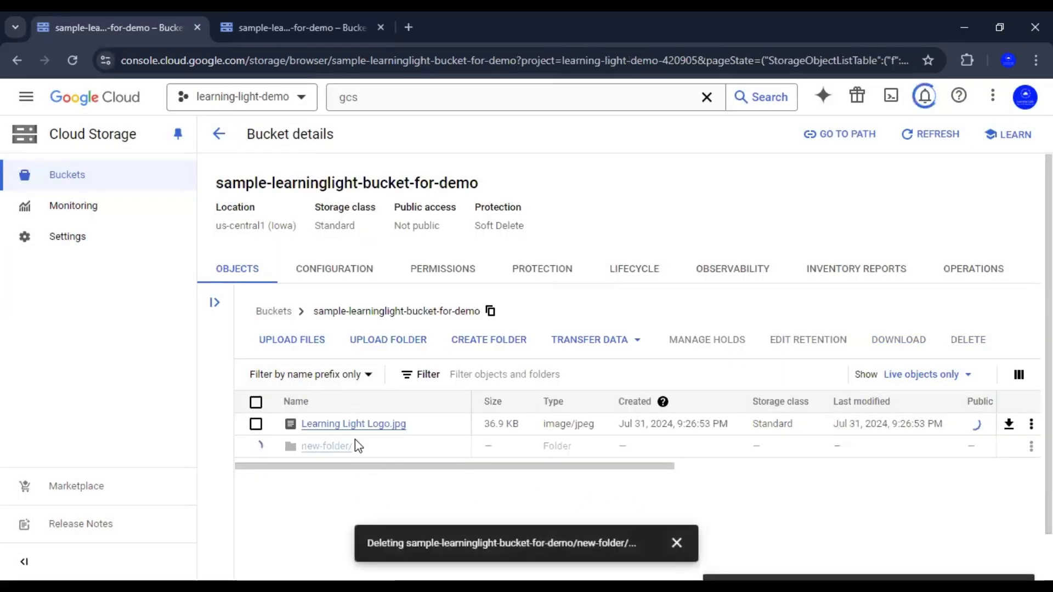
- Open the object details of Learning Light Logo.jpg and examine its overview, protection information, image preview and public URL
{"action": "left_click", "coordinate": [366, 429]}
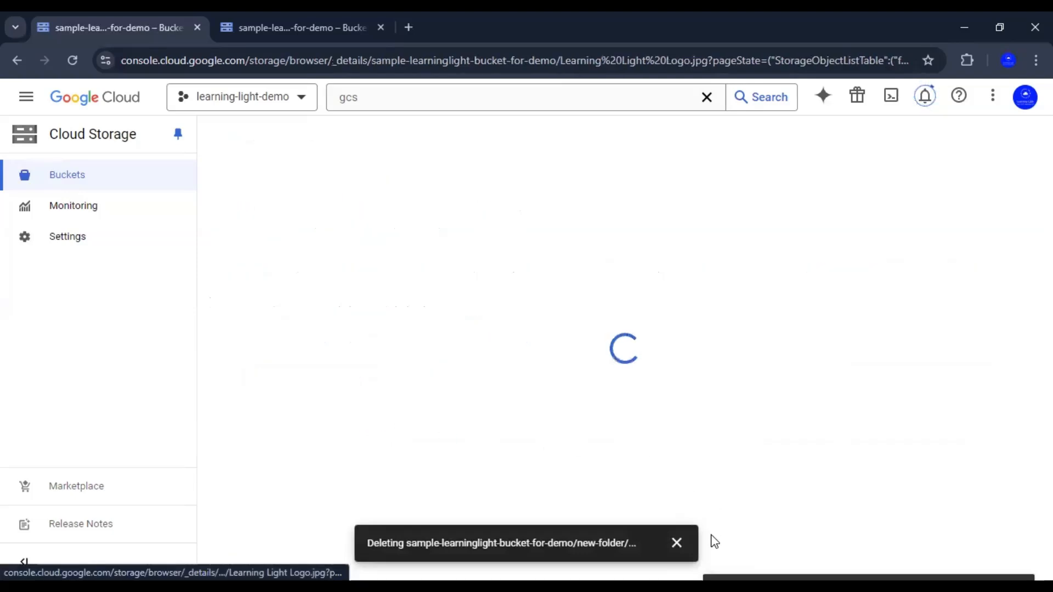
{"action": "left_click", "coordinate": [677, 543]}
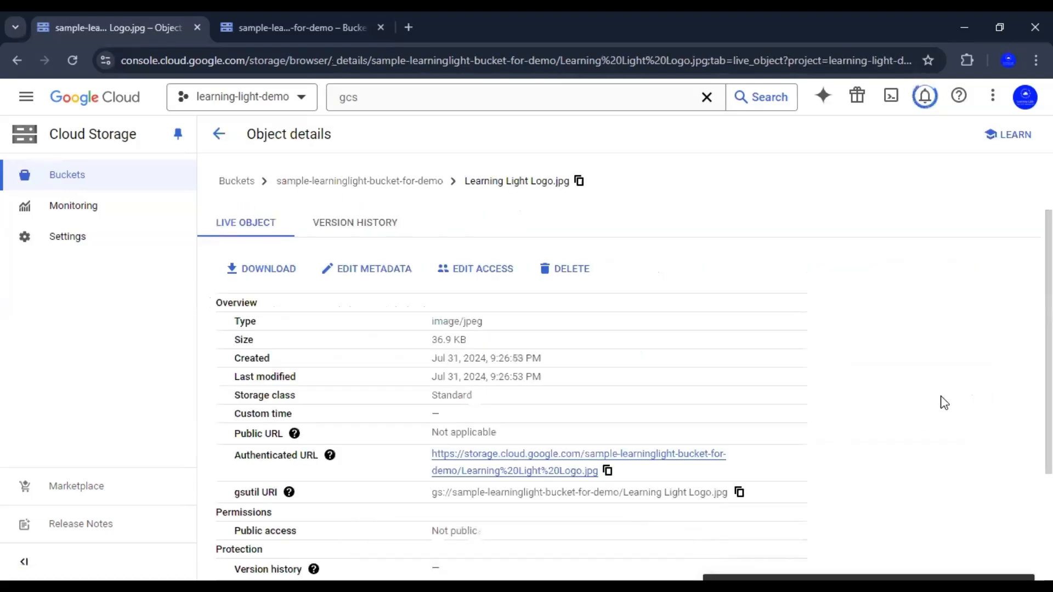
{"action": "scroll", "coordinate": [842, 394], "scroll_direction": "down", "scroll_amount": 1}
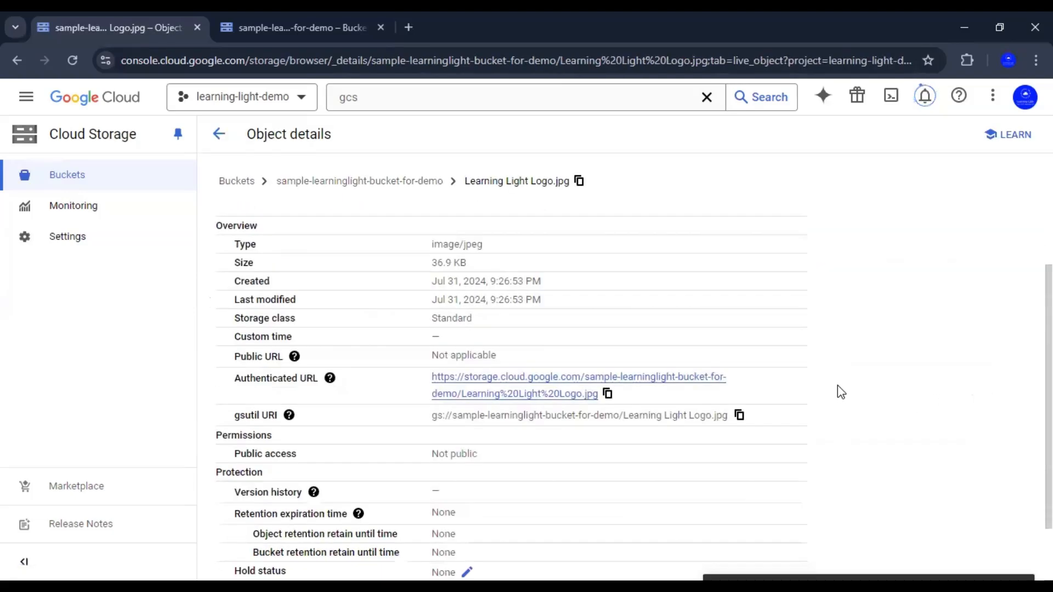
{"action": "scroll", "coordinate": [837, 385], "scroll_direction": "down", "scroll_amount": 7}
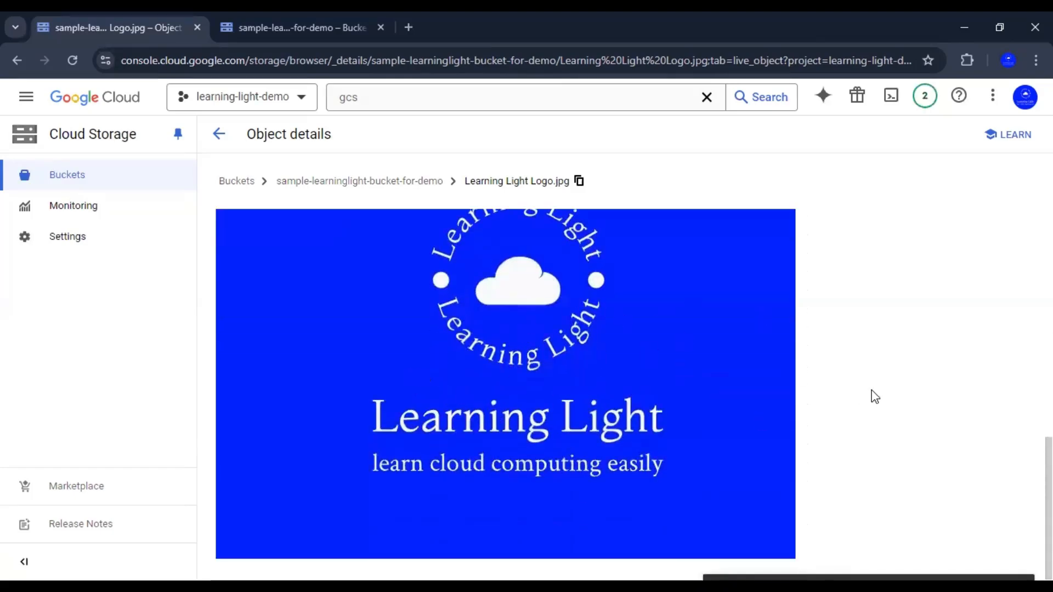
{"action": "scroll", "coordinate": [872, 395], "scroll_direction": "up", "scroll_amount": 5}
{"action": "scroll", "coordinate": [876, 396], "scroll_direction": "up", "scroll_amount": 2}
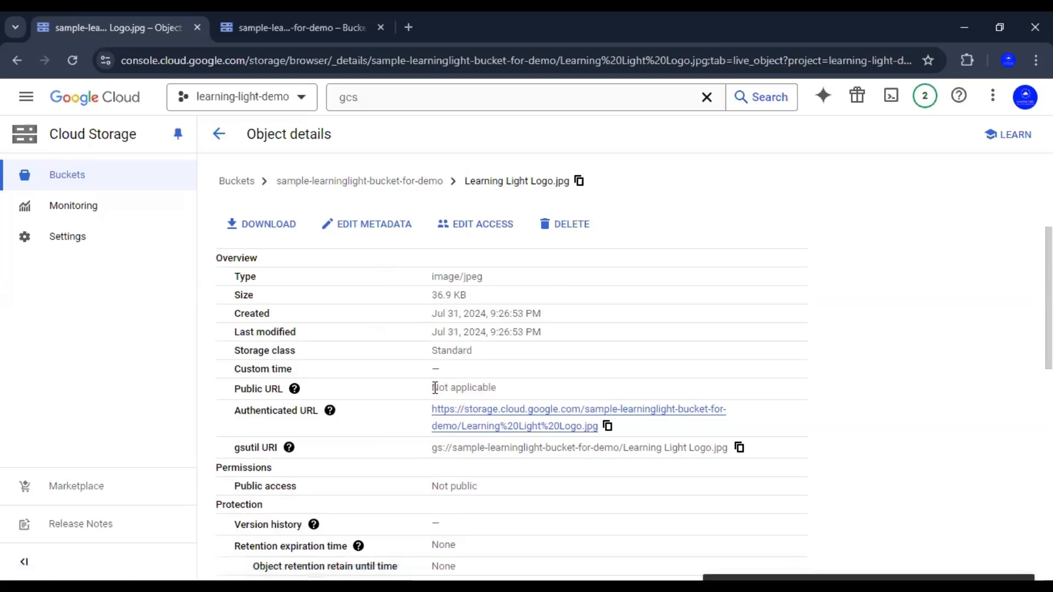
{"action": "left_click_drag", "start_coordinate": [433, 387], "coordinate": [492, 389]}
{"action": "left_click", "coordinate": [843, 390]}
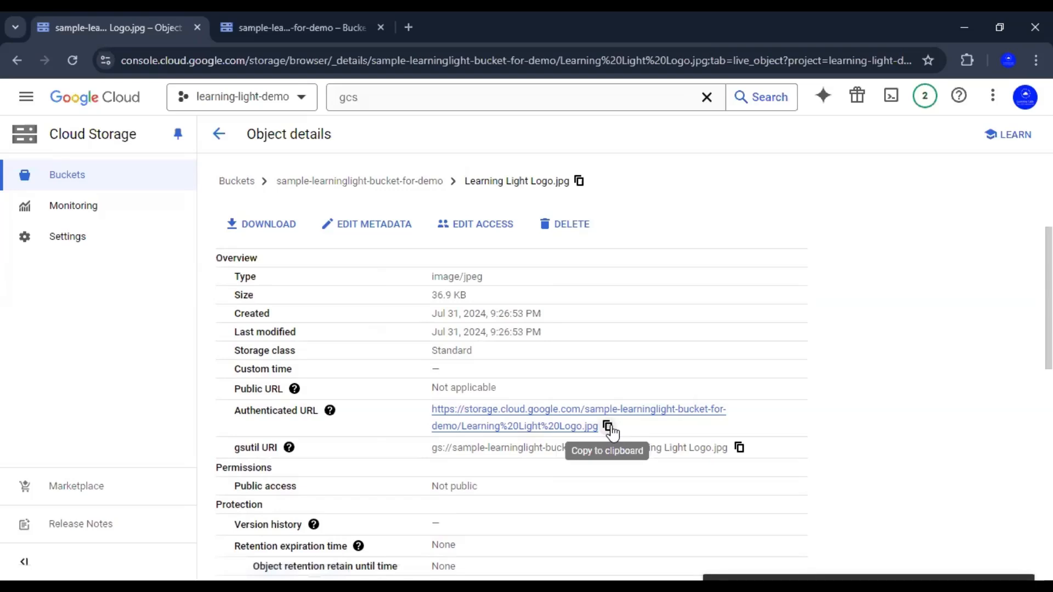
- Copy the authenticated URL of Learning Light Logo.jpg and load it in a new Incognito window to test access
{"action": "left_click", "coordinate": [1035, 60]}
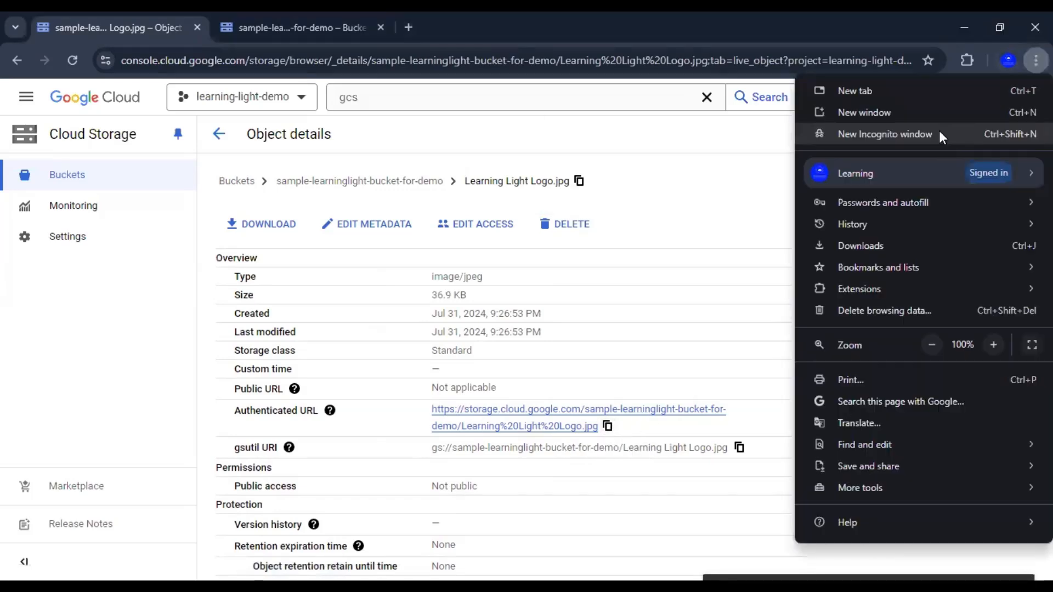
{"action": "key", "text": "Escape"}
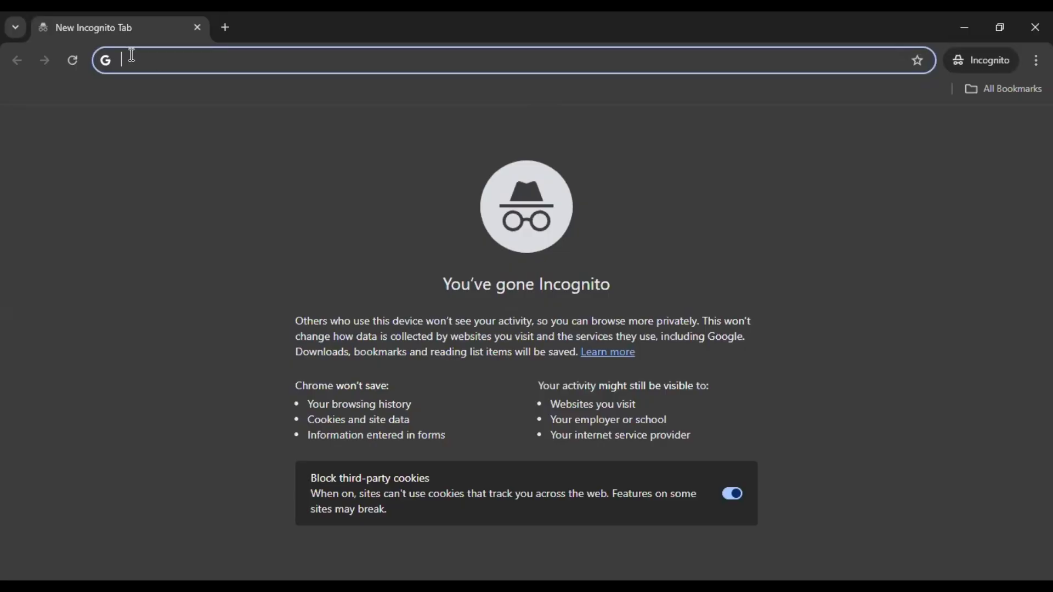
{"action": "key", "text": "ctrl+v"}
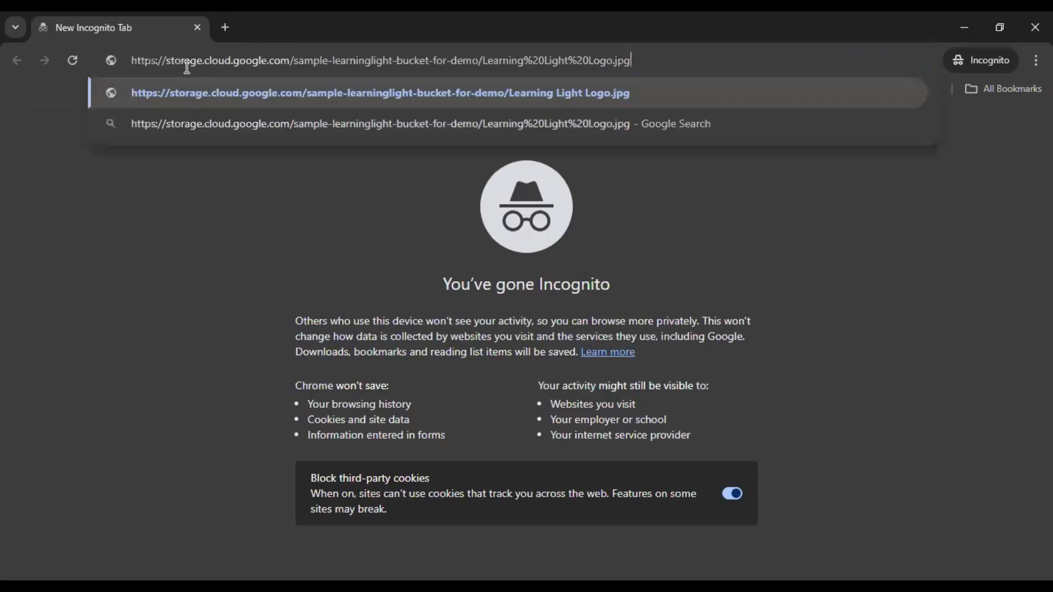
{"action": "key", "text": "Return"}
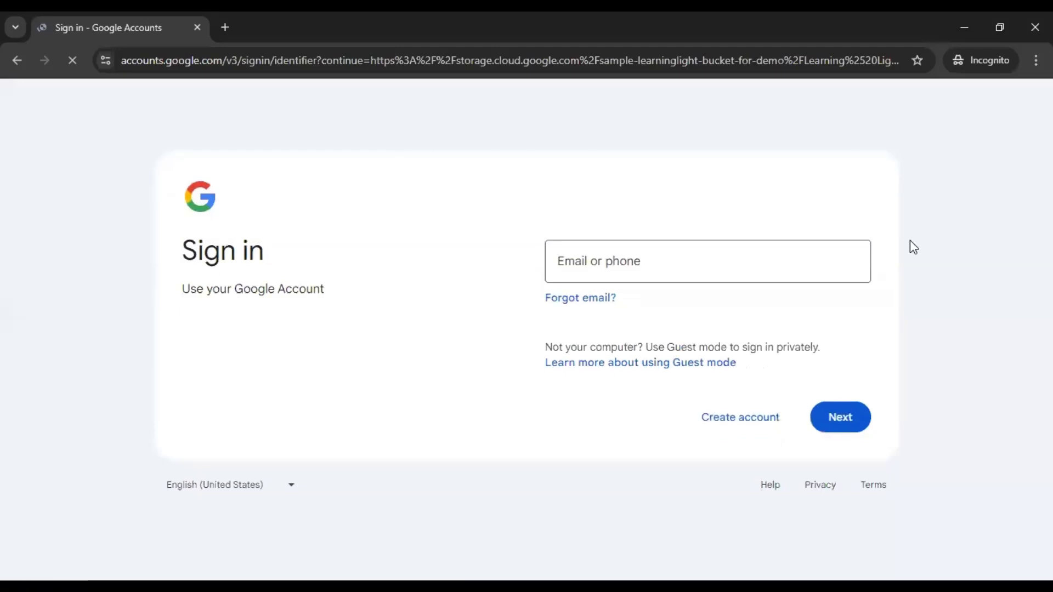